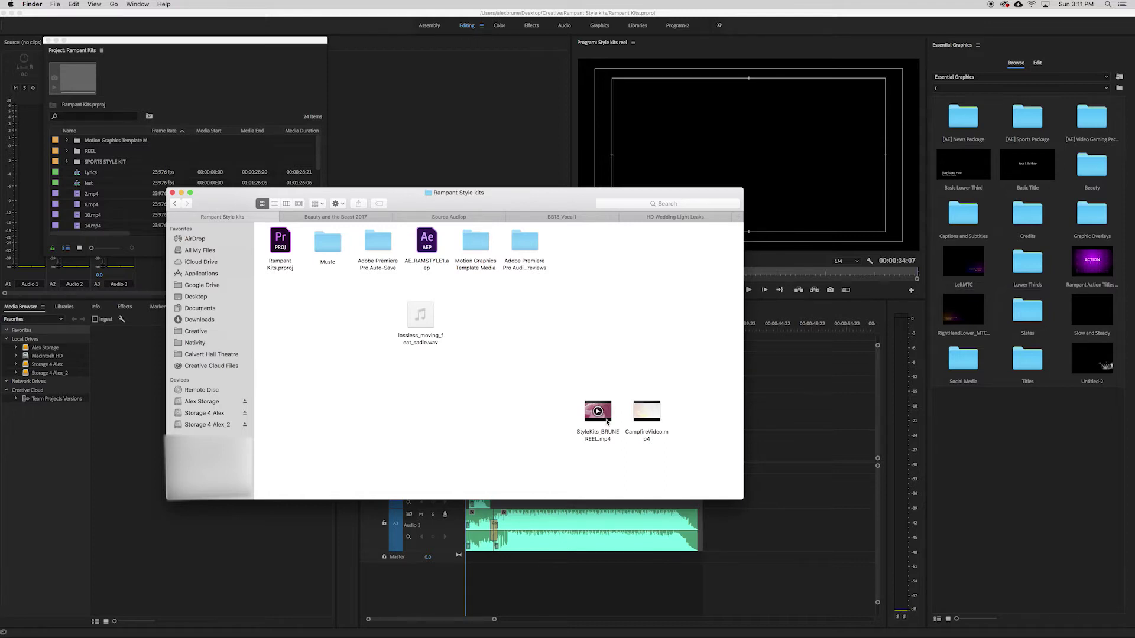
Select StyleKits_BRUNEREEL.mp4 in the Rampant Style kits folder to preview it
{"action": "left_click", "coordinate": [607, 422]}
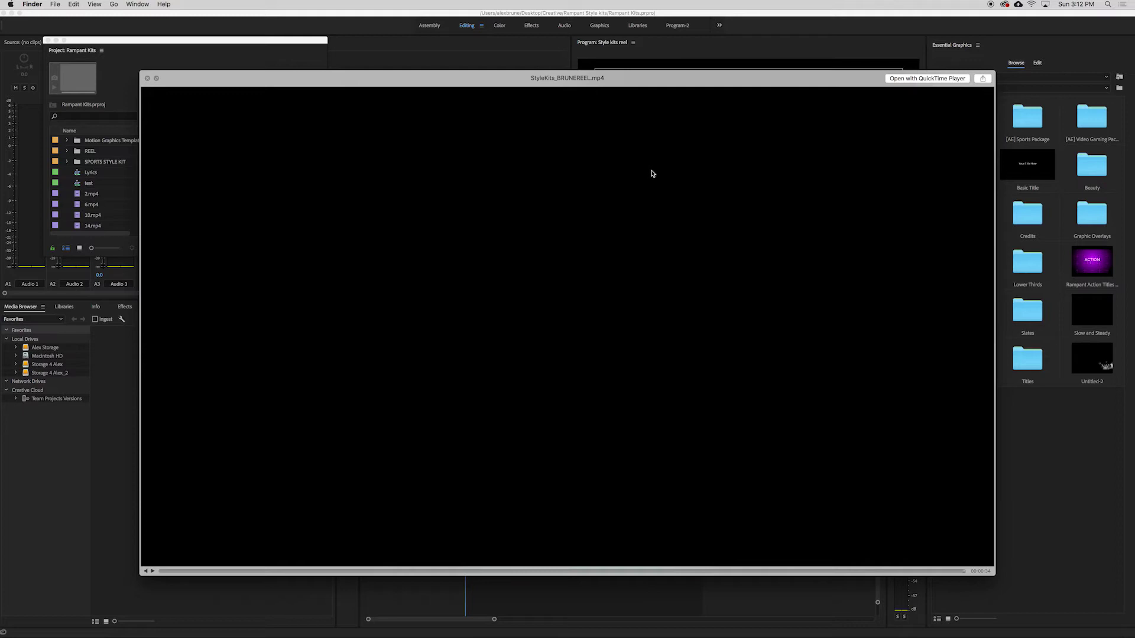
Close the Quick Look preview, return to Premiere, and move the Project panel to the lower left
{"action": "key", "text": "space"}
{"action": "left_click", "coordinate": [788, 435]}
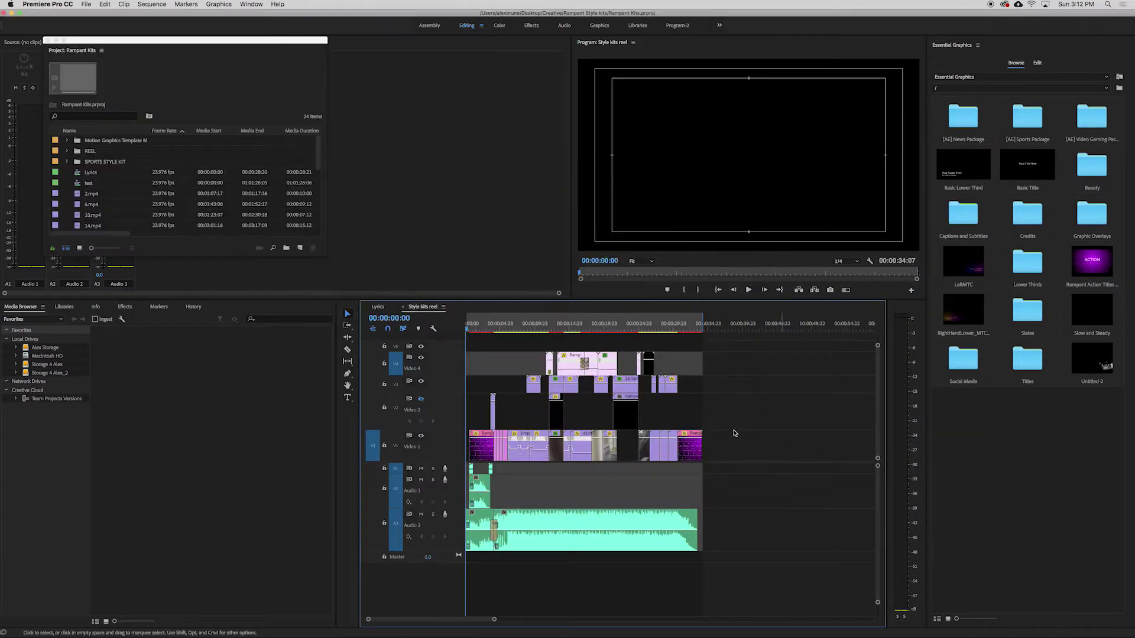
{"action": "left_click", "coordinate": [519, 336]}
{"action": "key", "text": "Home"}
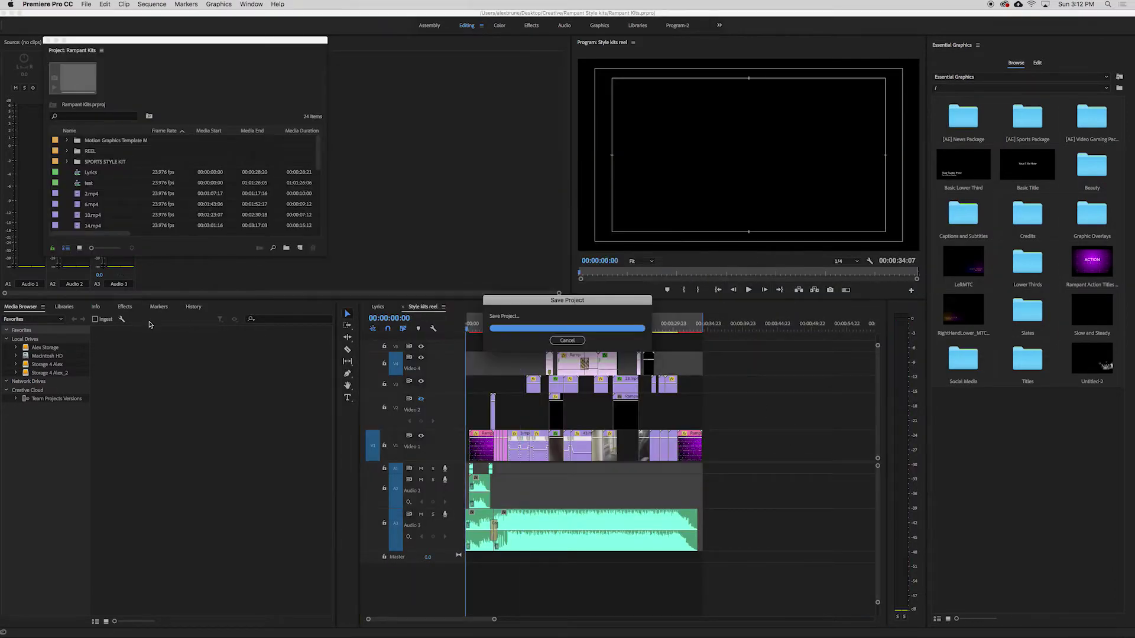
{"action": "left_click_drag", "start_coordinate": [114, 41], "coordinate": [75, 282]}
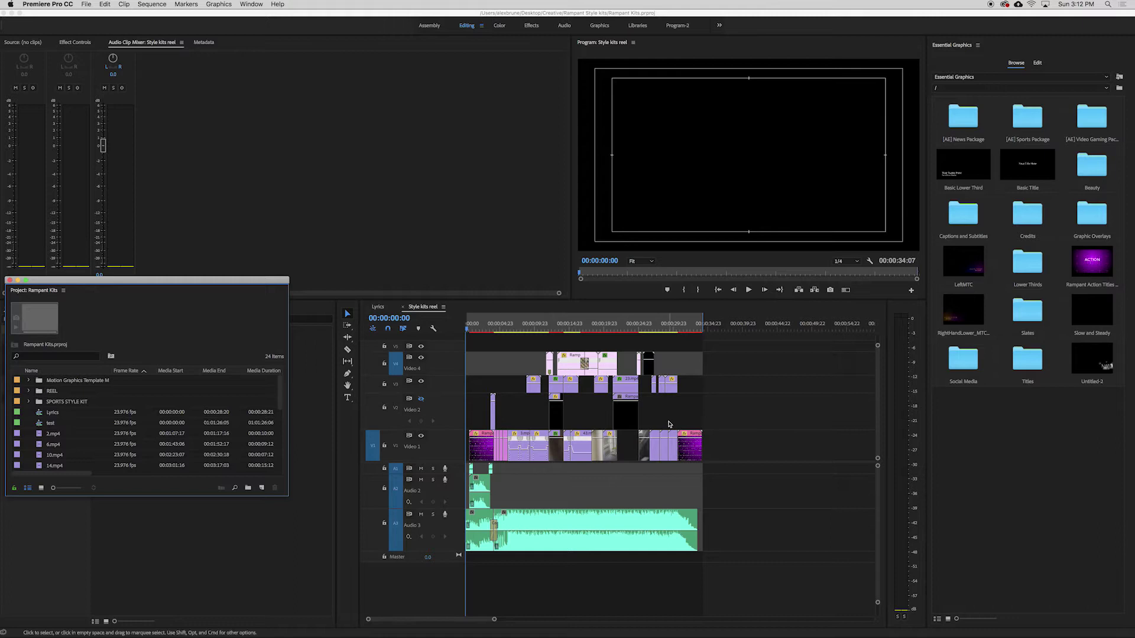
Add the Rampant Action Titles template from Essential Graphics to the end of V1
{"action": "left_click_drag", "start_coordinate": [495, 619], "coordinate": [461, 620]}
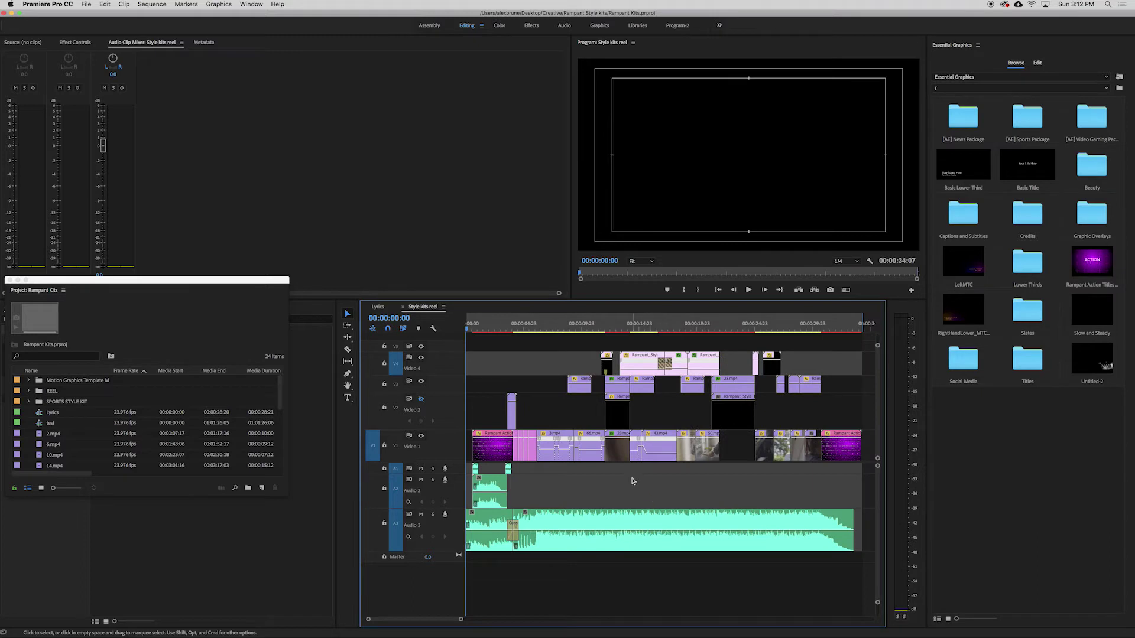
{"action": "left_click", "coordinate": [483, 333]}
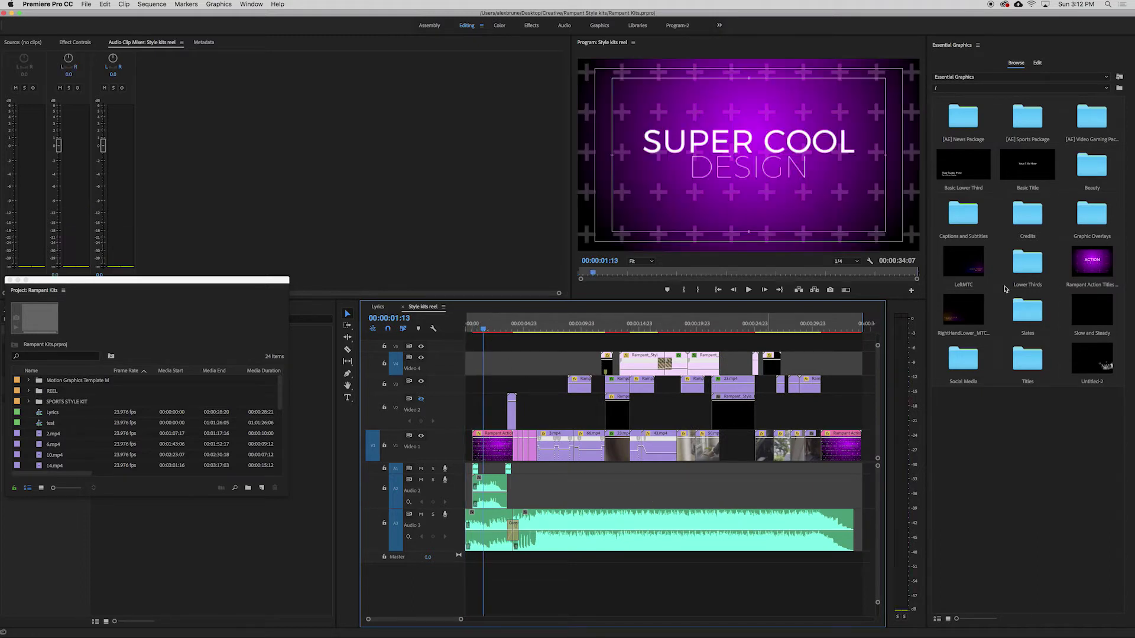
{"action": "left_click", "coordinate": [1097, 254]}
{"action": "left_click_drag", "start_coordinate": [464, 617], "coordinate": [523, 619]}
{"action": "left_click_drag", "start_coordinate": [1091, 260], "coordinate": [653, 446]}
{"action": "left_click", "coordinate": [653, 329]}
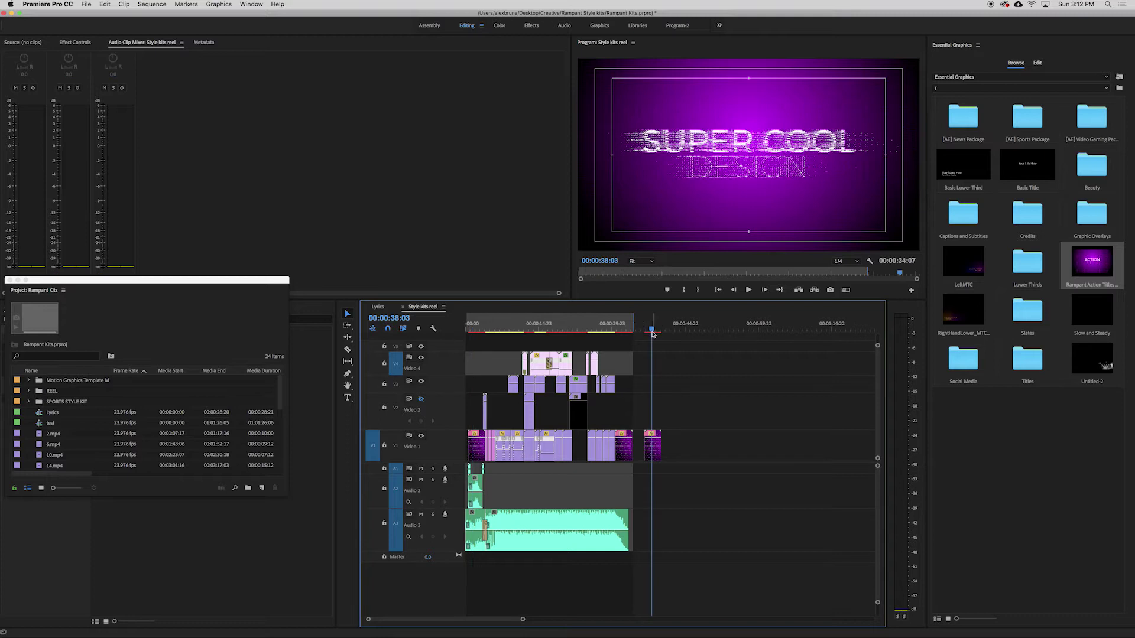
Retype the first title line as a first name, shifted right, scaled to 136, with wider tracking
{"action": "left_click", "coordinate": [653, 446]}
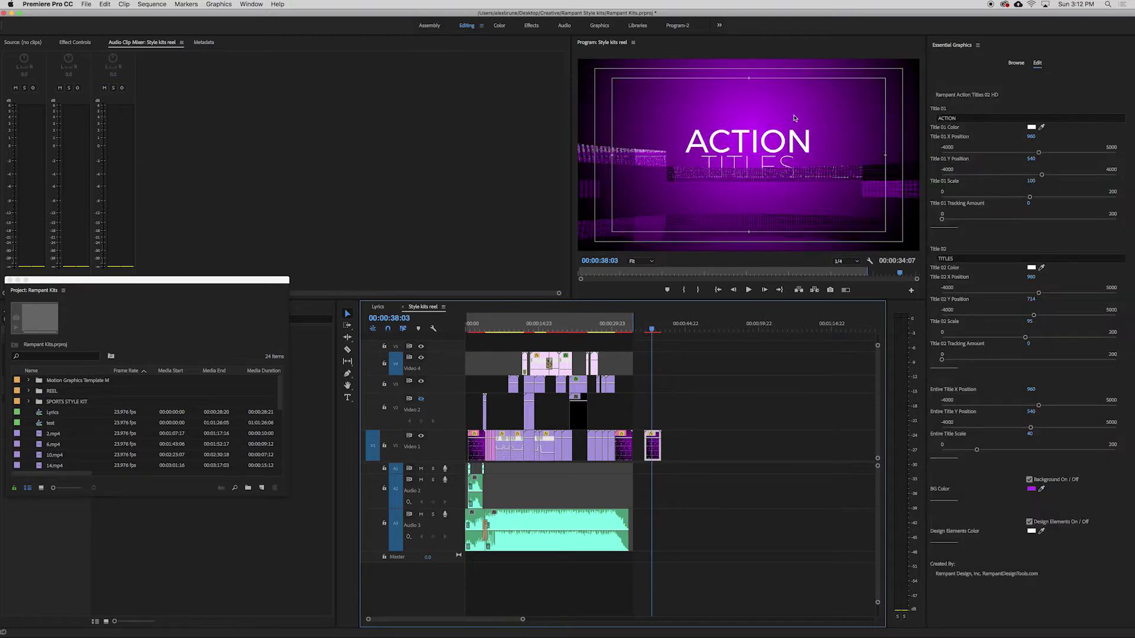
{"action": "left_click", "coordinate": [981, 120]}
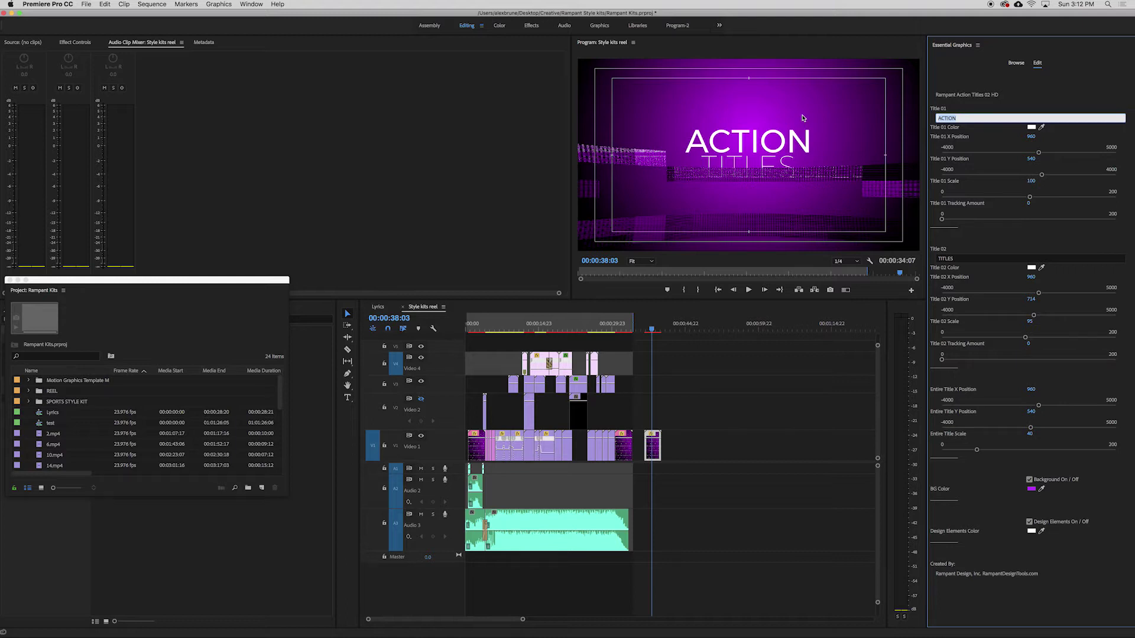
{"action": "type", "text": "ALEX"}
{"action": "key", "text": "Return"}
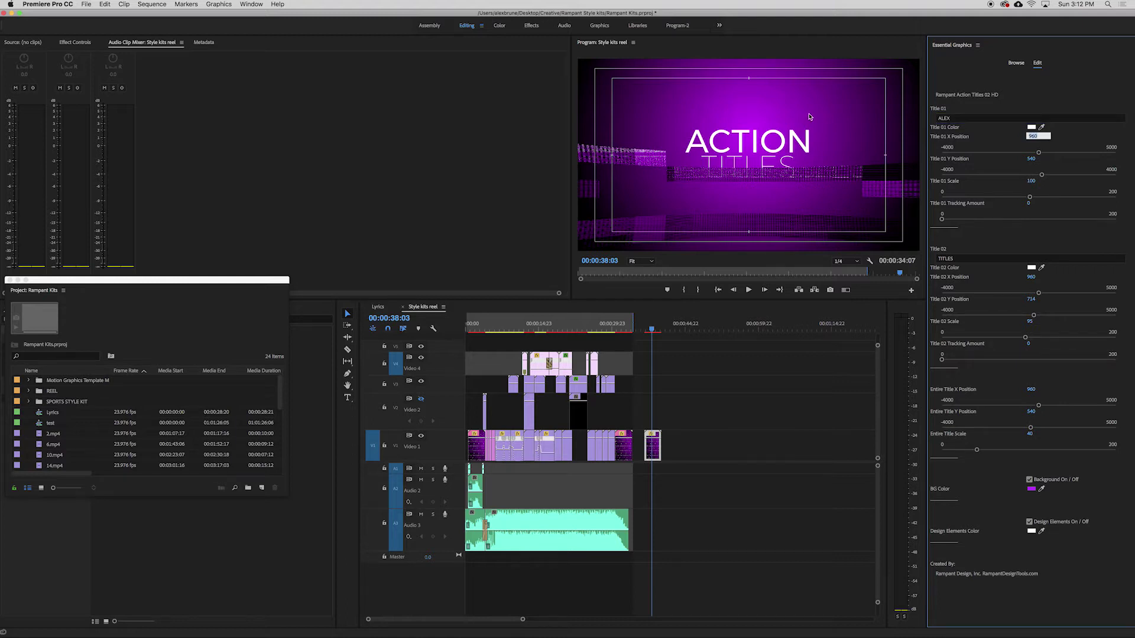
{"action": "left_click_drag", "start_coordinate": [1039, 152], "coordinate": [1073, 153]}
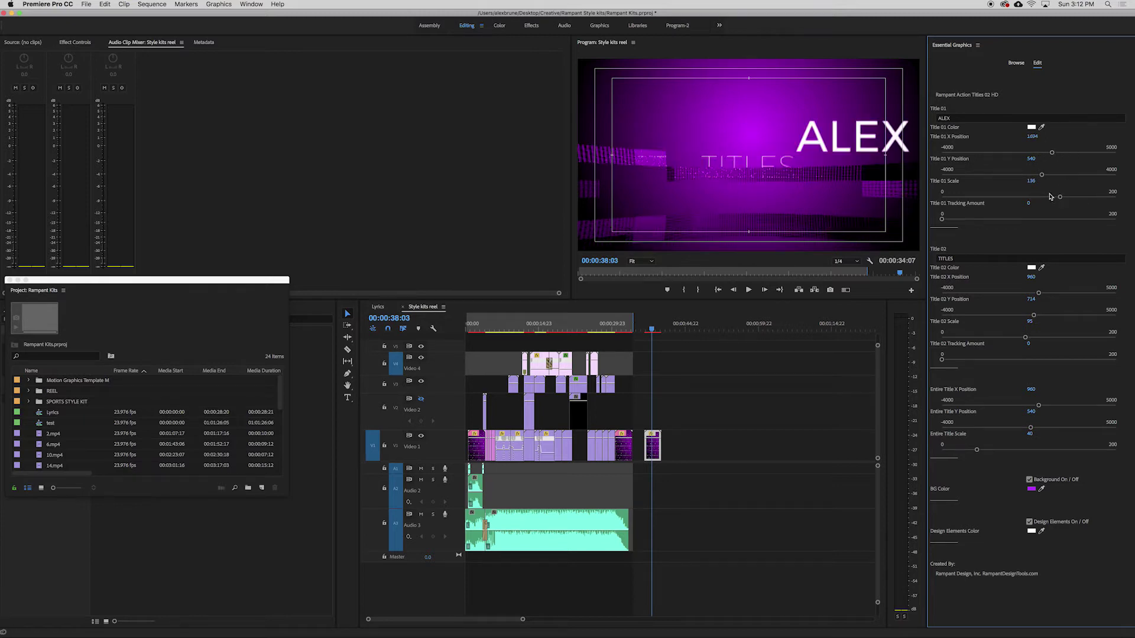
{"action": "left_click", "coordinate": [1034, 219]}
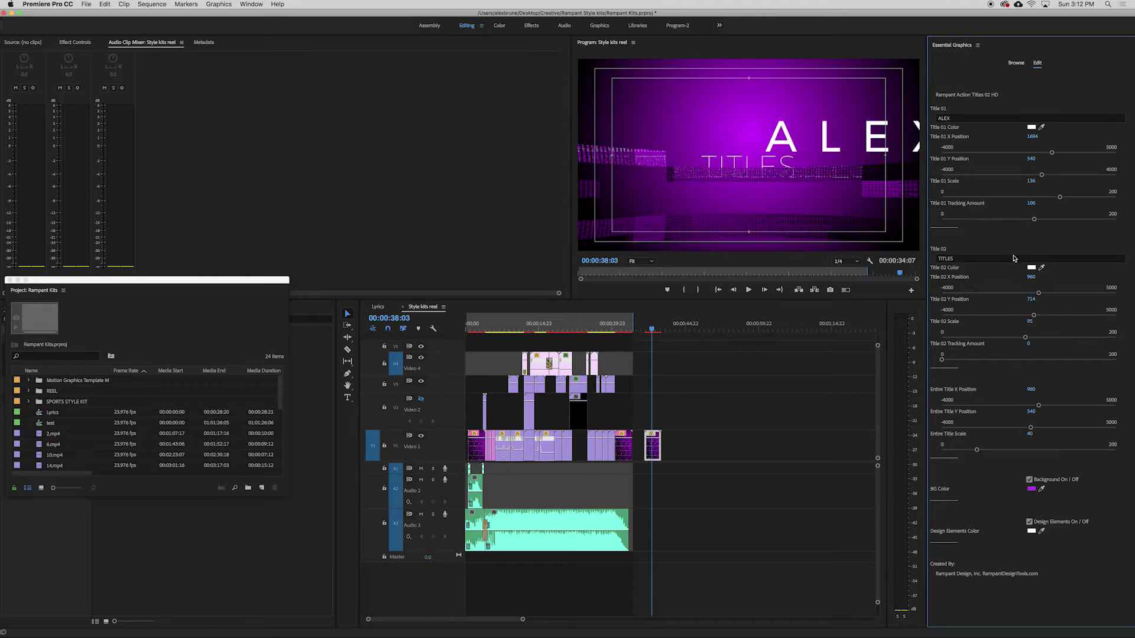
Replace the second title line's TITLES text with IS SUPA COOL
{"action": "left_click", "coordinate": [1017, 258]}
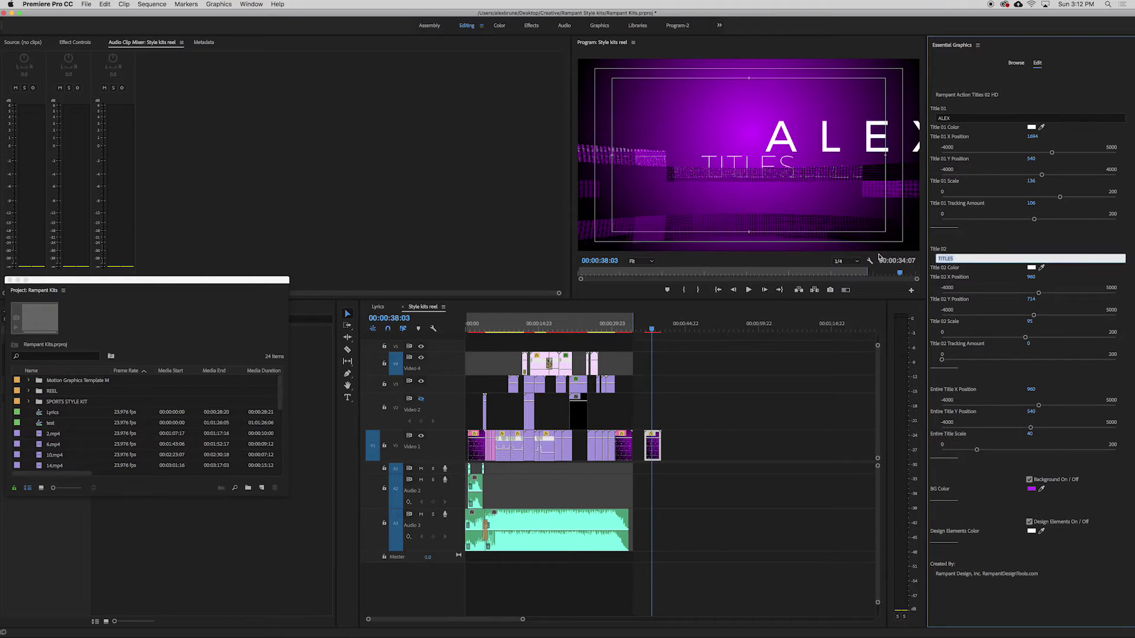
{"action": "key", "text": "BackSpace"}
{"action": "type", "text": "IS SUPA COOL"}
{"action": "key", "text": "Return"}
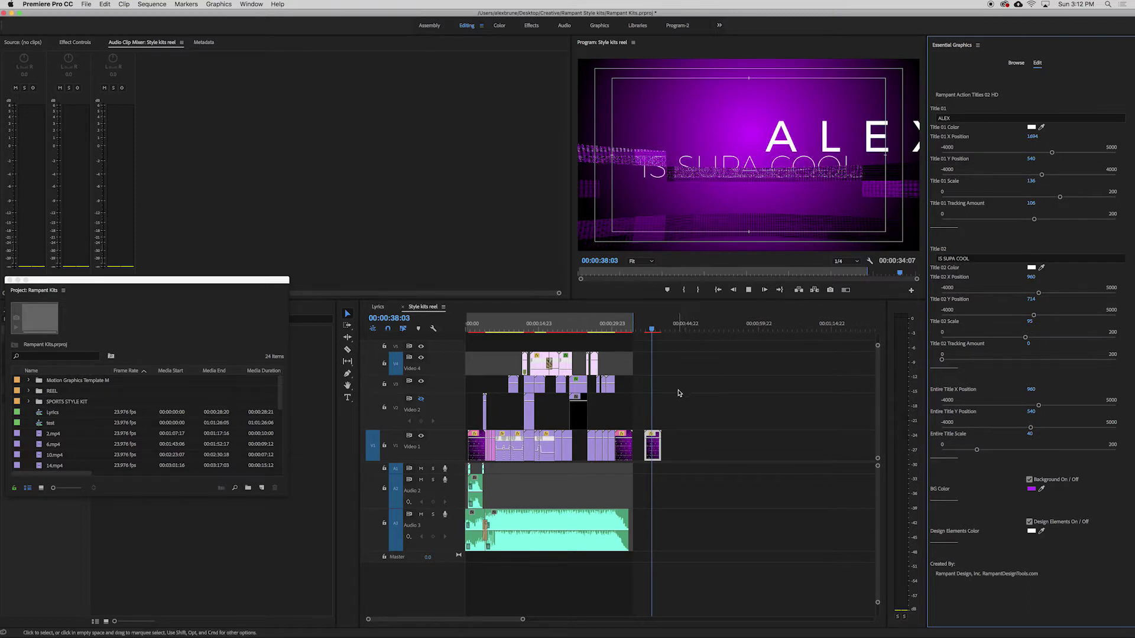
{"action": "key", "text": "Home"}
{"action": "key", "text": "equal"}
{"action": "key", "text": "equal"}
Save the project and play the reel from the start, stopping around 4 seconds
{"action": "key", "text": "super+s"}
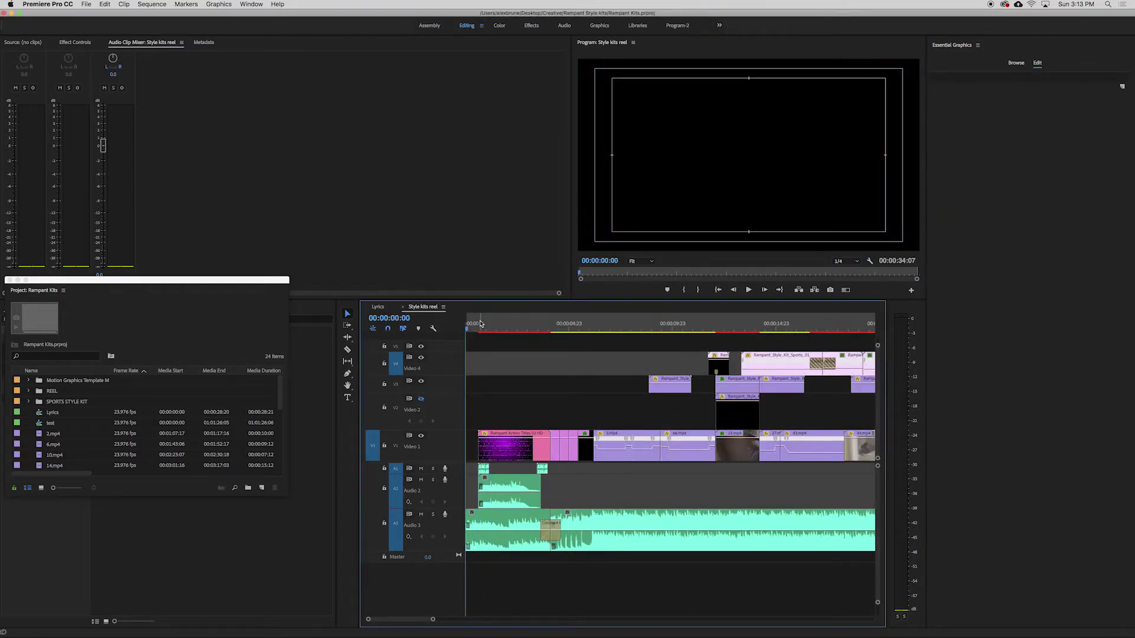
{"action": "key", "text": "space"}
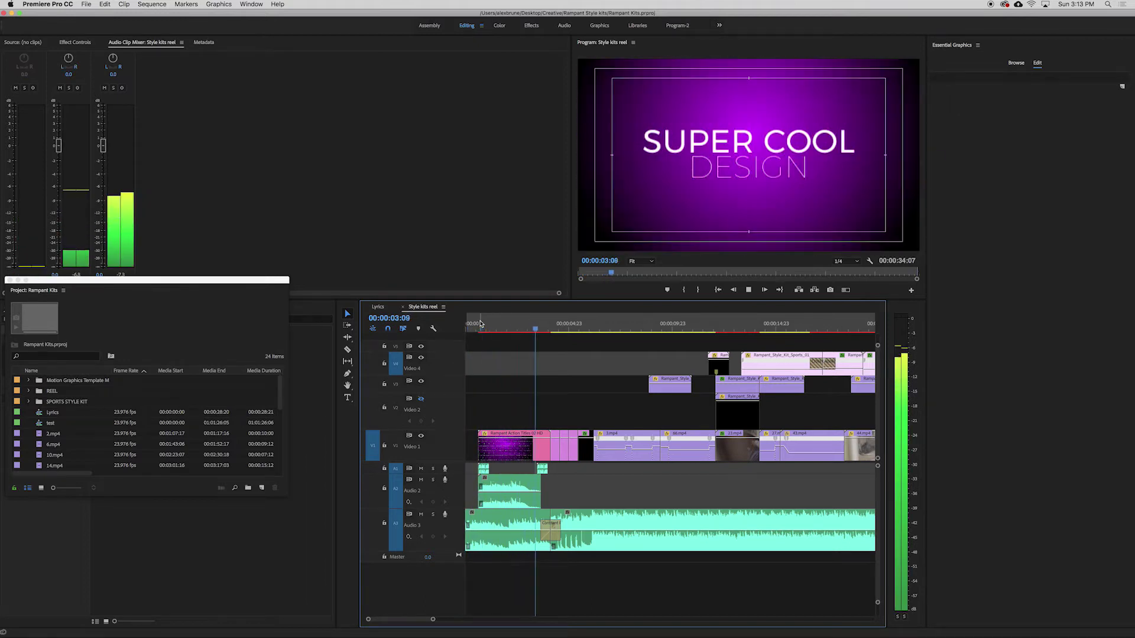
{"action": "left_click", "coordinate": [555, 329]}
{"action": "left_click_drag", "start_coordinate": [555, 331], "coordinate": [558, 332]}
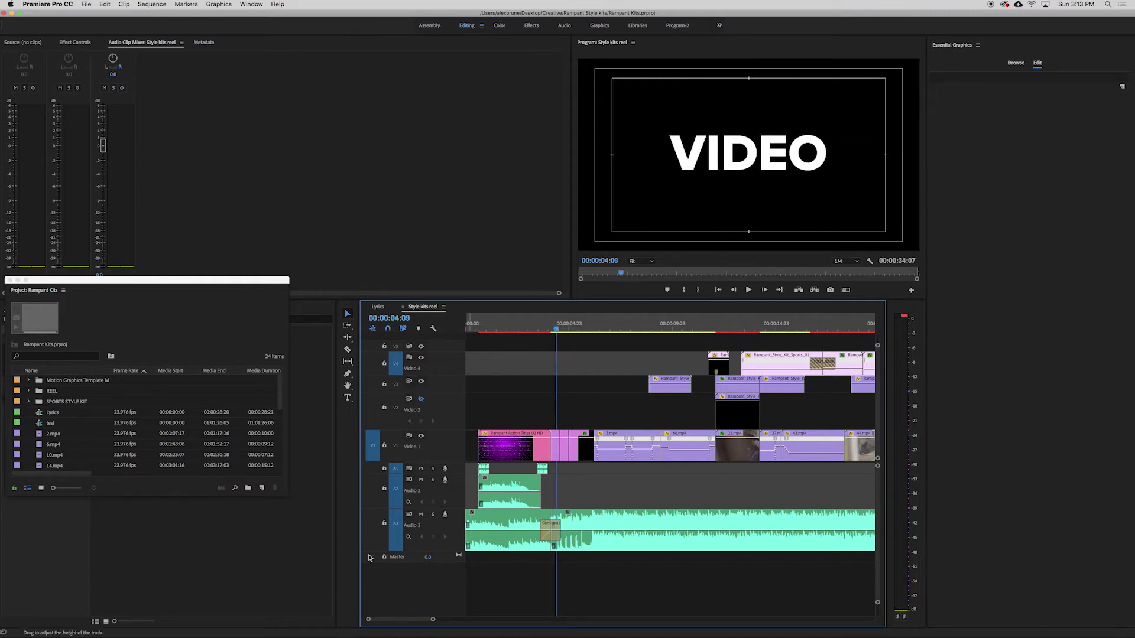
Play with Audio 3 soloed, then unsolo it and scrub back to the VIDEO title at 4:10
{"action": "left_click", "coordinate": [433, 515]}
{"action": "key", "text": "space"}
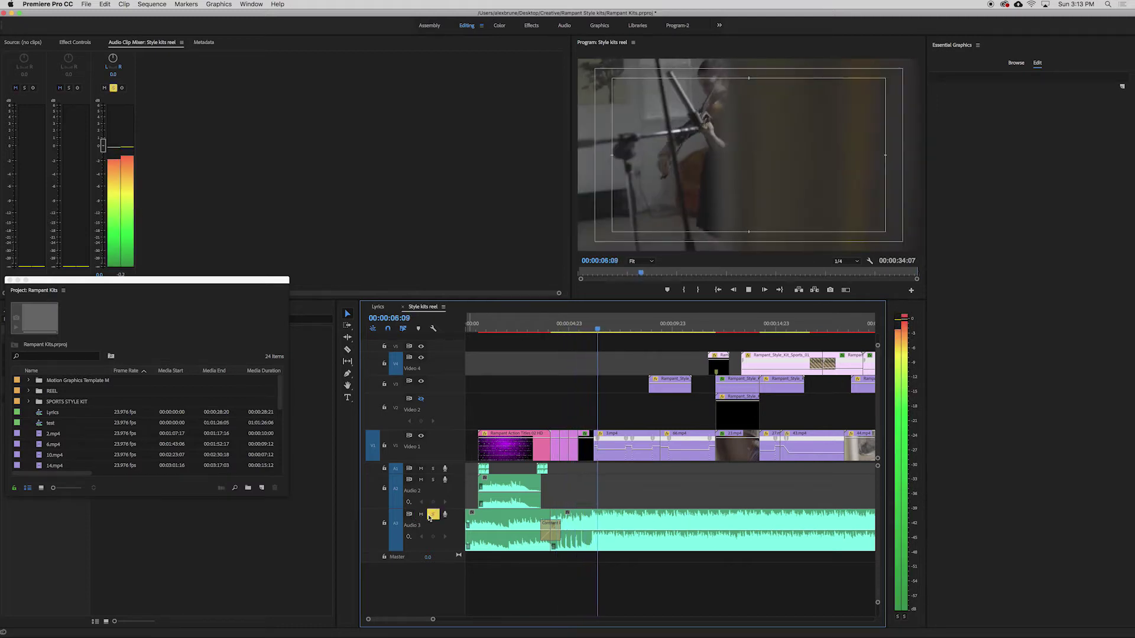
{"action": "key", "text": "space"}
{"action": "left_click", "coordinate": [432, 515]}
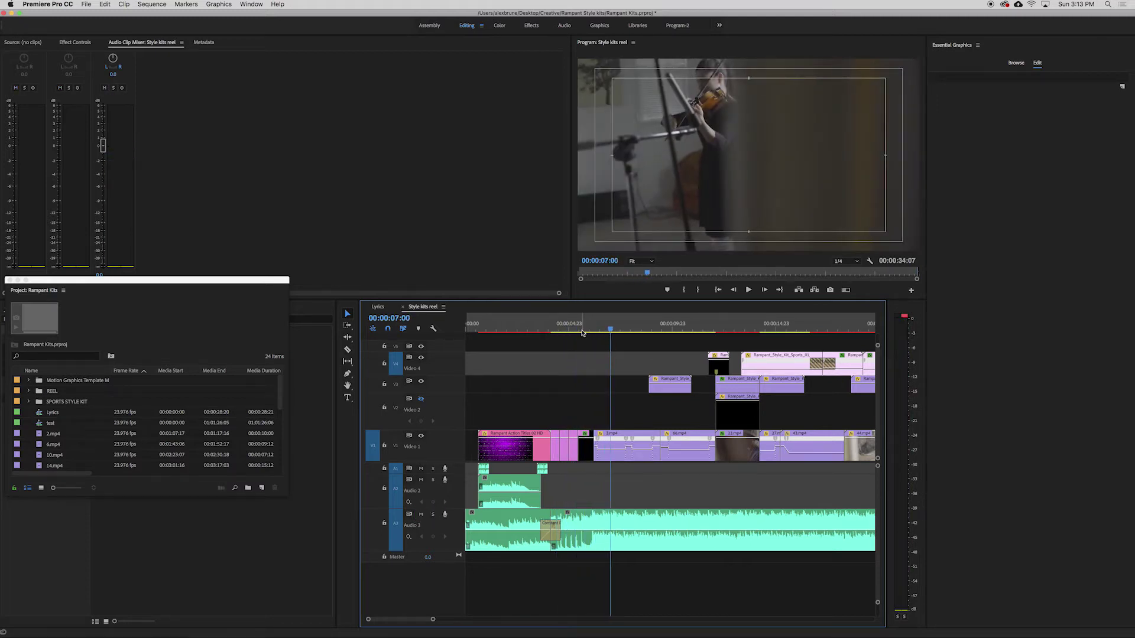
{"action": "left_click_drag", "start_coordinate": [582, 330], "coordinate": [555, 330]}
{"action": "key", "text": "space"}
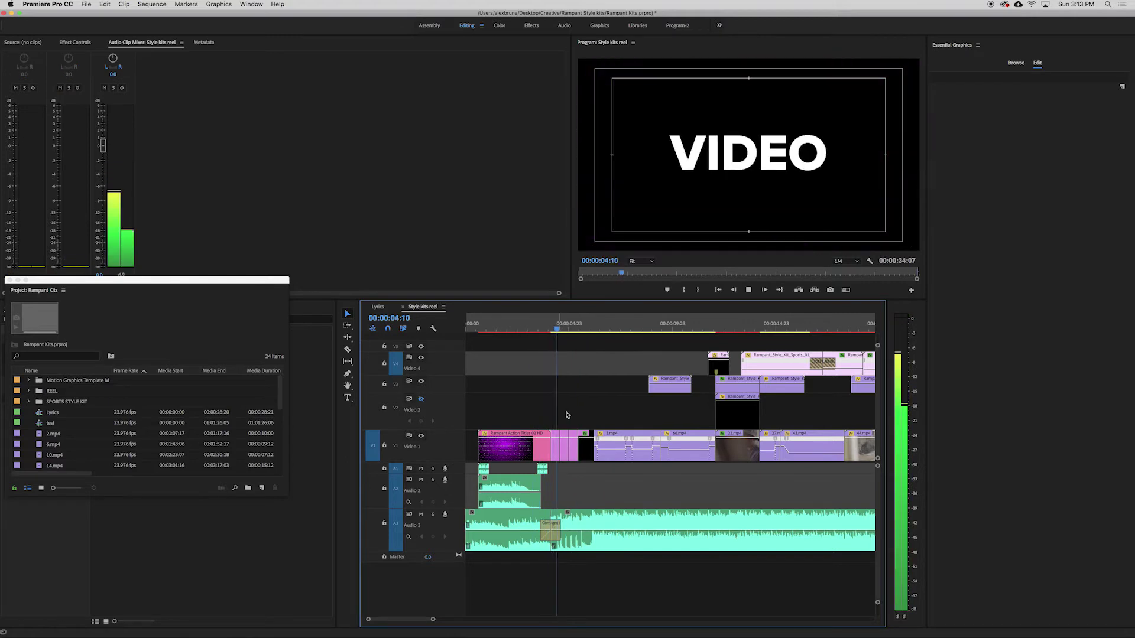
{"action": "key", "text": "space"}
Retype the VIDEO title on V1 as a first name directly in the Program monitor
{"action": "left_click", "coordinate": [556, 446]}
{"action": "left_click", "coordinate": [347, 397]}
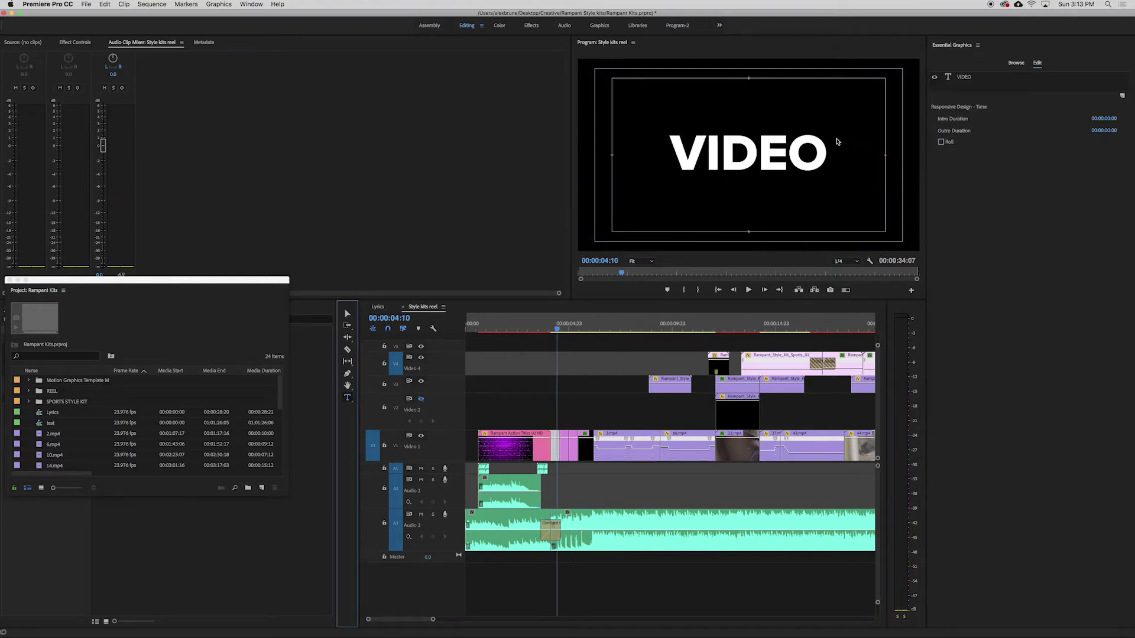
{"action": "left_click", "coordinate": [745, 155]}
{"action": "double_click", "coordinate": [741, 155]}
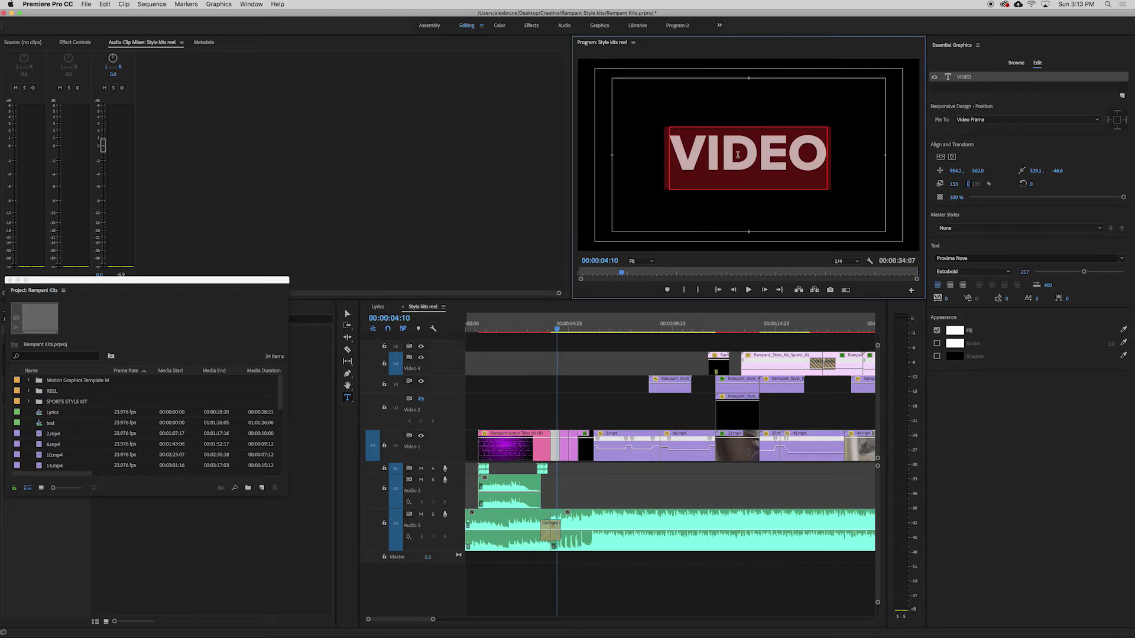
{"action": "key", "text": "BackSpace"}
{"action": "type", "text": "alex"}
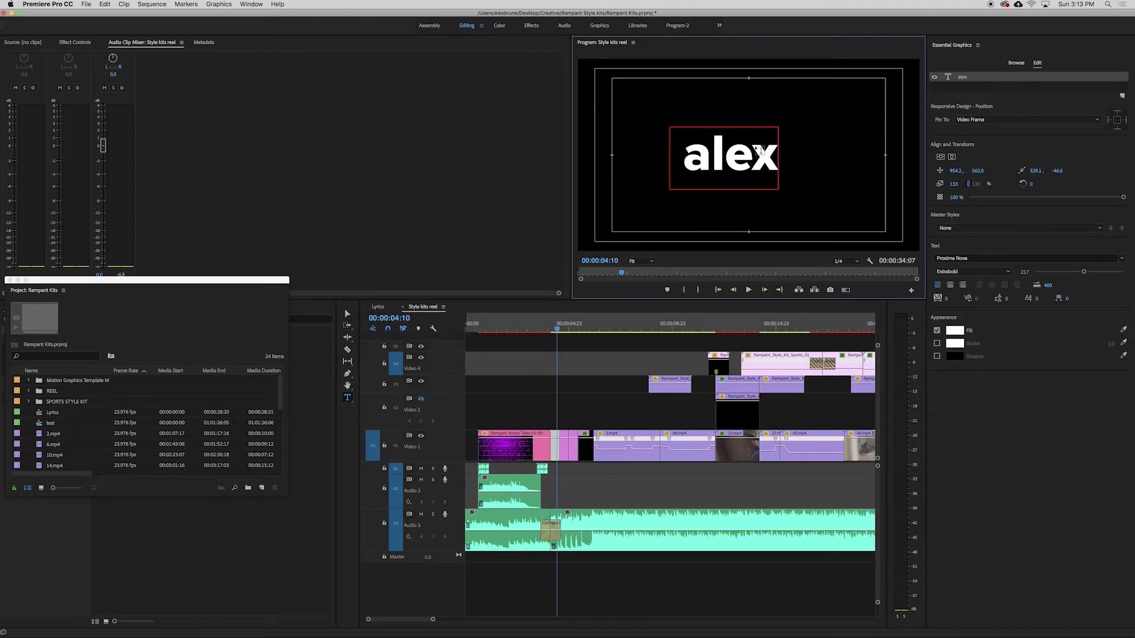
{"action": "left_click", "coordinate": [347, 312]}
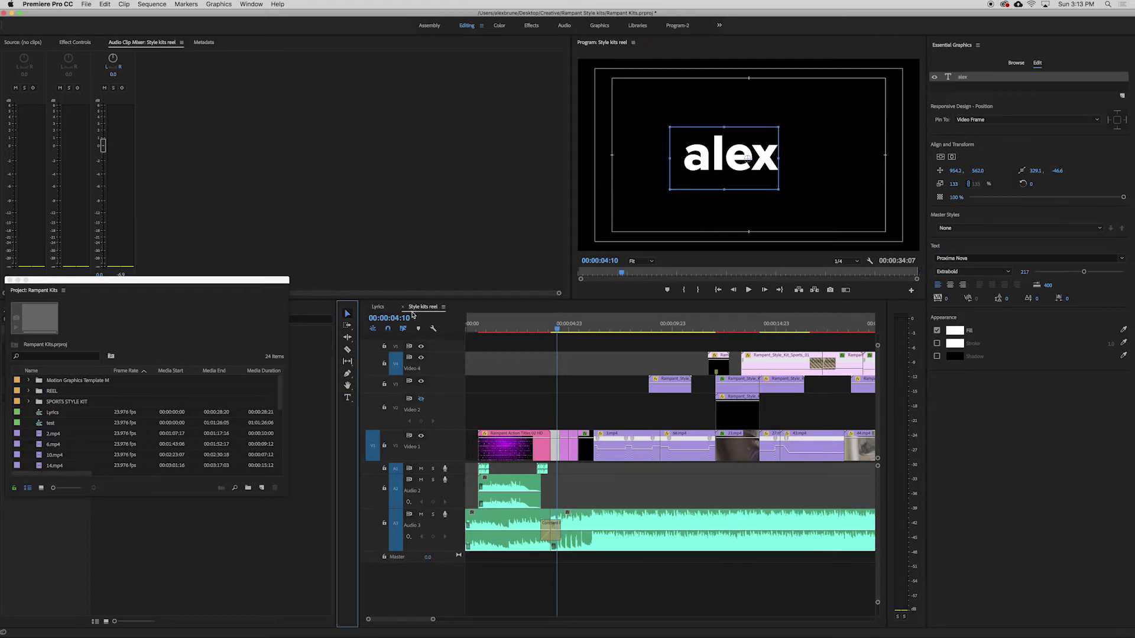
Undo the change so the title reads VIDEO again, and clear the selection
{"action": "key", "text": "super+z"}
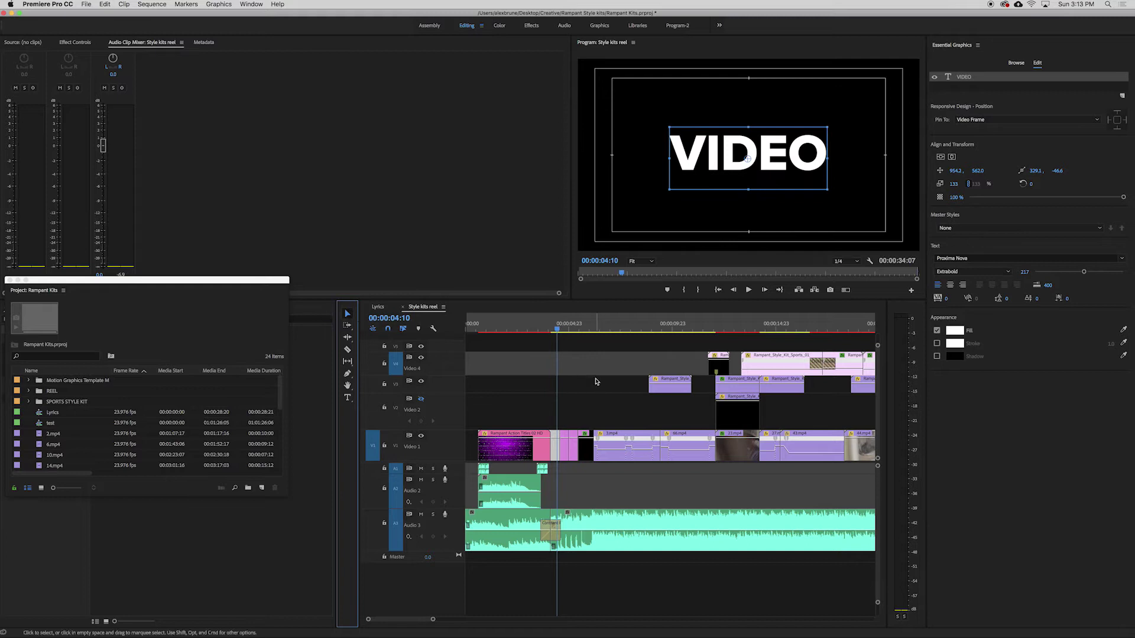
{"action": "left_click", "coordinate": [594, 377]}
{"action": "left_click", "coordinate": [586, 346]}
Save the project and scrub forward past the MUSIC and ART titles
{"action": "key", "text": "super+s"}
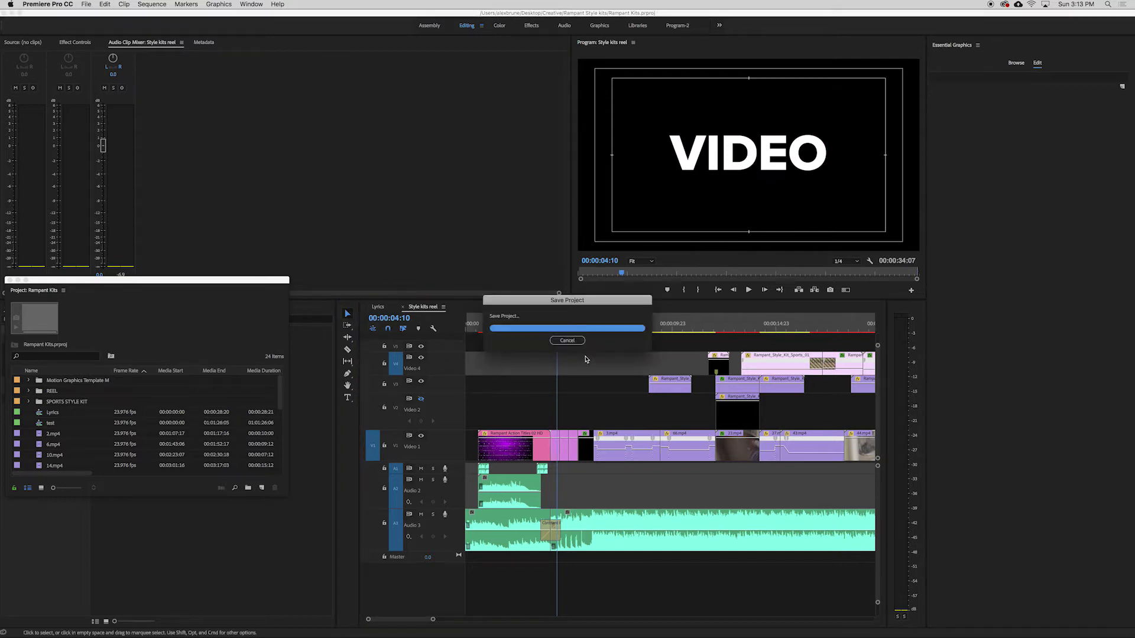
{"action": "left_click_drag", "start_coordinate": [432, 620], "coordinate": [447, 620]}
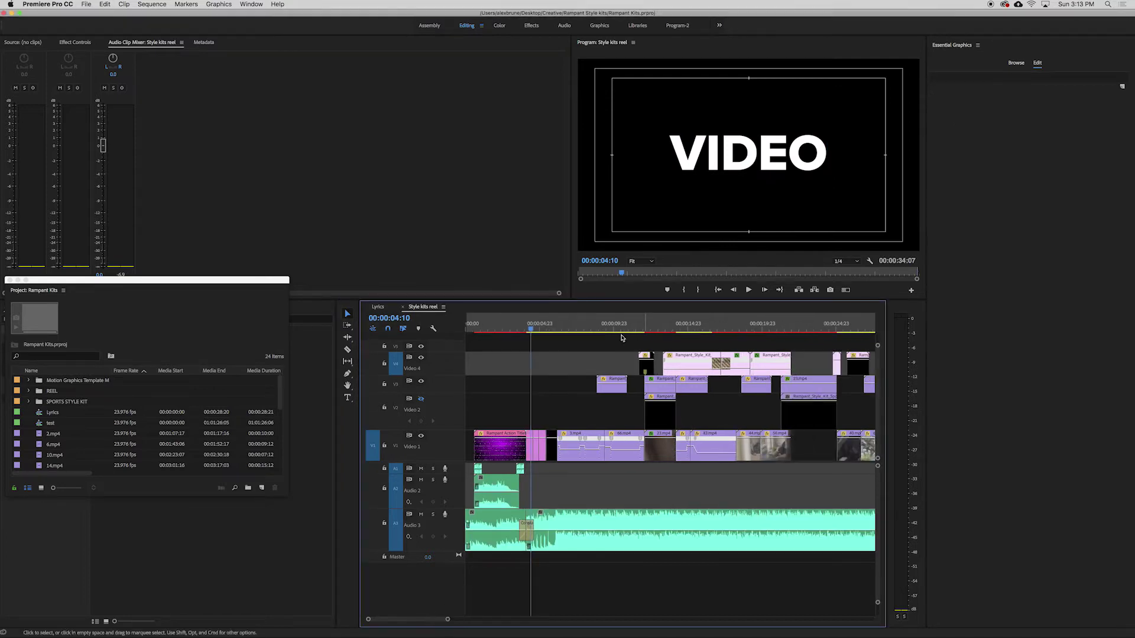
{"action": "left_click_drag", "start_coordinate": [540, 327], "coordinate": [561, 330]}
{"action": "left_click_drag", "start_coordinate": [448, 620], "coordinate": [412, 619]}
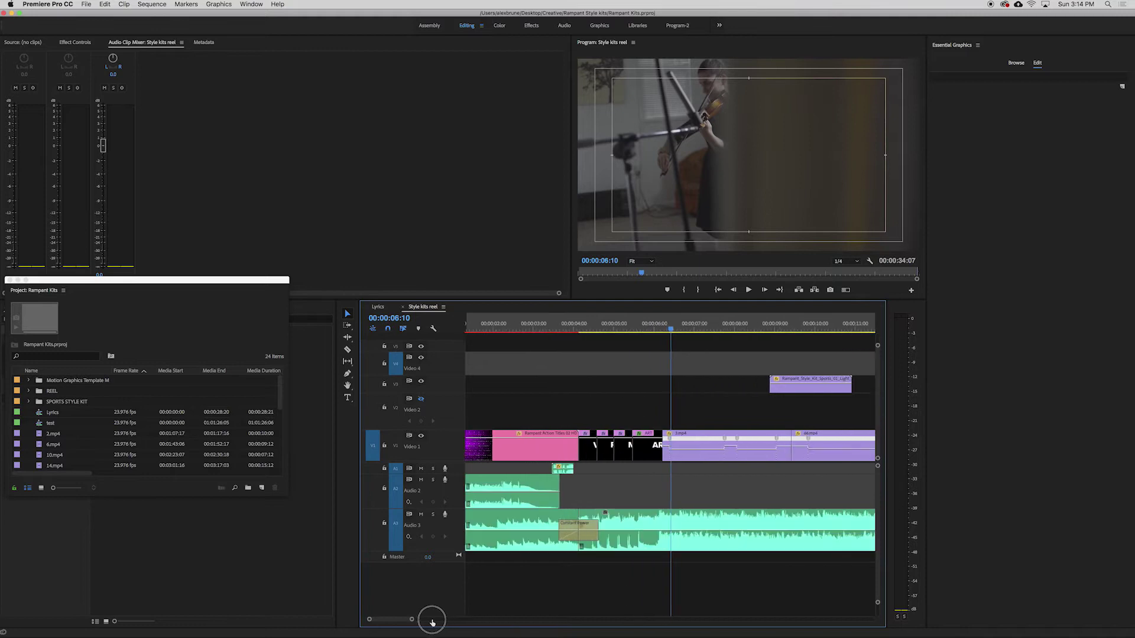
{"action": "left_click_drag", "start_coordinate": [670, 330], "coordinate": [665, 331]}
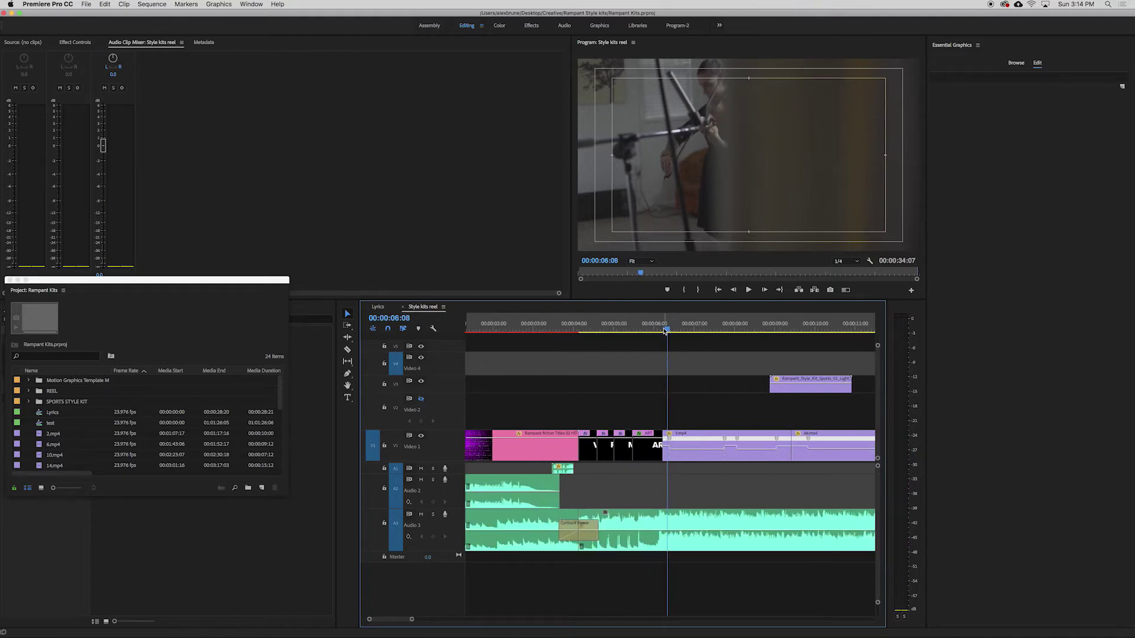
Mute Audio 3, widen the timeline to about 14 seconds, and select the V3 light-leak clip
{"action": "left_click", "coordinate": [421, 515]}
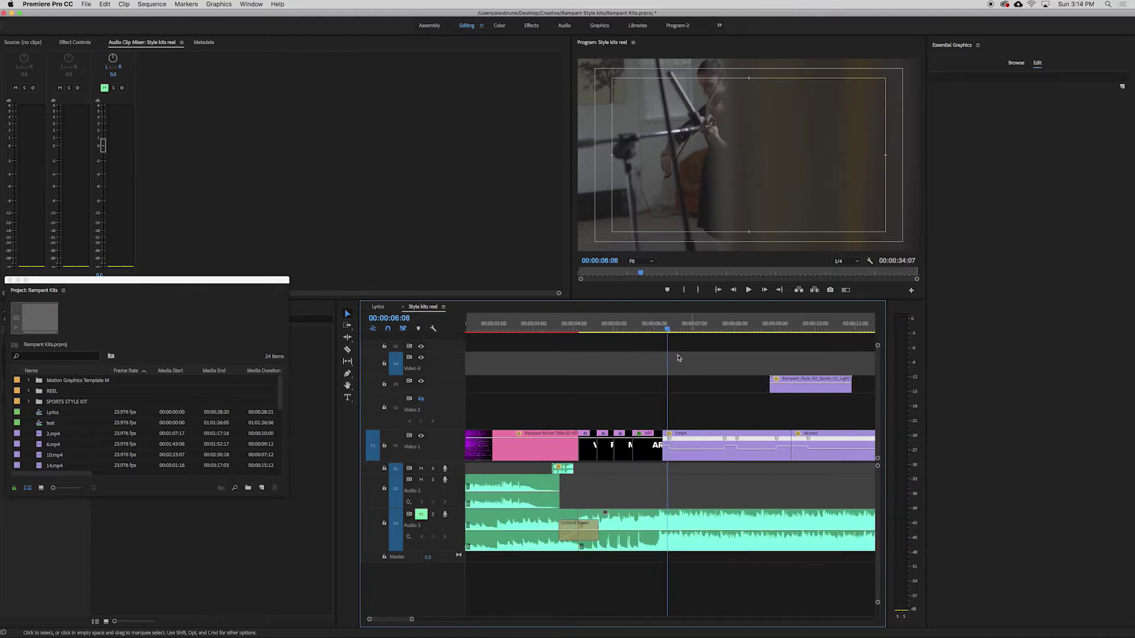
{"action": "left_click_drag", "start_coordinate": [668, 331], "coordinate": [718, 337]}
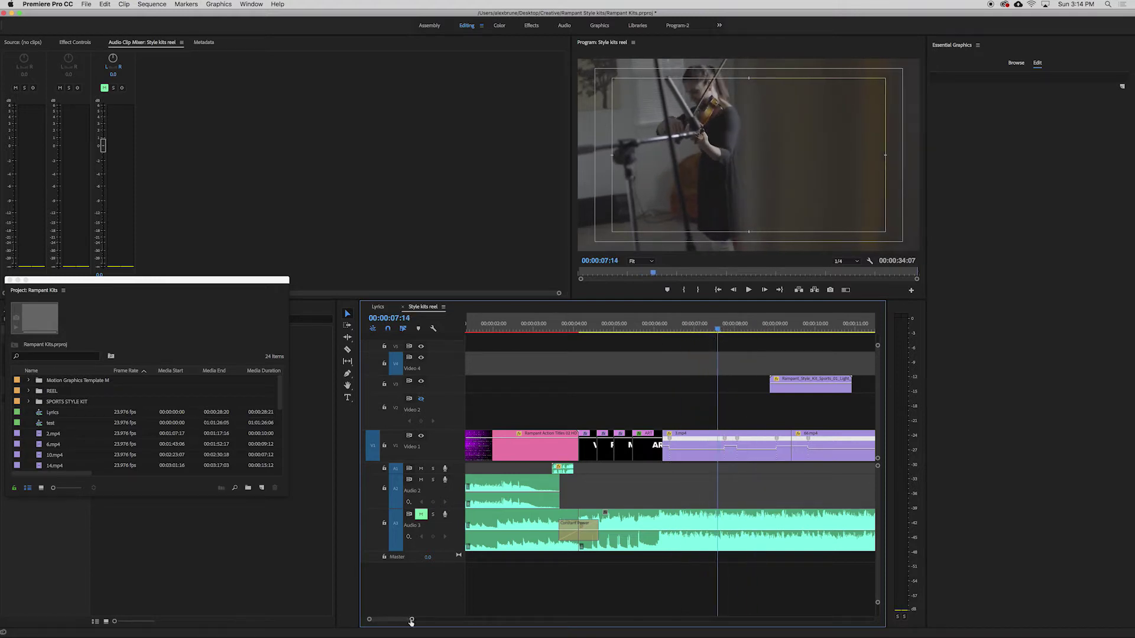
{"action": "left_click_drag", "start_coordinate": [411, 622], "coordinate": [421, 619]}
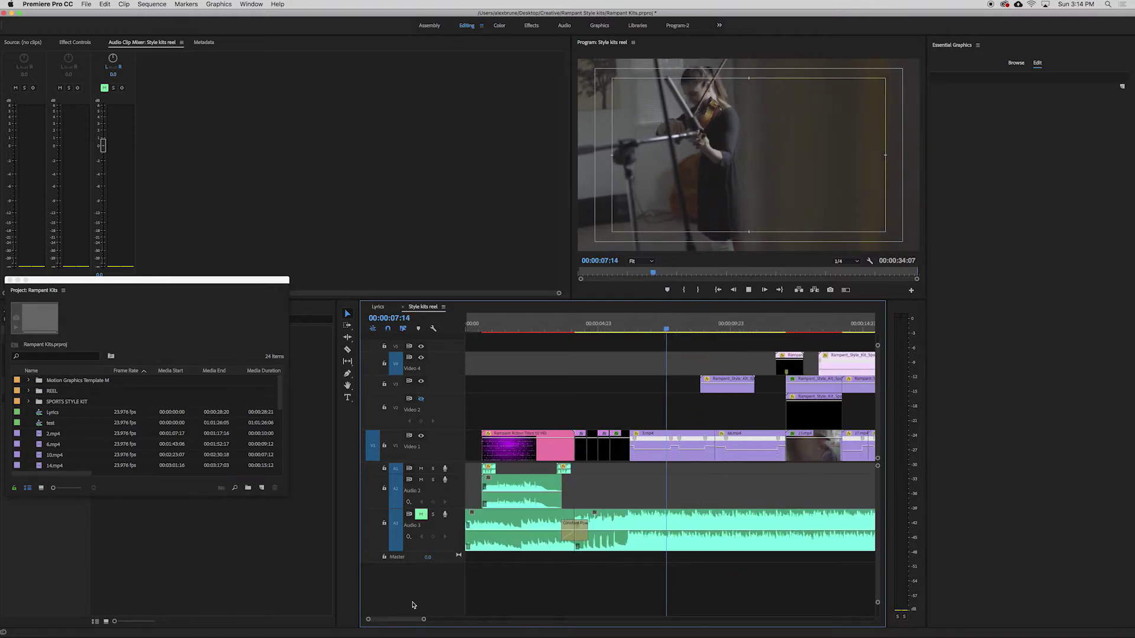
{"action": "key", "text": "space"}
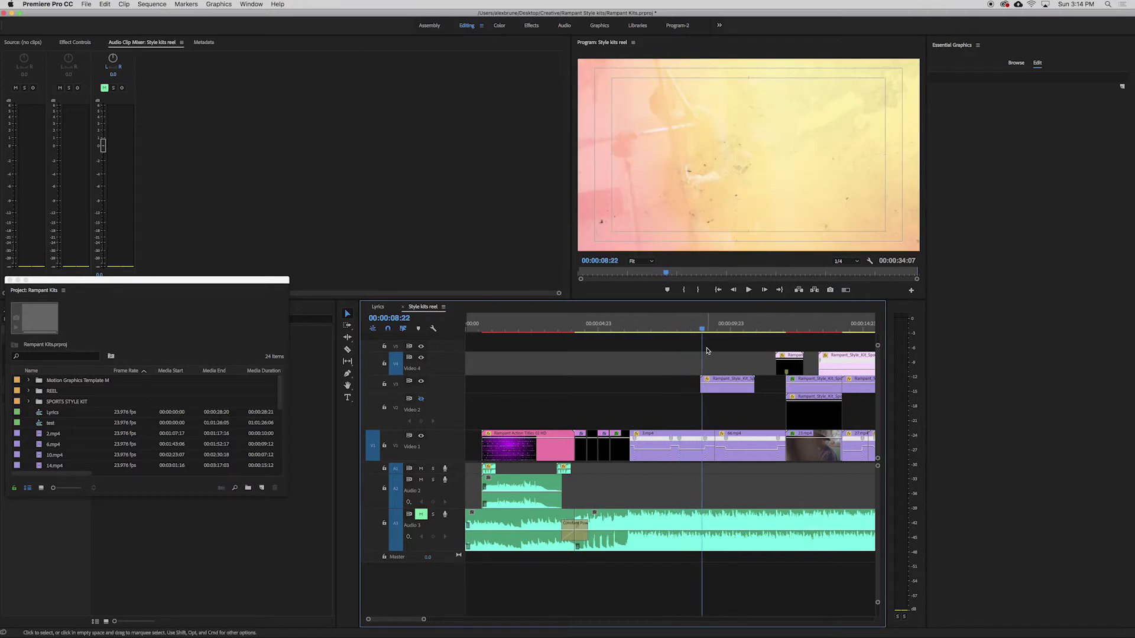
{"action": "left_click", "coordinate": [728, 389]}
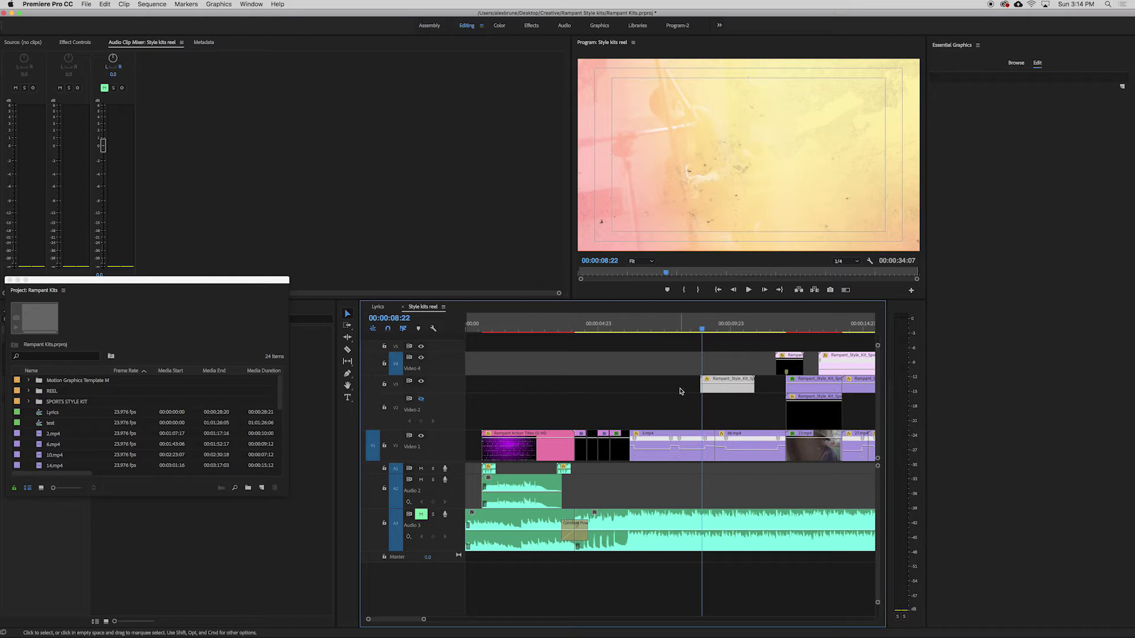
At 00:00:09:03, change the light leak's Opacity Blend Mode from Screen to Normal
{"action": "left_click", "coordinate": [79, 45]}
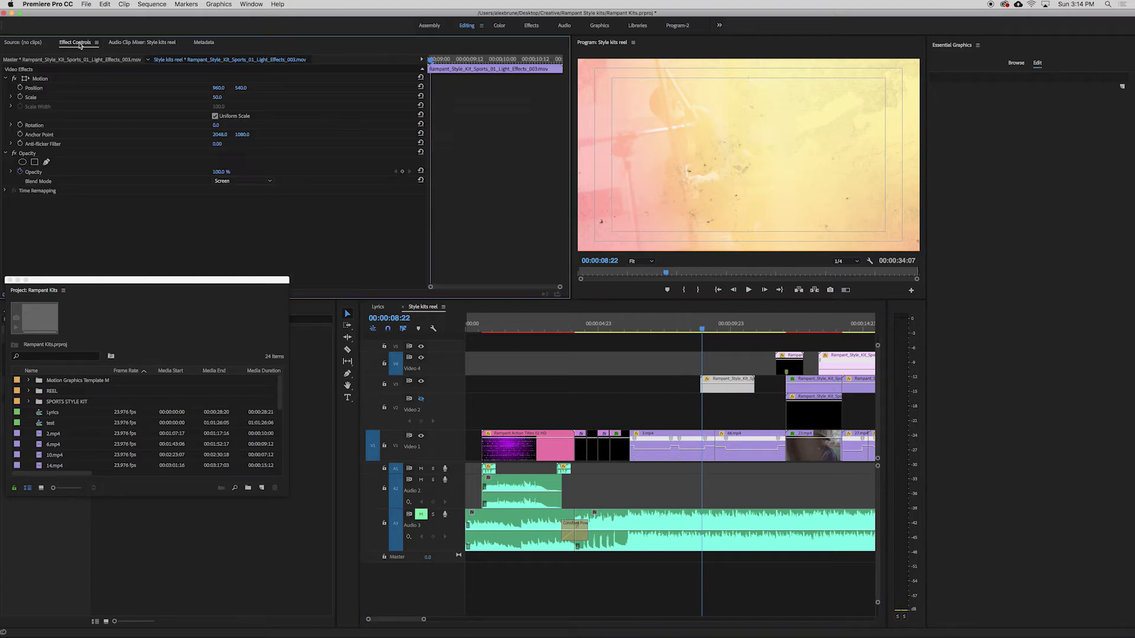
{"action": "left_click", "coordinate": [707, 326]}
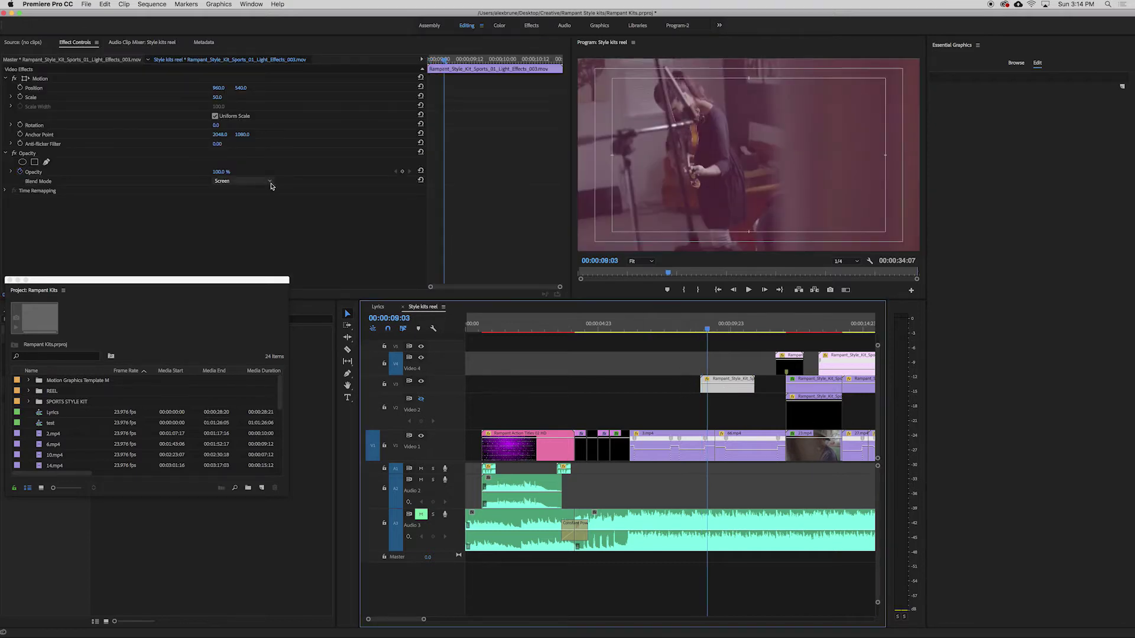
{"action": "left_click", "coordinate": [270, 181]}
{"action": "left_click", "coordinate": [260, 185]}
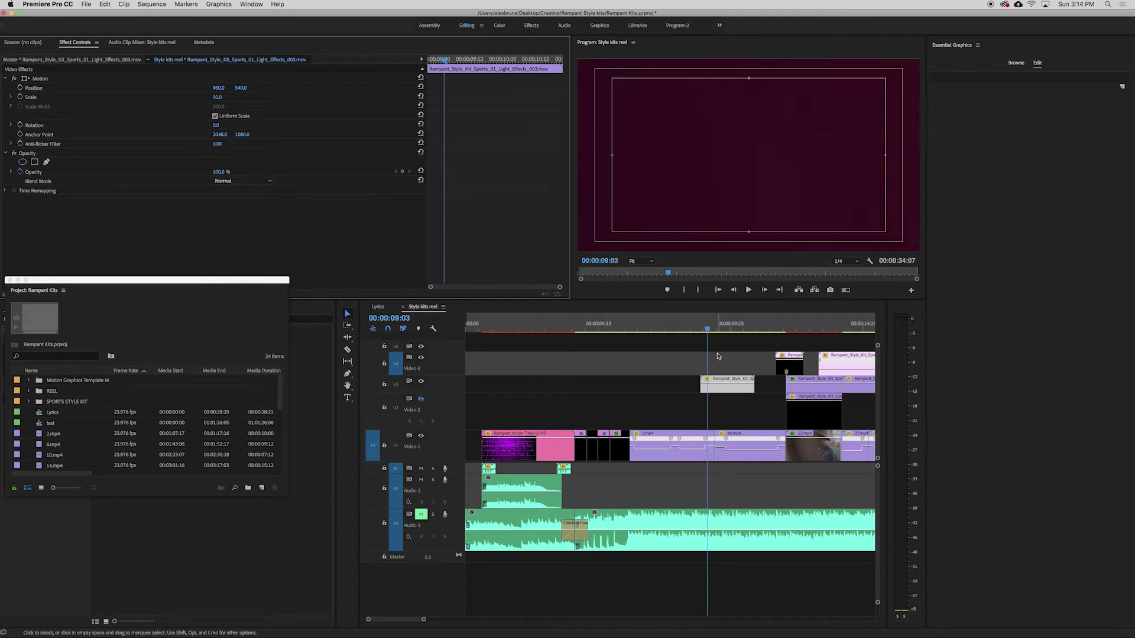
{"action": "key", "text": "super+Tab"}
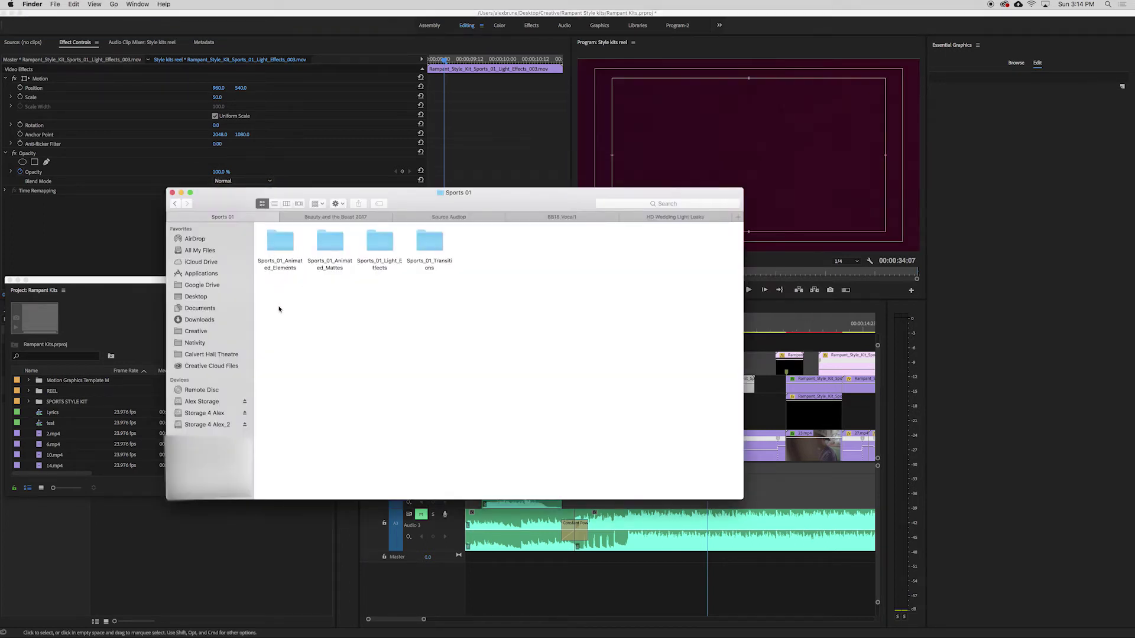
{"action": "left_click_drag", "start_coordinate": [279, 309], "coordinate": [449, 284]}
{"action": "double_click", "coordinate": [430, 245]}
{"action": "left_click", "coordinate": [175, 203]}
{"action": "key", "text": "super+Tab"}
{"action": "left_click_drag", "start_coordinate": [708, 331], "coordinate": [735, 331]}
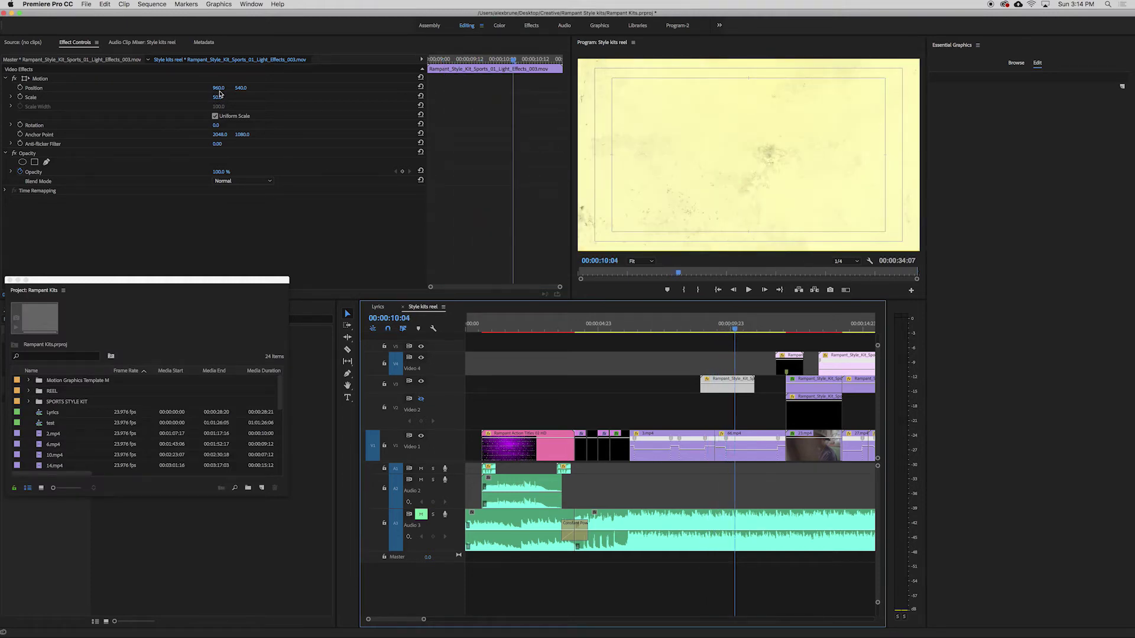
Set the light leak's blend mode to Screen, try Linear Dodge (Add), then return to Screen
{"action": "left_click_drag", "start_coordinate": [713, 322], "coordinate": [701, 328]}
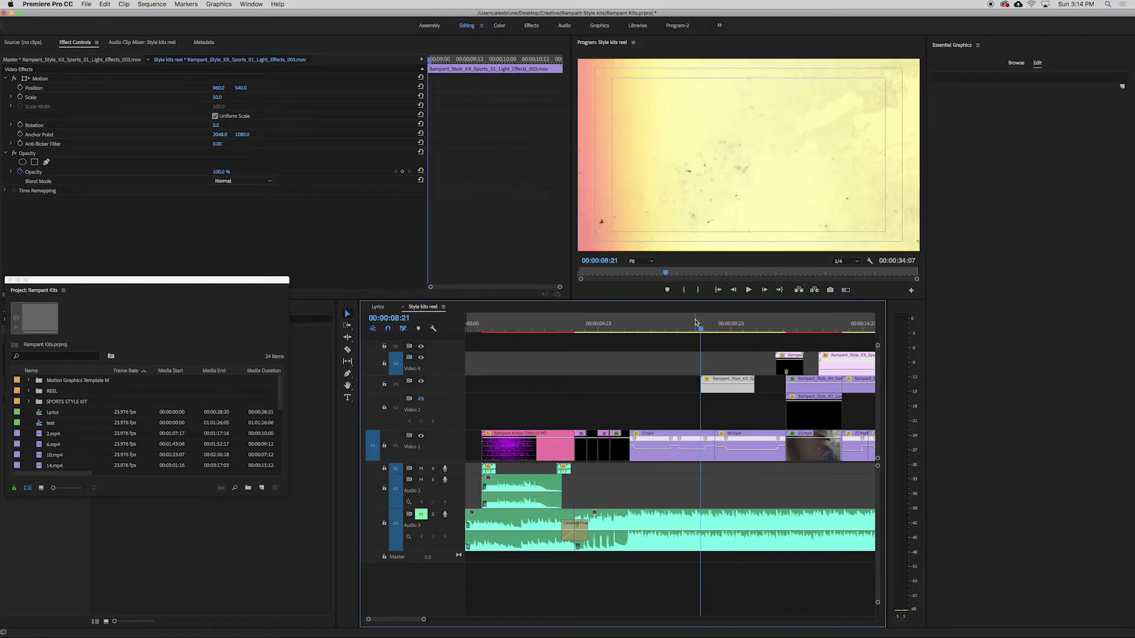
{"action": "left_click", "coordinate": [260, 180]}
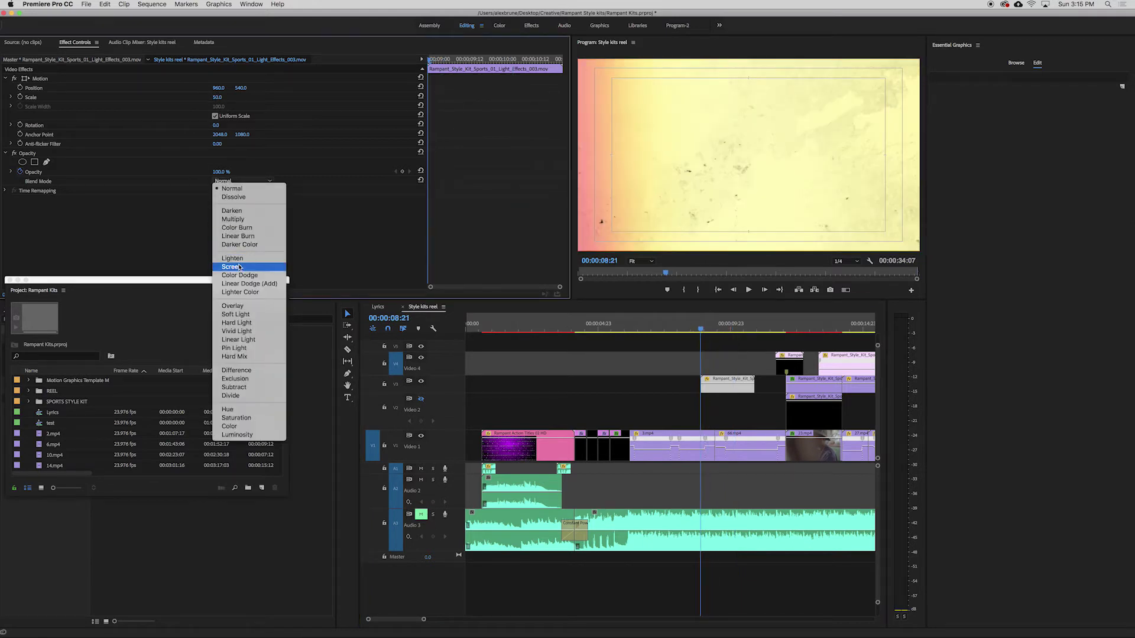
{"action": "left_click", "coordinate": [239, 267]}
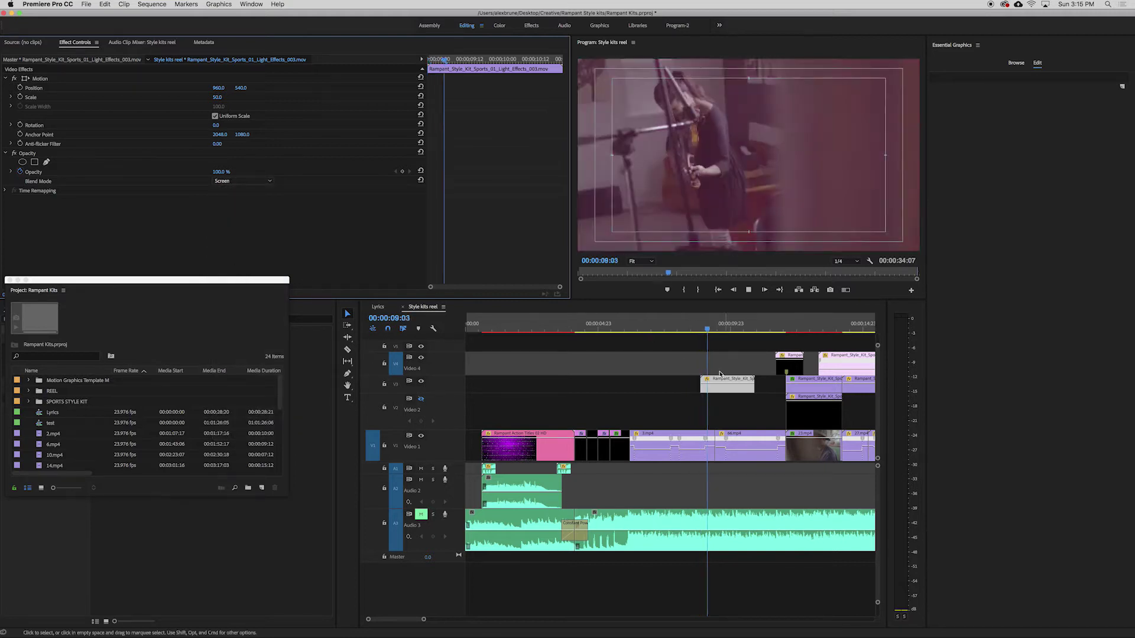
{"action": "key", "text": "space"}
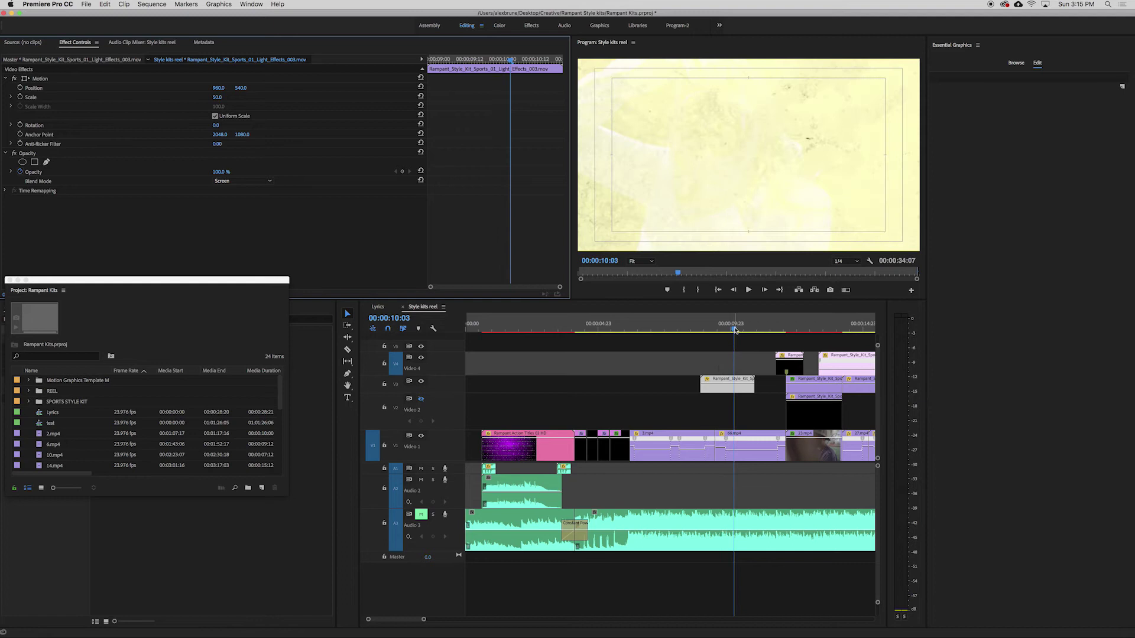
{"action": "left_click", "coordinate": [727, 324]}
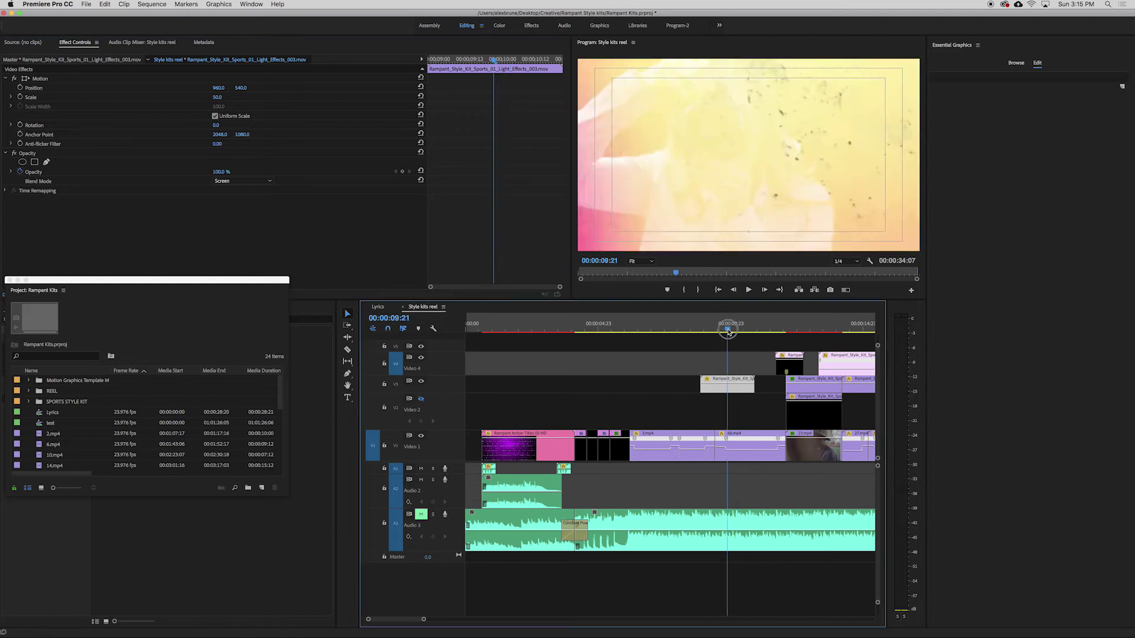
{"action": "left_click", "coordinate": [263, 182]}
{"action": "left_click", "coordinate": [275, 284]}
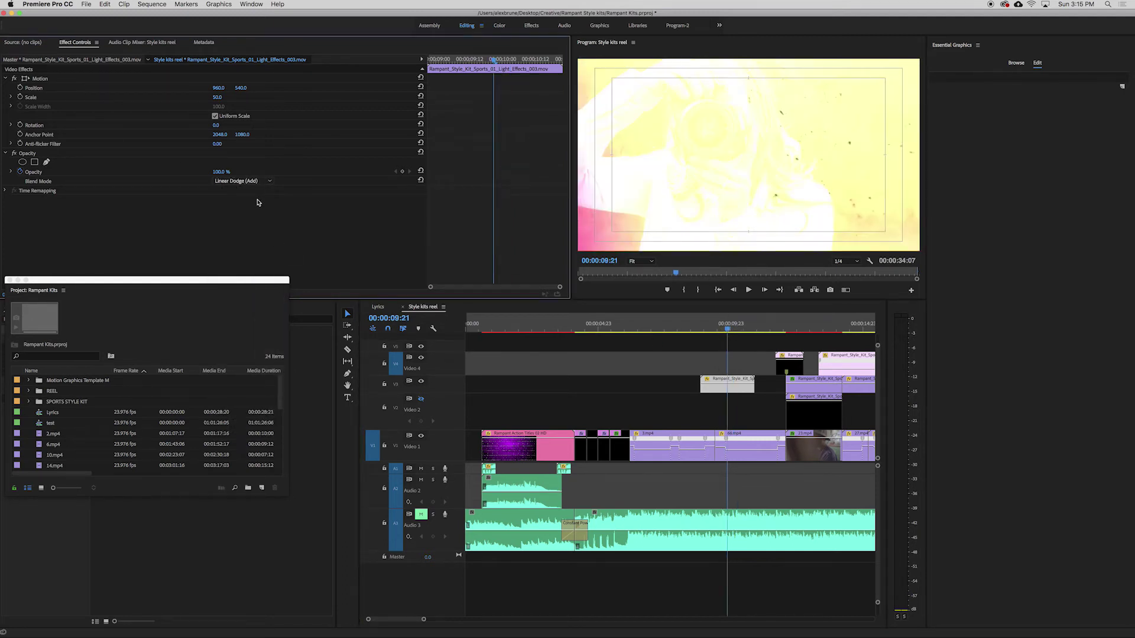
{"action": "left_click", "coordinate": [249, 182]}
{"action": "left_click", "coordinate": [232, 267]}
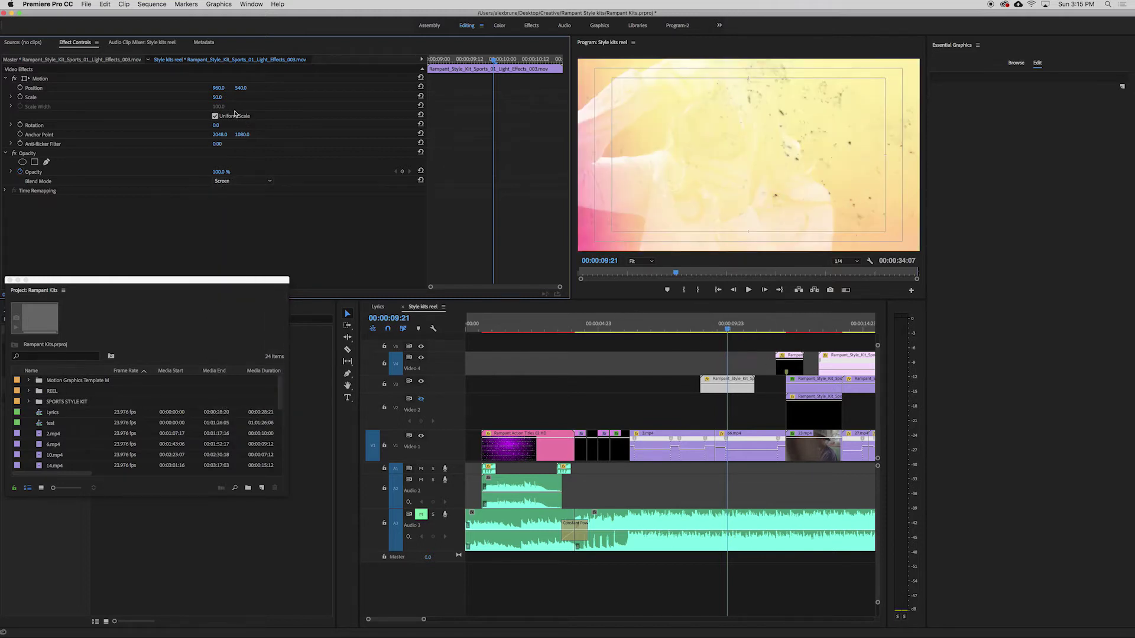
Experiment with the light leak's scale and position, then reselect the clip and save
{"action": "left_click_drag", "start_coordinate": [217, 96], "coordinate": [639, 141]}
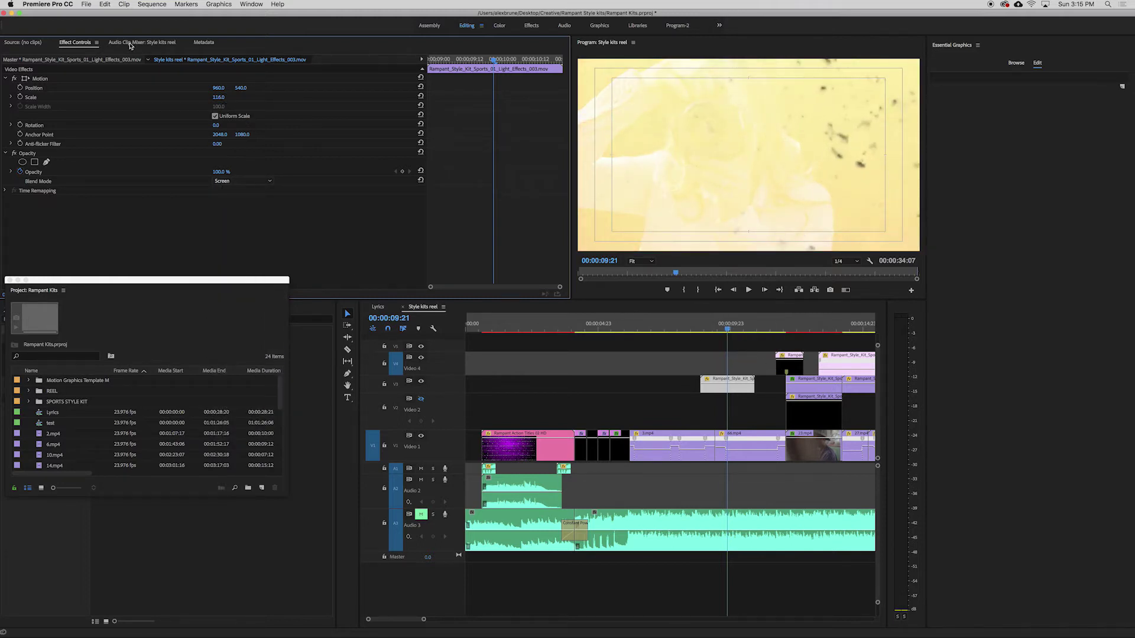
{"action": "left_click", "coordinate": [34, 81]}
{"action": "left_click_drag", "start_coordinate": [717, 165], "coordinate": [675, 132]}
{"action": "left_click", "coordinate": [678, 390]}
{"action": "left_click_drag", "start_coordinate": [730, 328], "coordinate": [708, 331]}
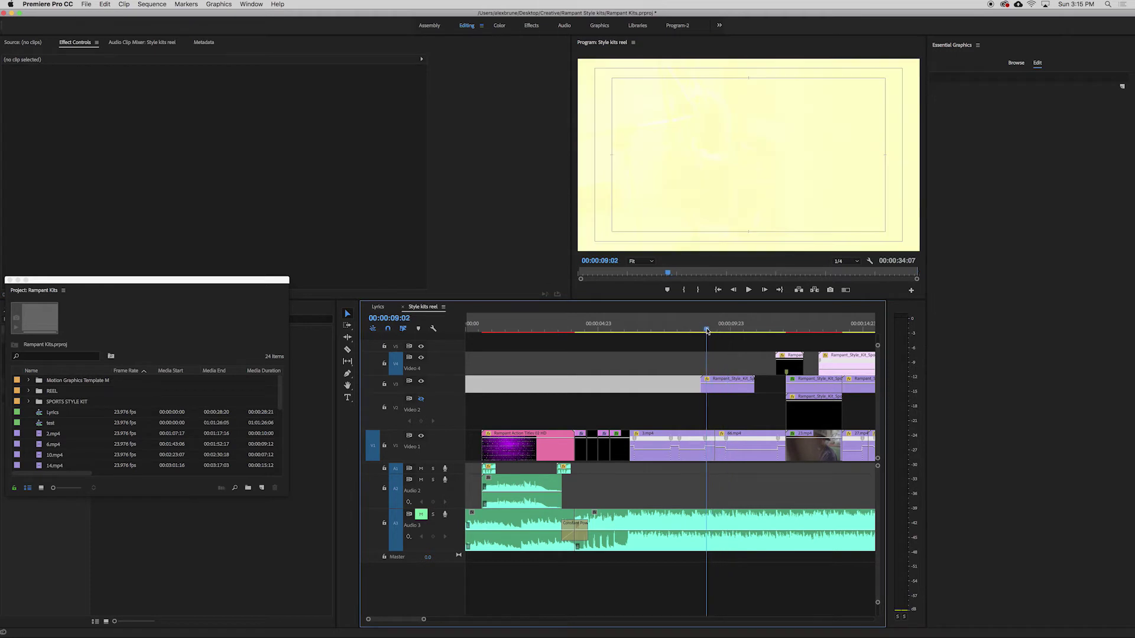
{"action": "left_click", "coordinate": [720, 391]}
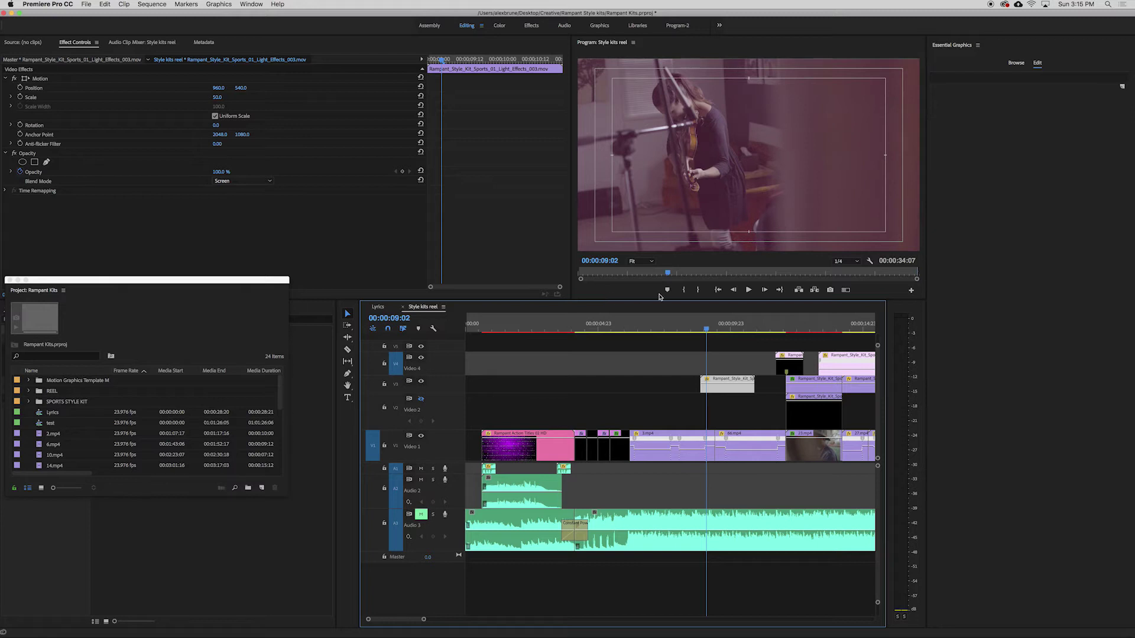
{"action": "key", "text": "super+s"}
Move to about 00:00:12:12, check the V4 transition clip's Screen blend mode, and select 23.mp4 on V1
{"action": "left_click_drag", "start_coordinate": [711, 332], "coordinate": [782, 330]}
{"action": "scroll", "coordinate": [398, 613], "scroll_direction": "right", "scroll_amount": 5}
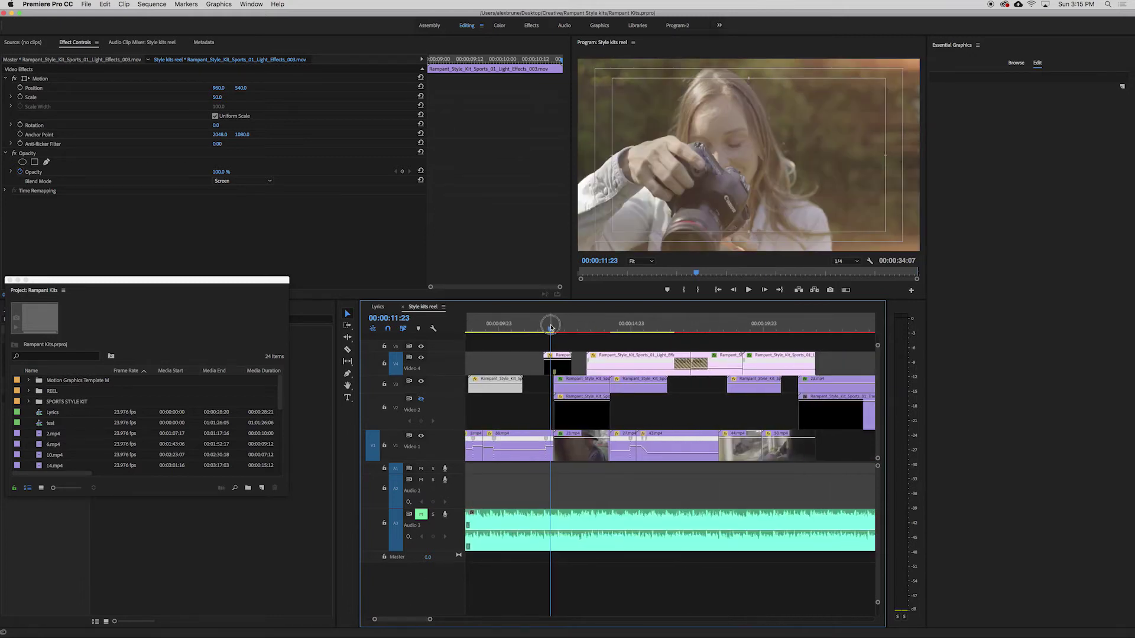
{"action": "left_click_drag", "start_coordinate": [550, 327], "coordinate": [561, 332]}
{"action": "left_click", "coordinate": [556, 370]}
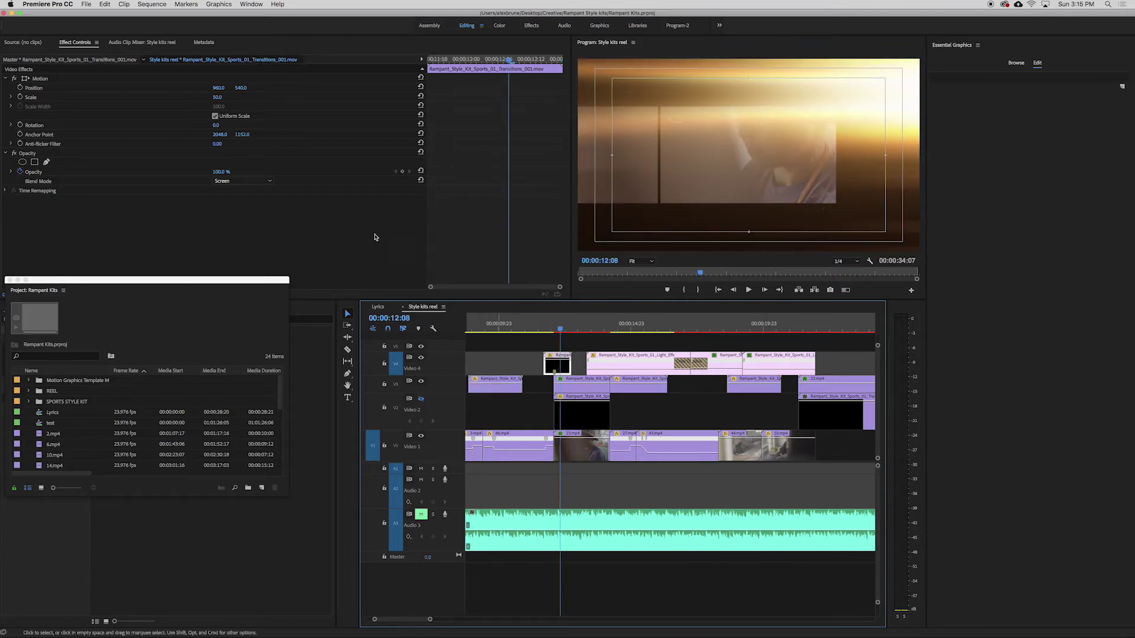
{"action": "left_click", "coordinate": [242, 181]}
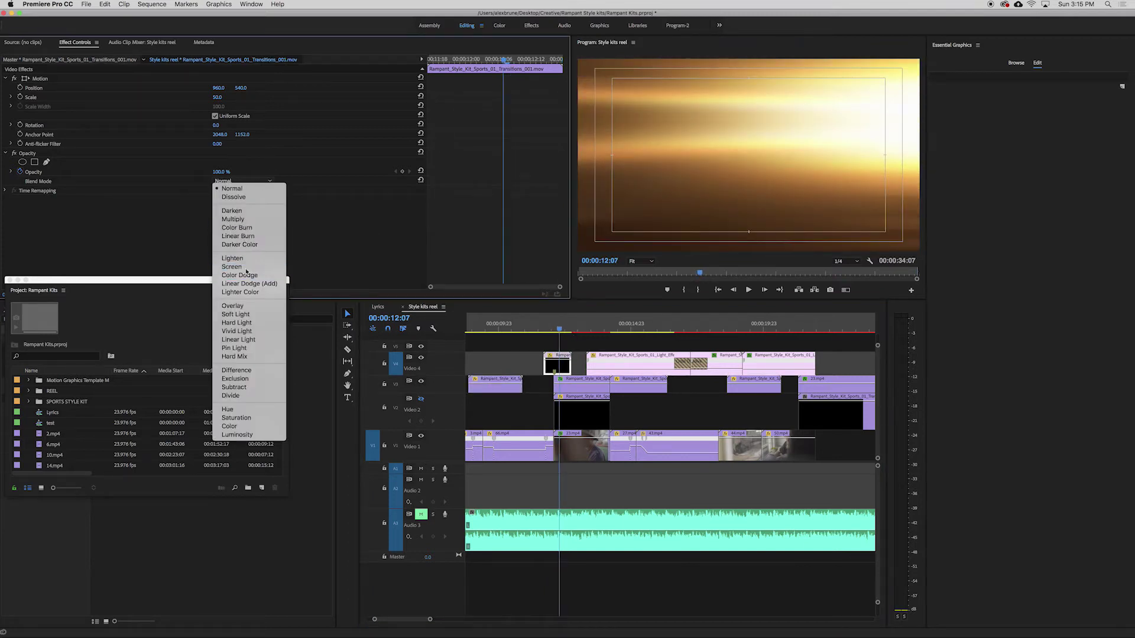
{"action": "key", "text": "Escape"}
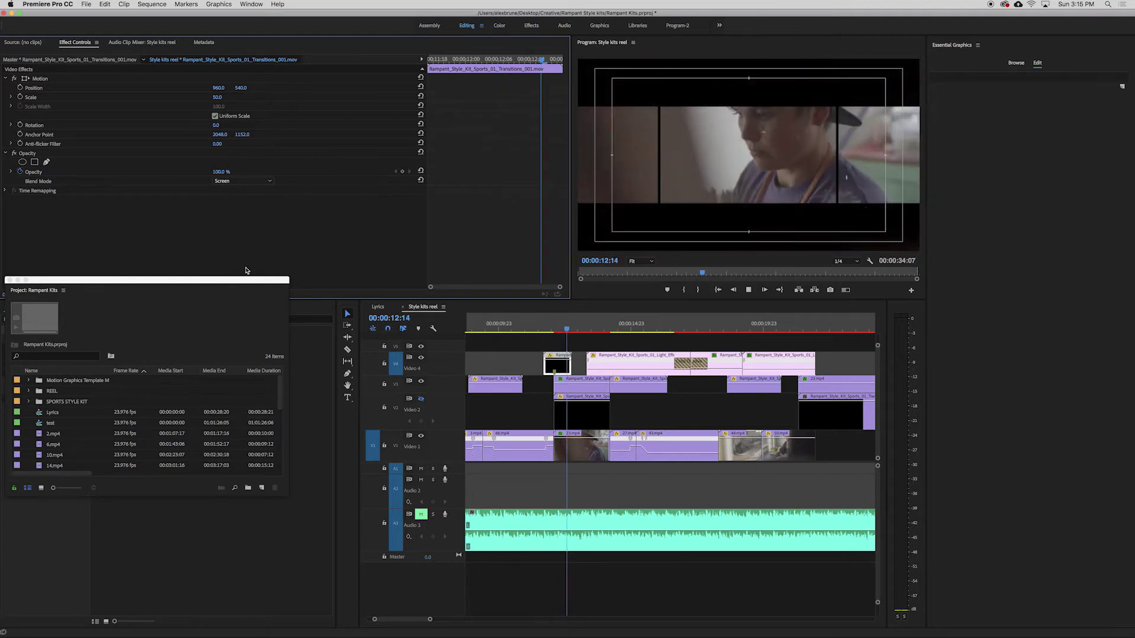
{"action": "key", "text": "space"}
{"action": "mouse_move", "coordinate": [578, 329]}
{"action": "left_mouse_down"}
{"action": "mouse_move", "coordinate": [541, 330]}
{"action": "mouse_move", "coordinate": [573, 329]}
{"action": "left_mouse_up"}
{"action": "left_click", "coordinate": [572, 441]}
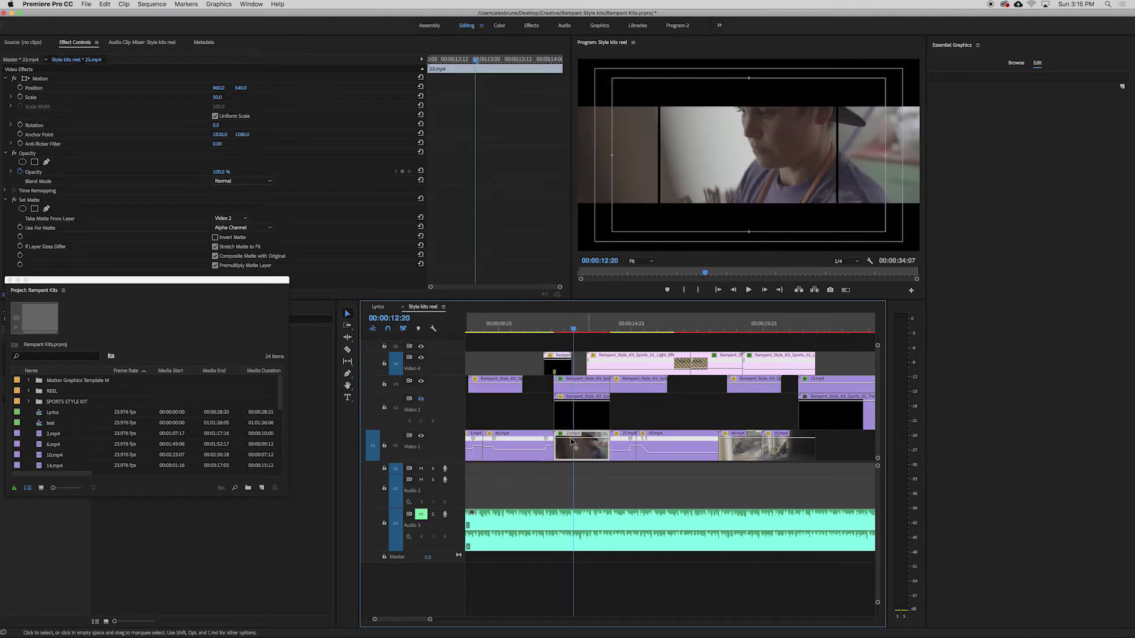
Hide the V3 track output and toggle off 23.mp4's Set Matte effect
{"action": "left_click", "coordinate": [421, 382]}
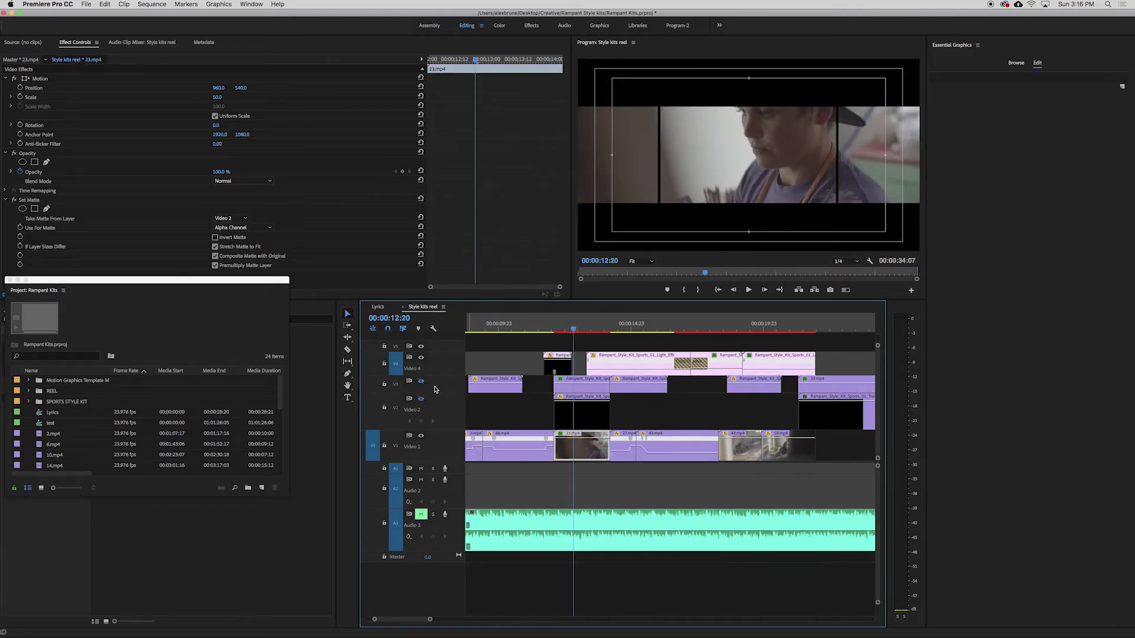
{"action": "left_click", "coordinate": [14, 200]}
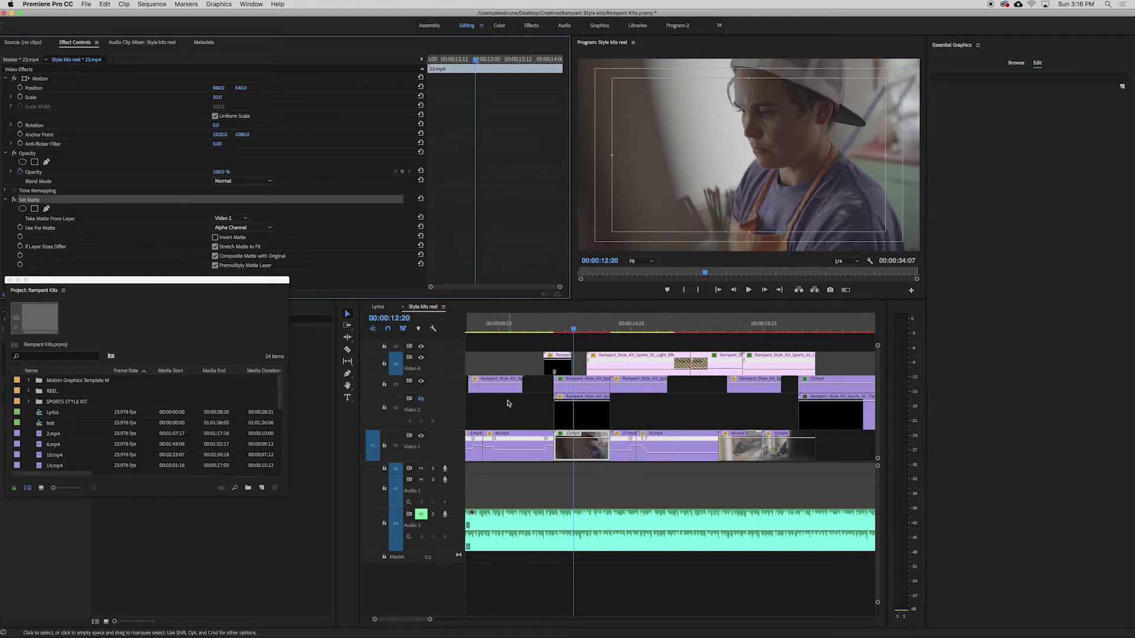
{"action": "left_click_drag", "start_coordinate": [521, 418], "coordinate": [802, 421]}
{"action": "left_click", "coordinate": [701, 420]}
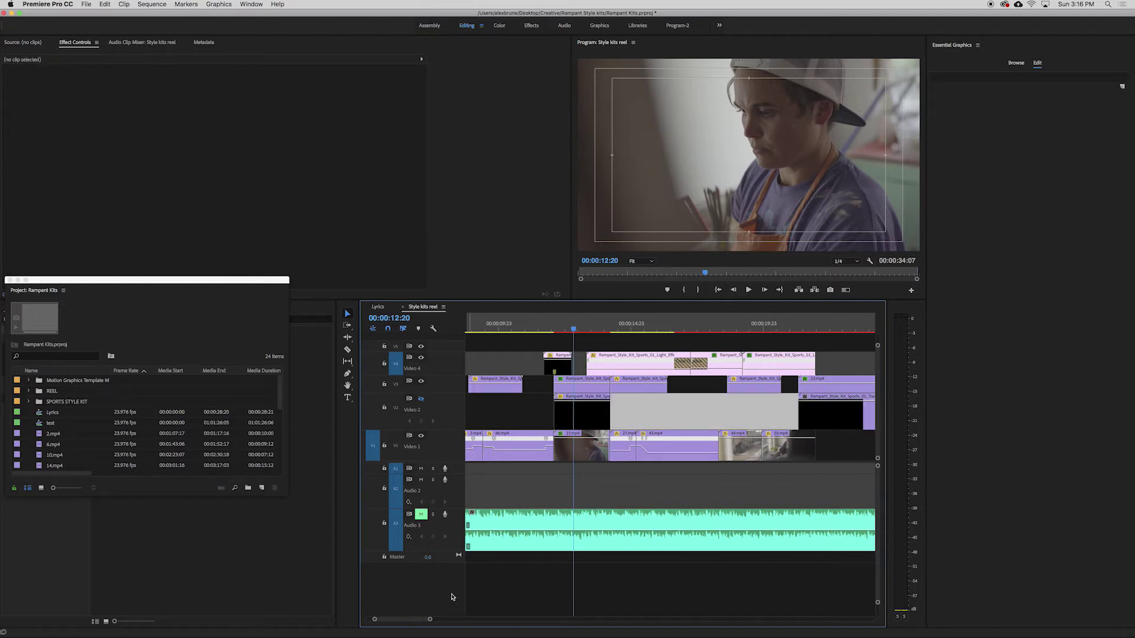
{"action": "mouse_move", "coordinate": [429, 621]}
{"action": "left_mouse_down"}
{"action": "mouse_move", "coordinate": [509, 618]}
{"action": "mouse_move", "coordinate": [408, 619]}
{"action": "left_mouse_up"}
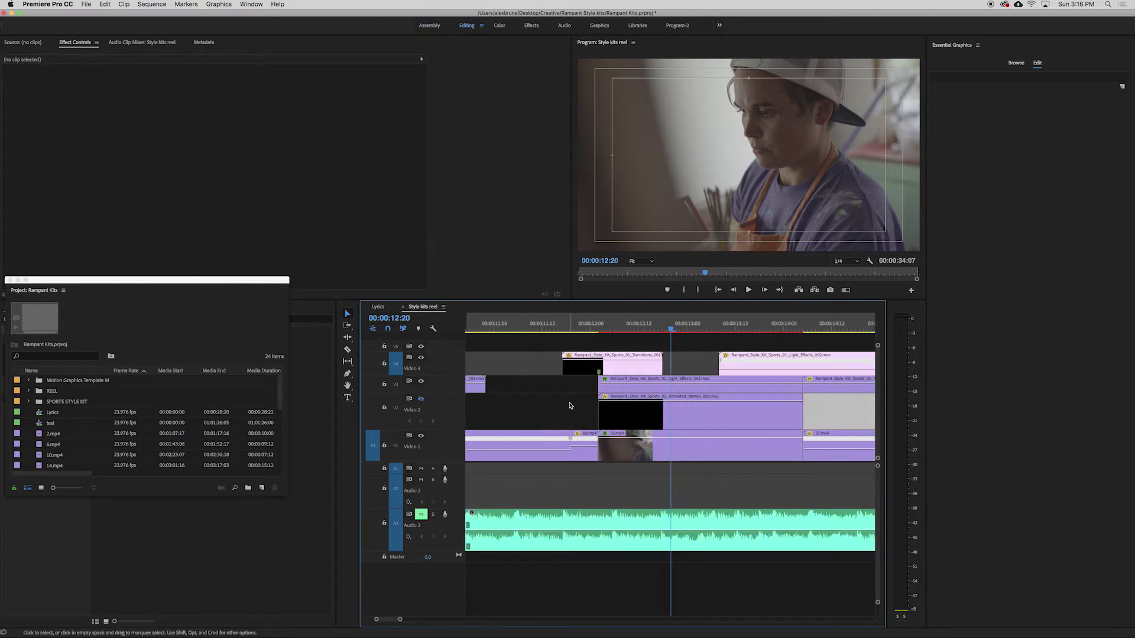
Select Animated_Mattes_003 on V2, view the matte alone, then hide the matte track's output
{"action": "left_click", "coordinate": [557, 356]}
{"action": "left_click", "coordinate": [698, 414]}
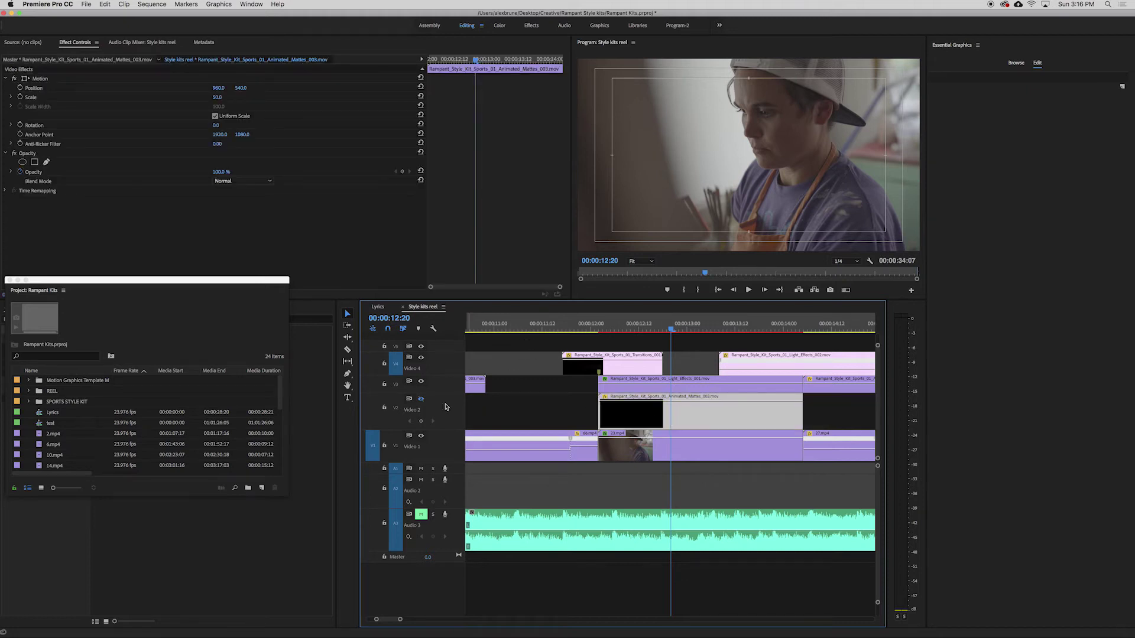
{"action": "left_click", "coordinate": [421, 435]}
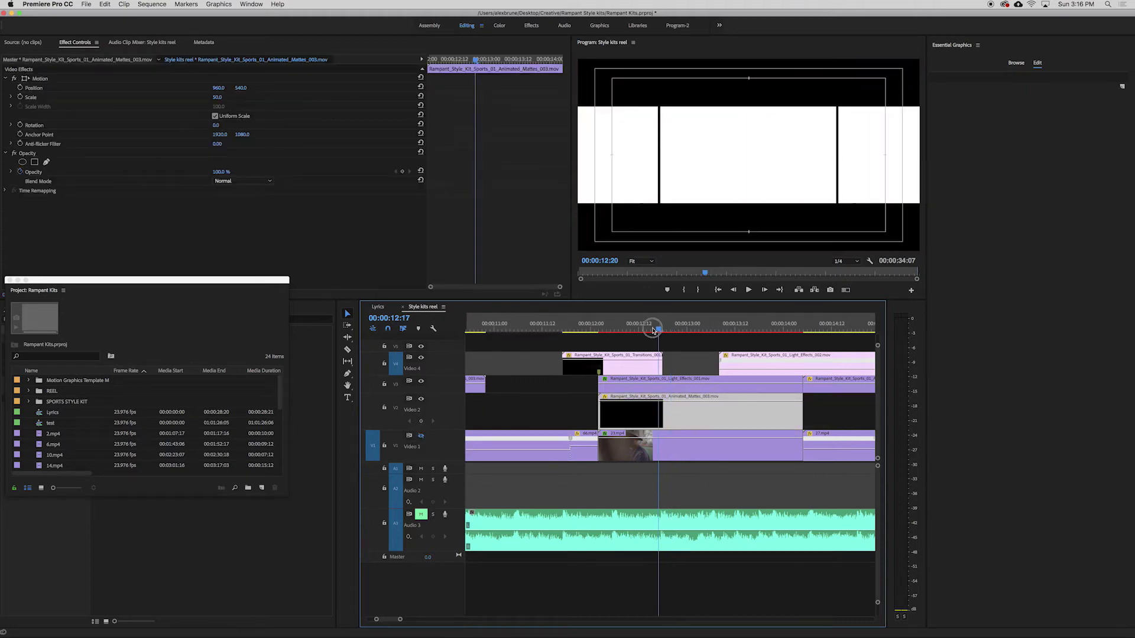
{"action": "left_click_drag", "start_coordinate": [650, 329], "coordinate": [679, 331]}
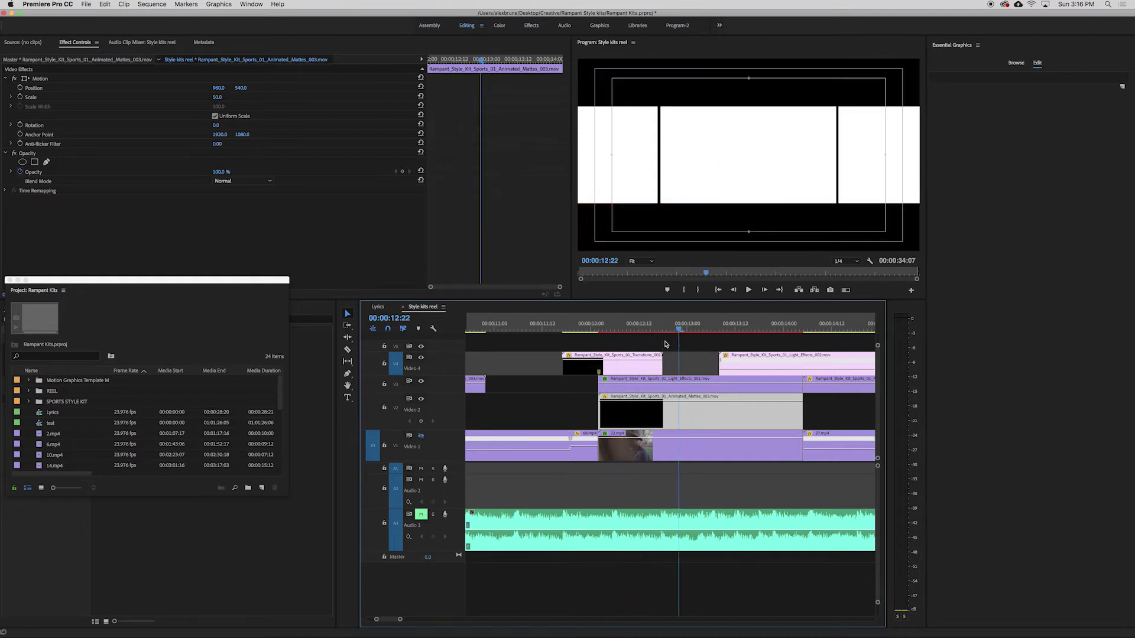
{"action": "left_click", "coordinate": [421, 399]}
Confirm 23.mp4's Set Matte uses Alpha Channel, then deselect and return to about 12:10
{"action": "left_click", "coordinate": [628, 445]}
{"action": "left_click", "coordinate": [11, 201]}
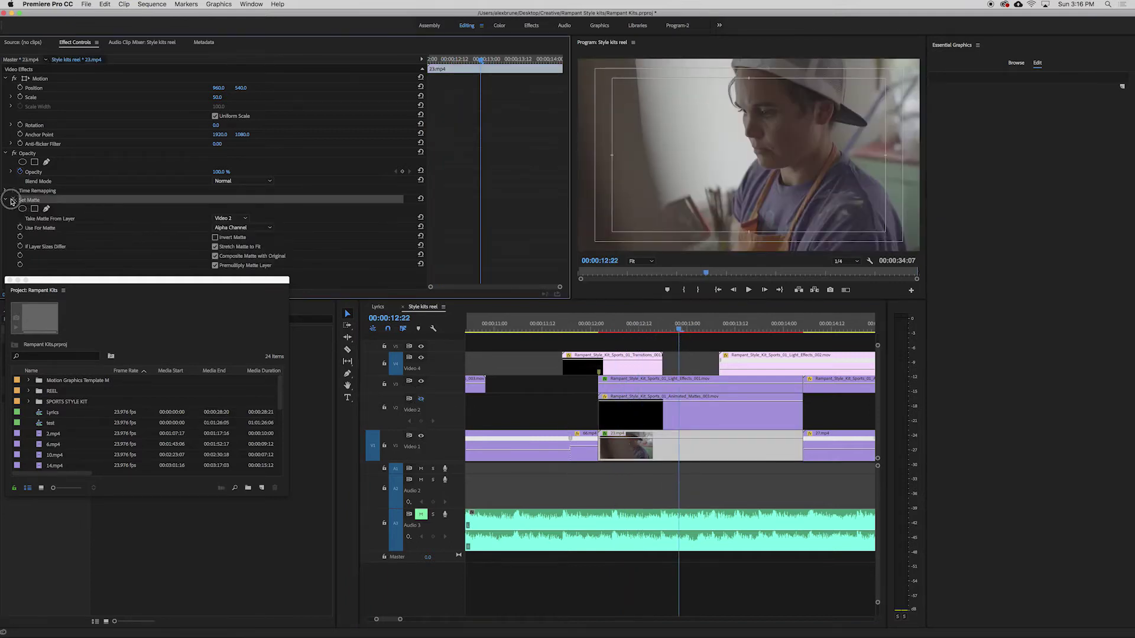
{"action": "left_click", "coordinate": [218, 230]}
{"action": "left_click", "coordinate": [178, 228]}
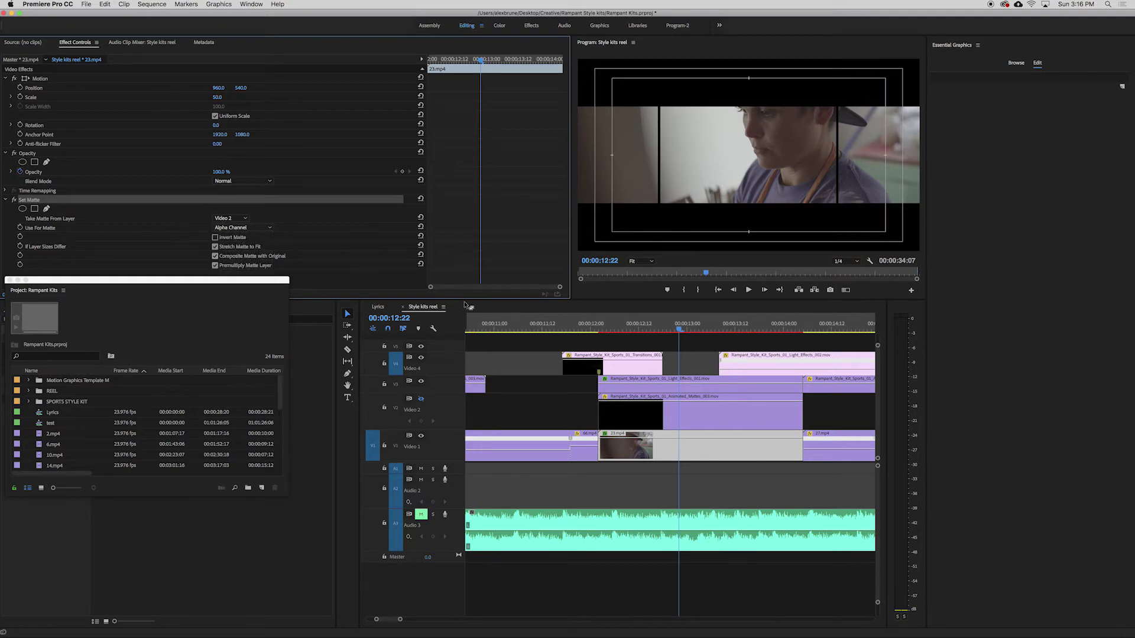
{"action": "left_click", "coordinate": [551, 393]}
{"action": "left_click", "coordinate": [535, 355]}
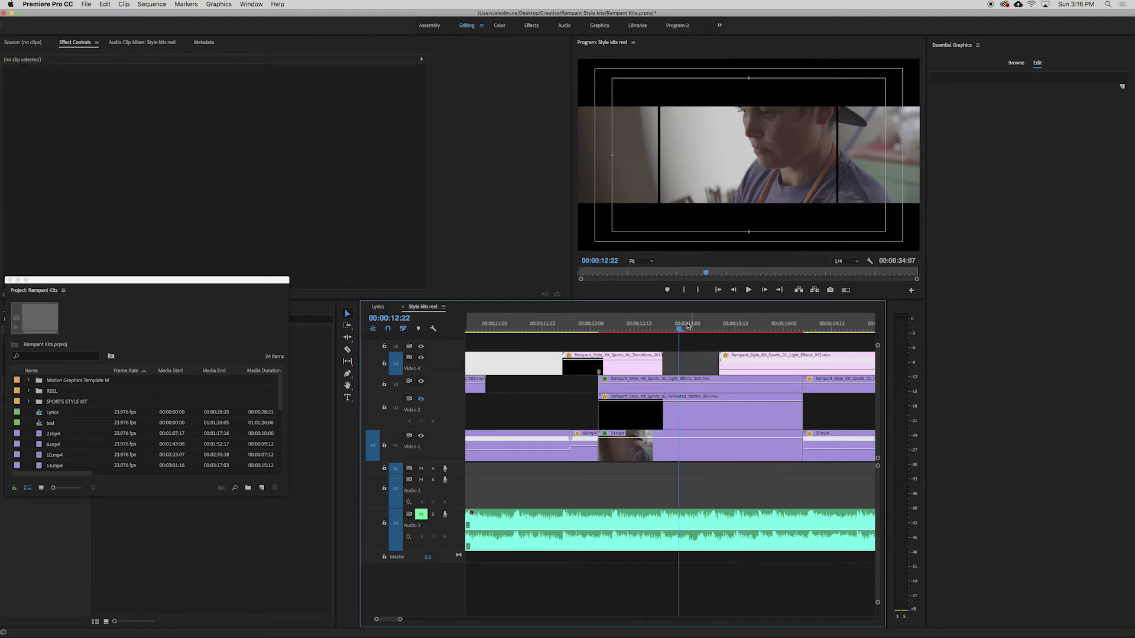
{"action": "left_click", "coordinate": [622, 344]}
{"action": "mouse_move", "coordinate": [638, 327]}
{"action": "left_mouse_down"}
{"action": "mouse_move", "coordinate": [611, 329]}
{"action": "mouse_move", "coordinate": [630, 328]}
{"action": "left_mouse_up"}
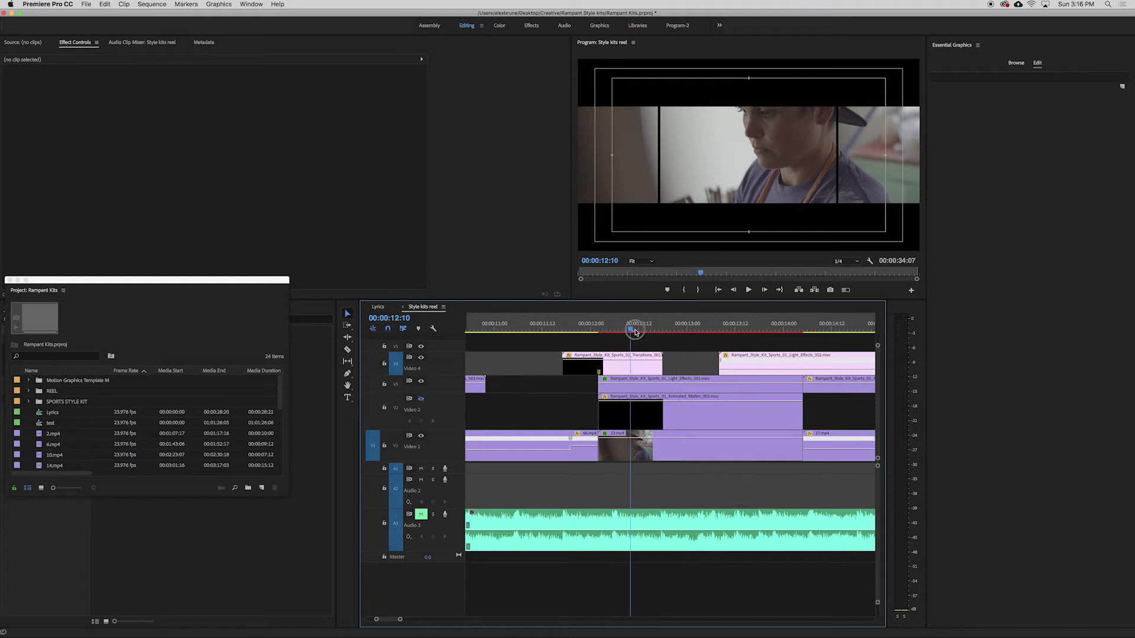
Select Light_Effects_001 on V3 and play a short preview of the overlay
{"action": "left_click", "coordinate": [630, 390]}
{"action": "key", "text": "space"}
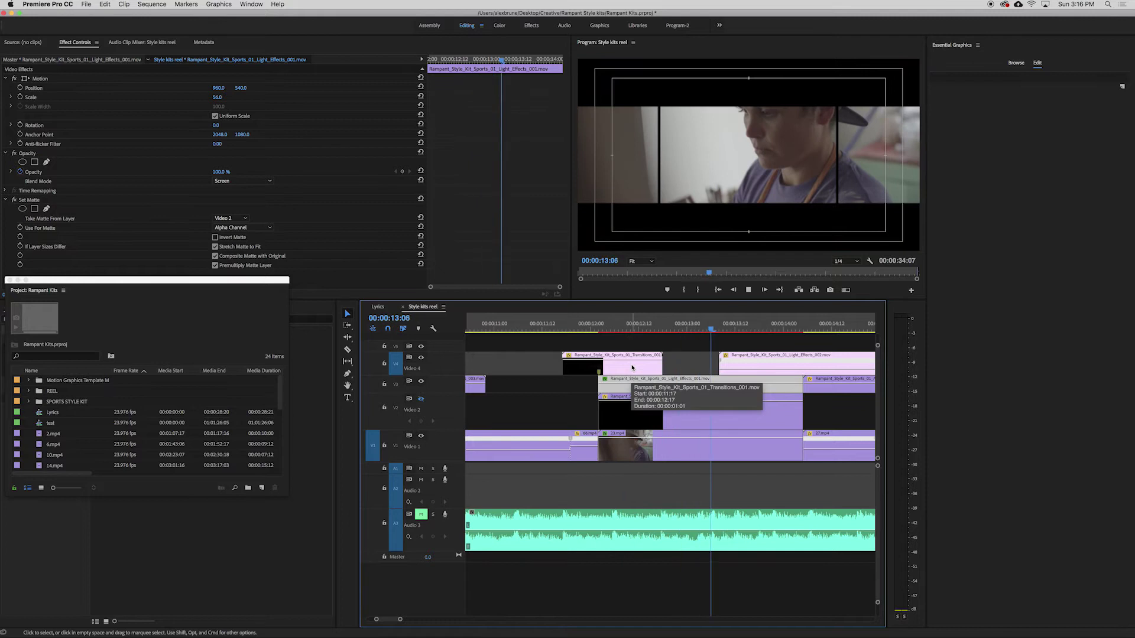
{"action": "key", "text": "space"}
{"action": "left_click_drag", "start_coordinate": [650, 329], "coordinate": [661, 331]}
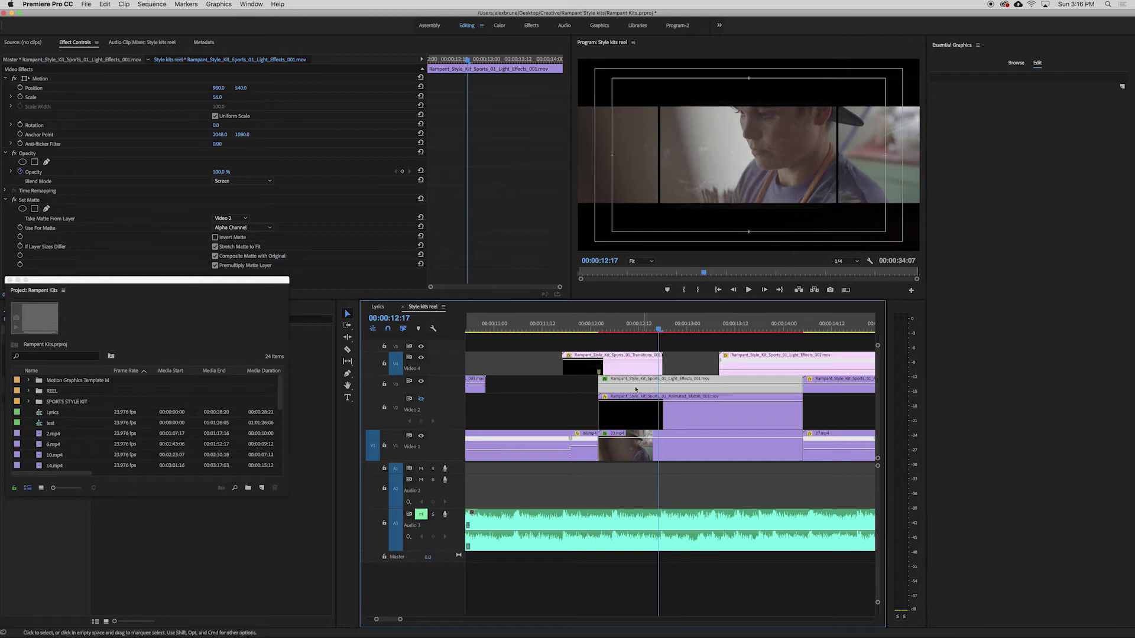
Toggle Set Matte on the light clip, return to 13:15, then jump ahead to the bright flare
{"action": "left_click", "coordinate": [16, 200]}
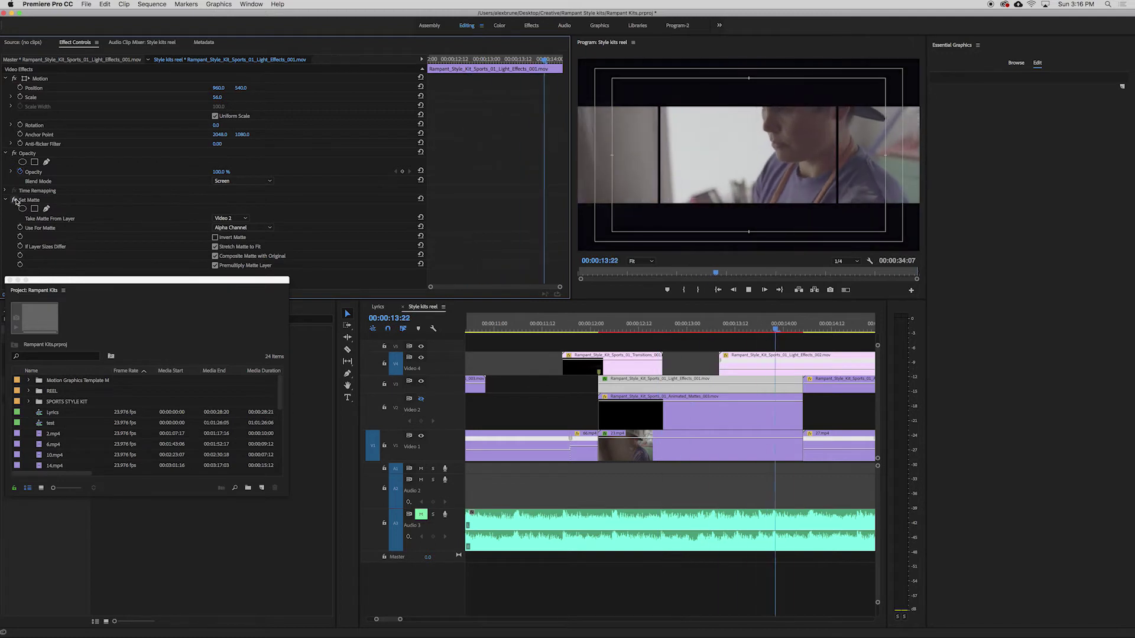
{"action": "left_click_drag", "start_coordinate": [788, 325], "coordinate": [747, 325]}
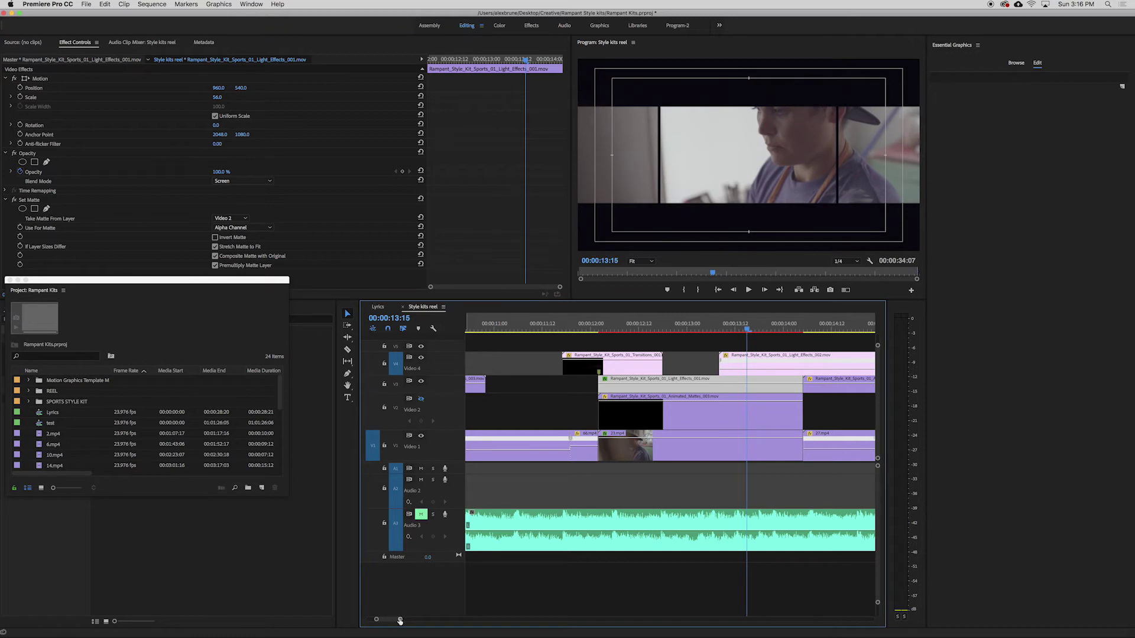
{"action": "left_click_drag", "start_coordinate": [400, 621], "coordinate": [424, 620]}
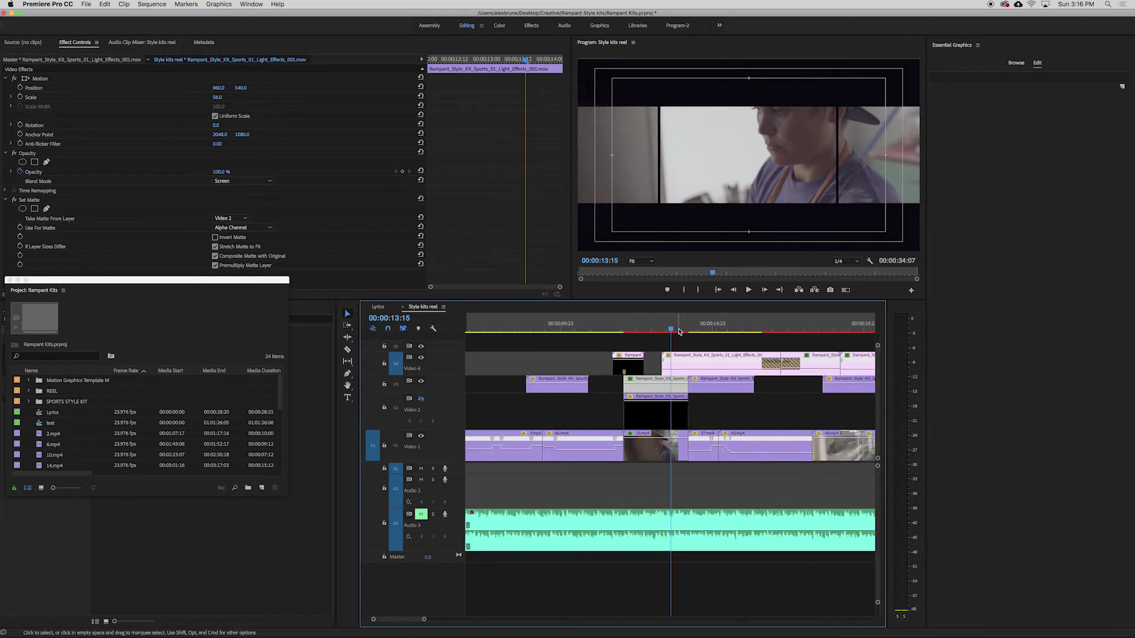
{"action": "left_click_drag", "start_coordinate": [679, 331], "coordinate": [713, 331]}
Select Animated_Elements_003, hide the Video 4 light leaks and go back to 14:12
{"action": "left_click", "coordinate": [723, 388]}
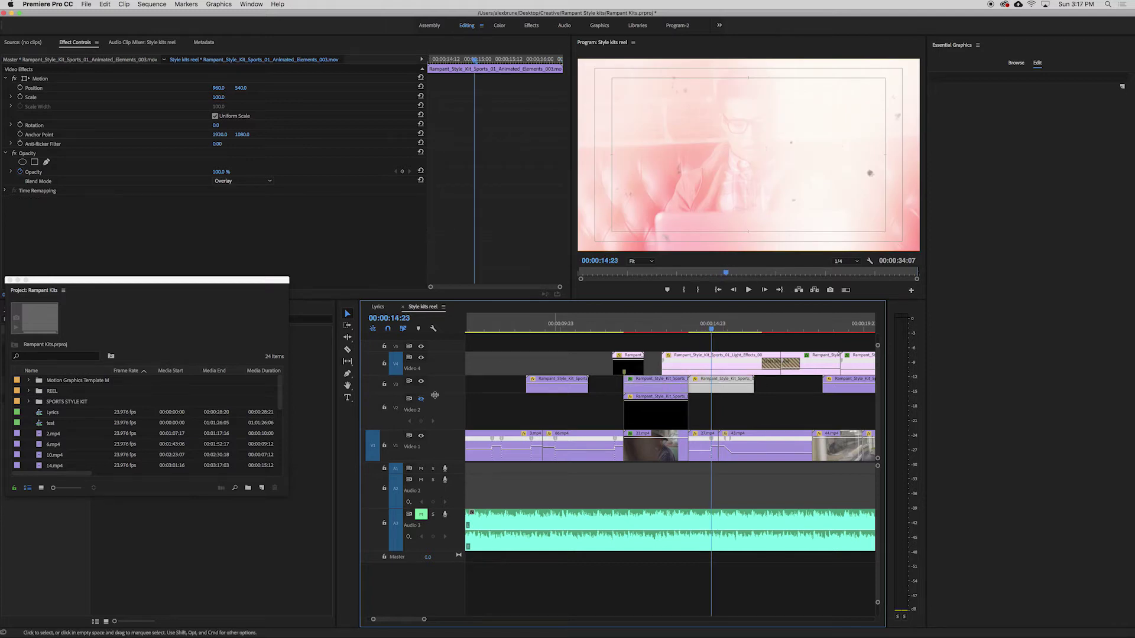
{"action": "left_click", "coordinate": [422, 382]}
{"action": "left_click", "coordinate": [421, 357]}
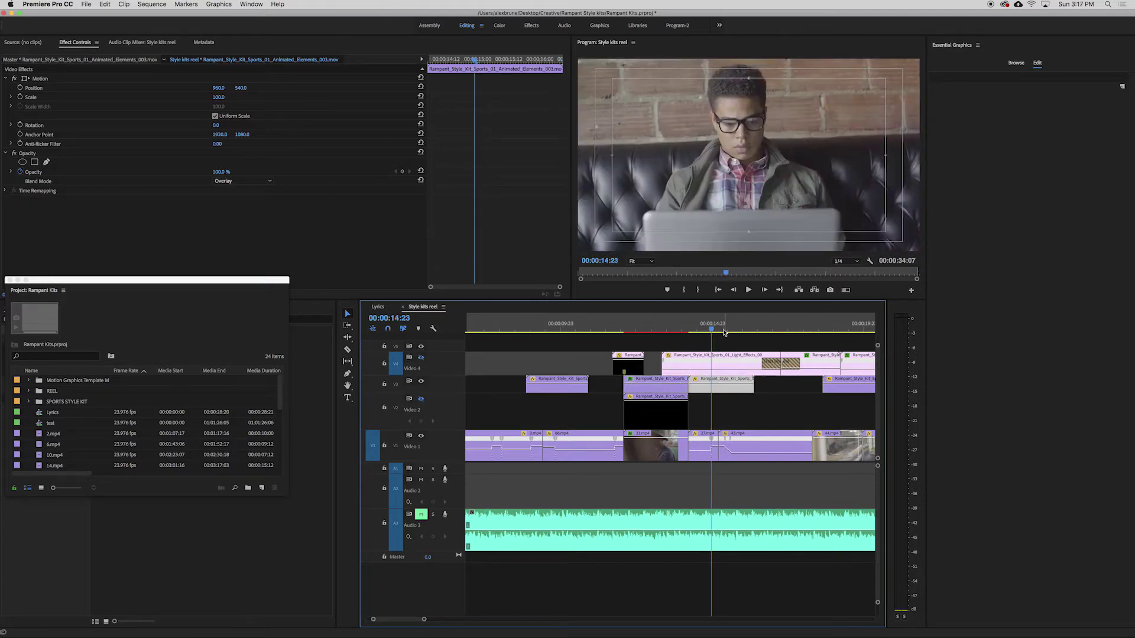
{"action": "mouse_move", "coordinate": [715, 330]}
{"action": "left_mouse_down"}
{"action": "mouse_move", "coordinate": [697, 333]}
{"action": "mouse_move", "coordinate": [722, 331]}
{"action": "mouse_move", "coordinate": [706, 341]}
{"action": "left_mouse_up"}
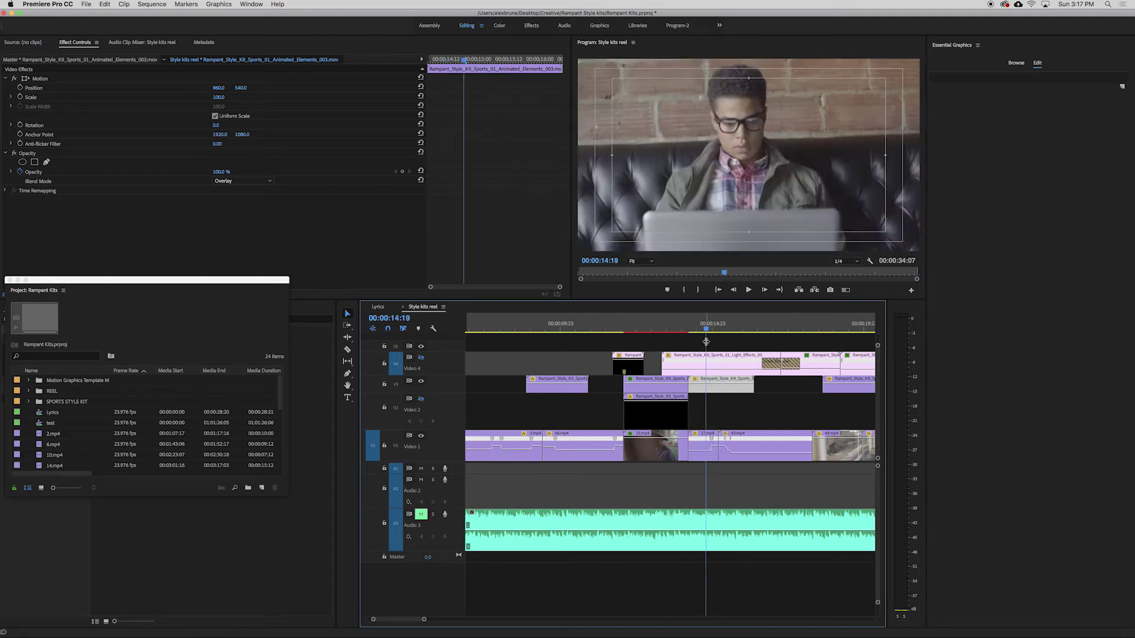
Try the light streak's blend mode as Normal, then Screen, and settle on Overlay
{"action": "left_click", "coordinate": [233, 183]}
{"action": "left_click", "coordinate": [229, 188]}
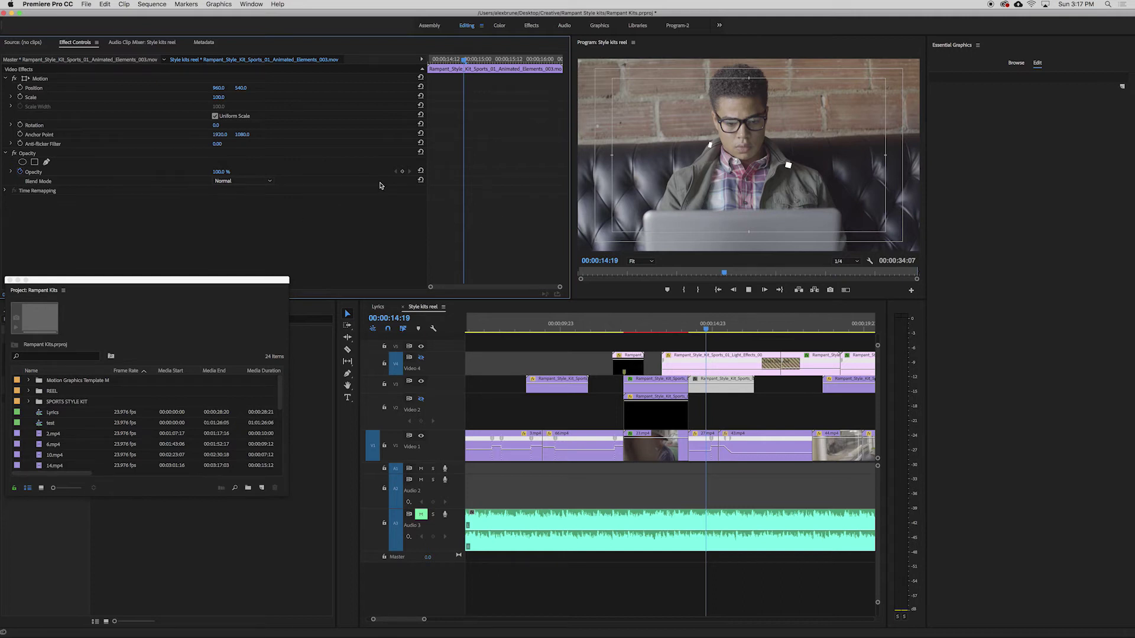
{"action": "key", "text": "space"}
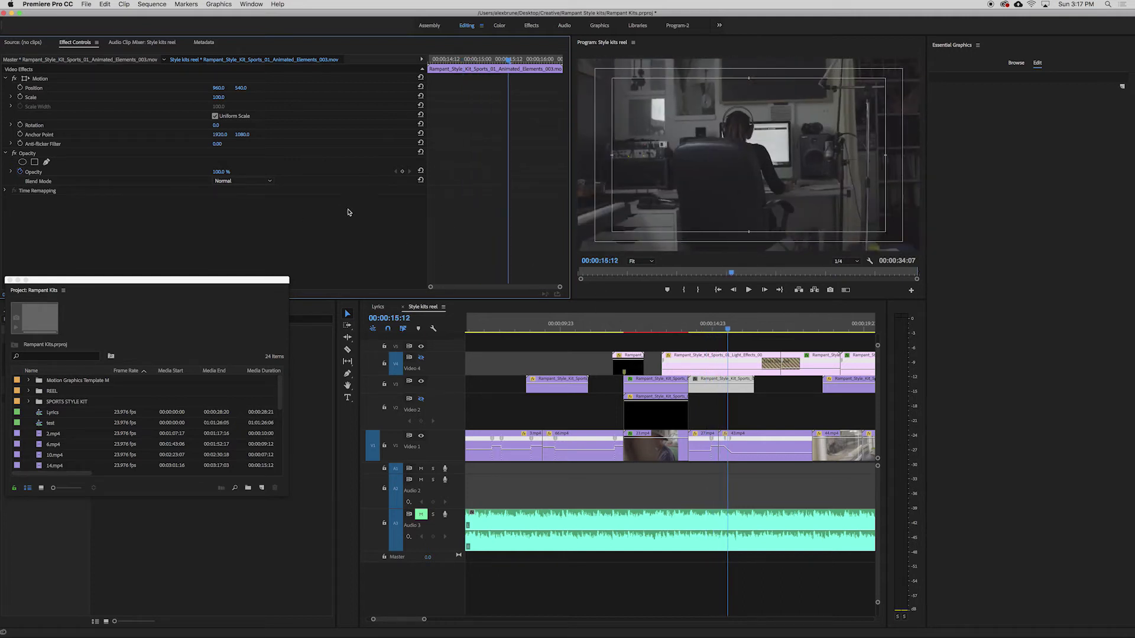
{"action": "left_click", "coordinate": [244, 180]}
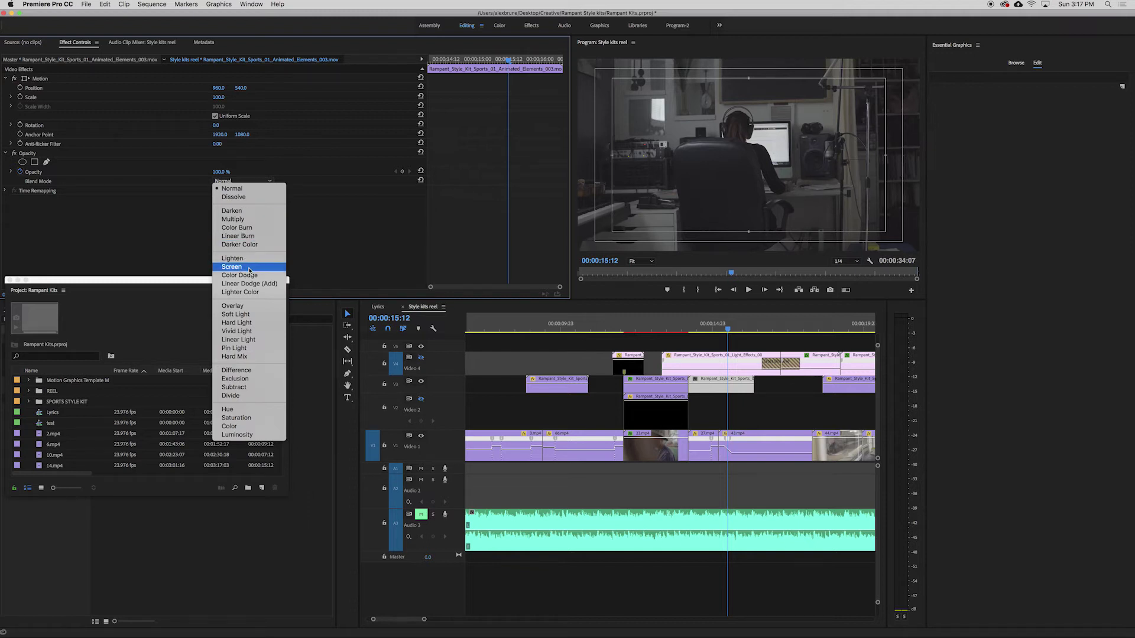
{"action": "left_click", "coordinate": [249, 270]}
{"action": "left_click_drag", "start_coordinate": [715, 326], "coordinate": [693, 328]}
{"action": "left_click", "coordinate": [246, 181]}
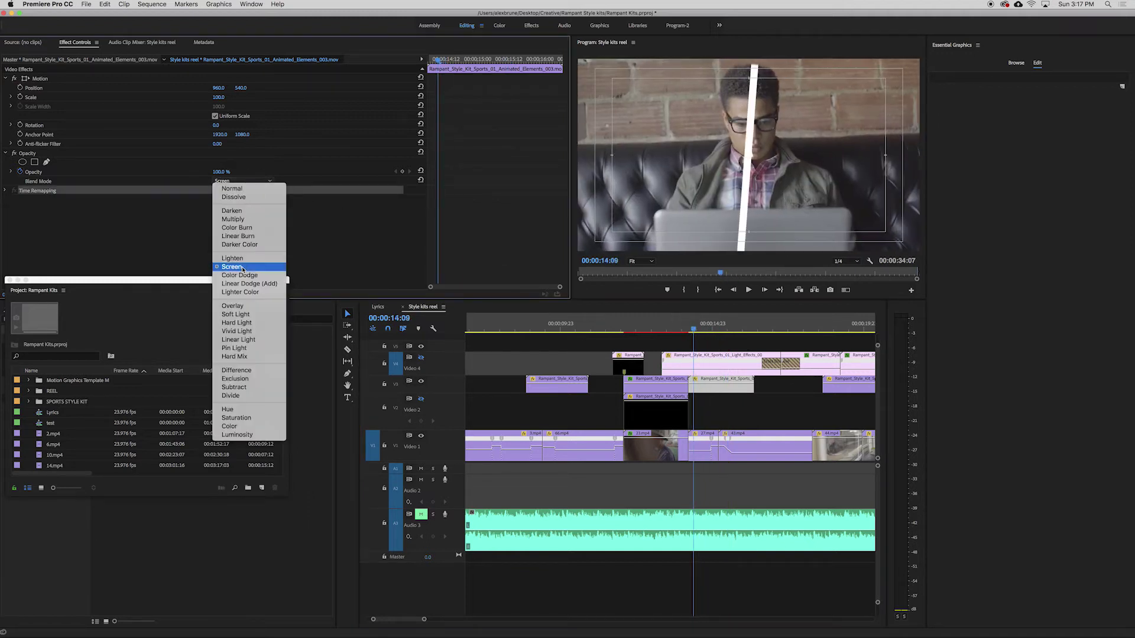
{"action": "left_click", "coordinate": [239, 306]}
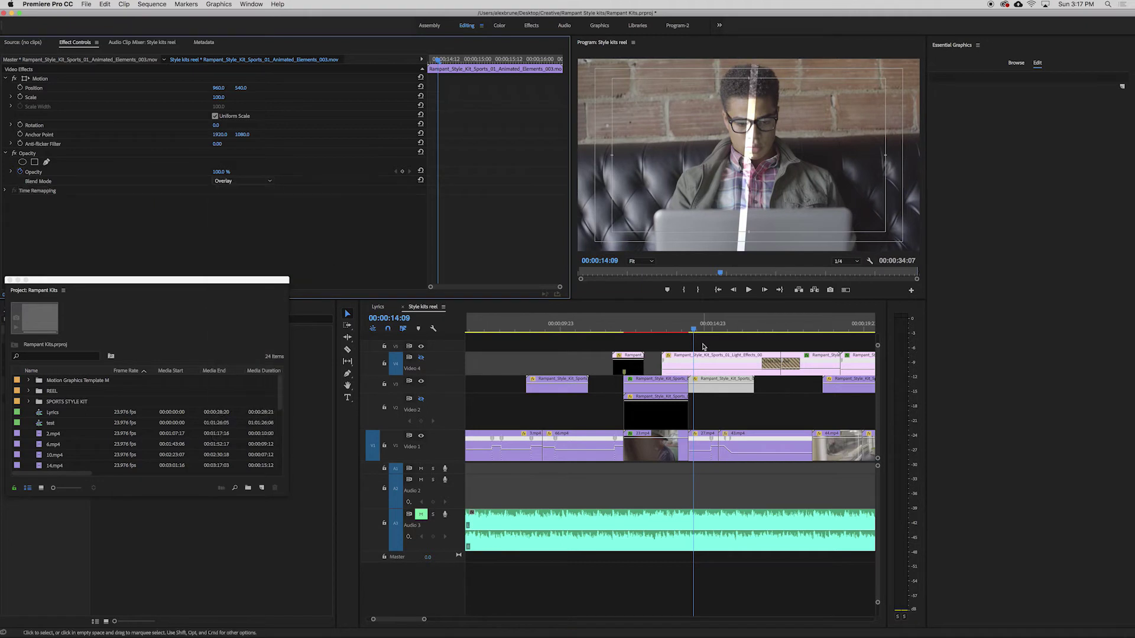
{"action": "mouse_move", "coordinate": [695, 329]}
{"action": "left_mouse_down"}
{"action": "mouse_move", "coordinate": [730, 329]}
{"action": "mouse_move", "coordinate": [697, 332]}
{"action": "left_mouse_up"}
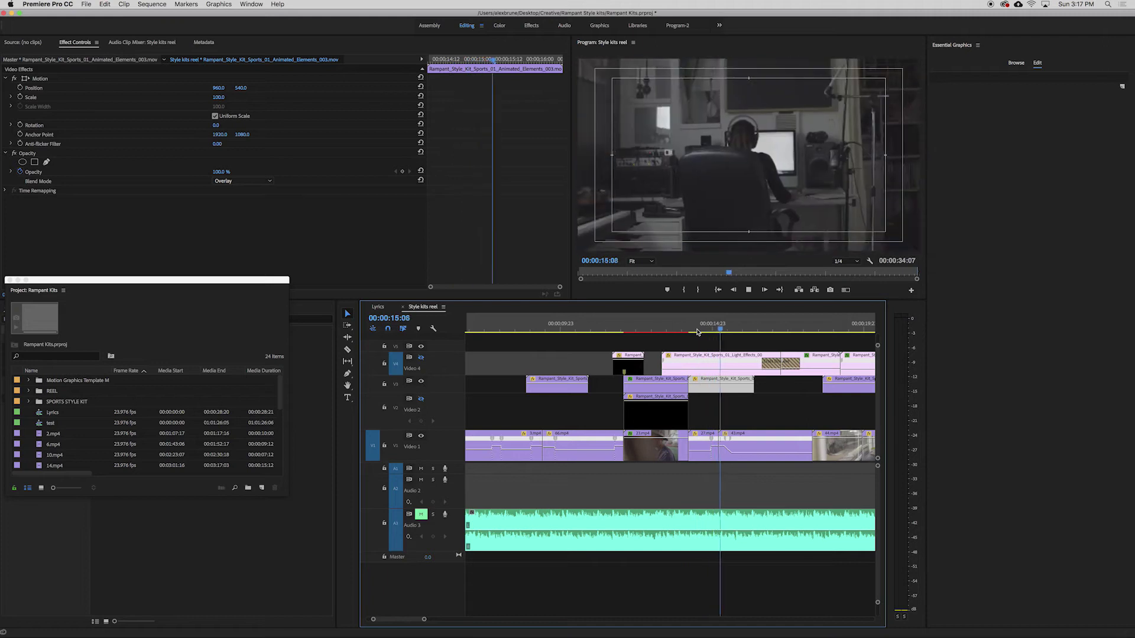
Show the Video 4 light leaks again and play the sequence
{"action": "left_click", "coordinate": [421, 357]}
{"action": "key", "text": "space"}
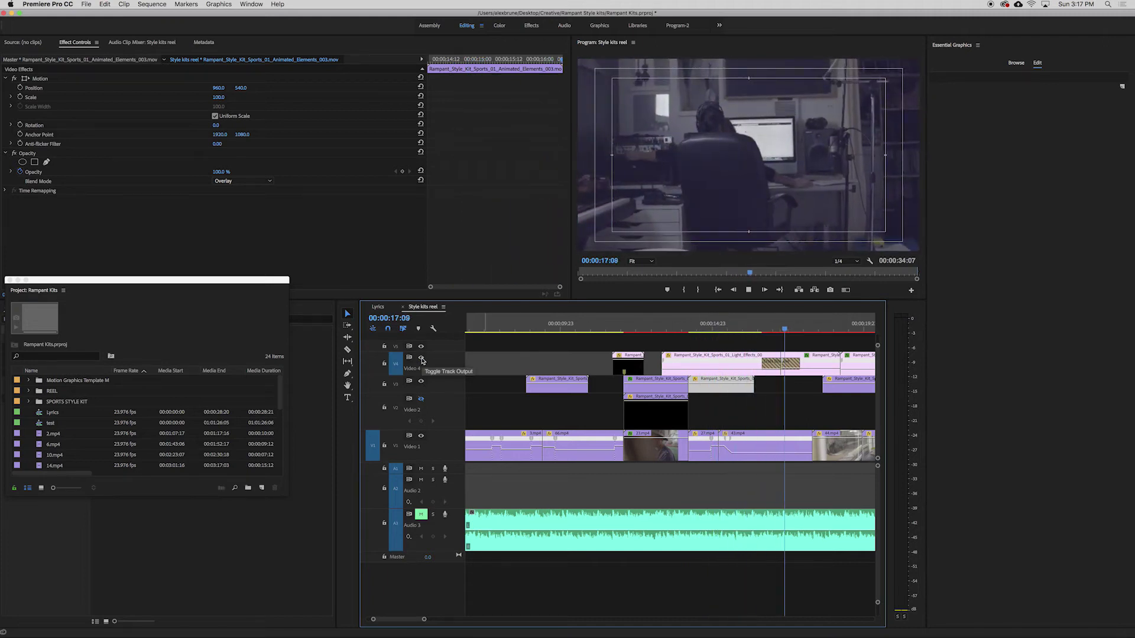
{"action": "key", "text": "space"}
At 18:03, inspect Light_Effects_002's Color Balance: shadow red and green -100, blue 100
{"action": "left_click_drag", "start_coordinate": [805, 331], "coordinate": [807, 330]}
{"action": "scroll", "coordinate": [415, 611], "scroll_direction": "down", "scroll_amount": 5}
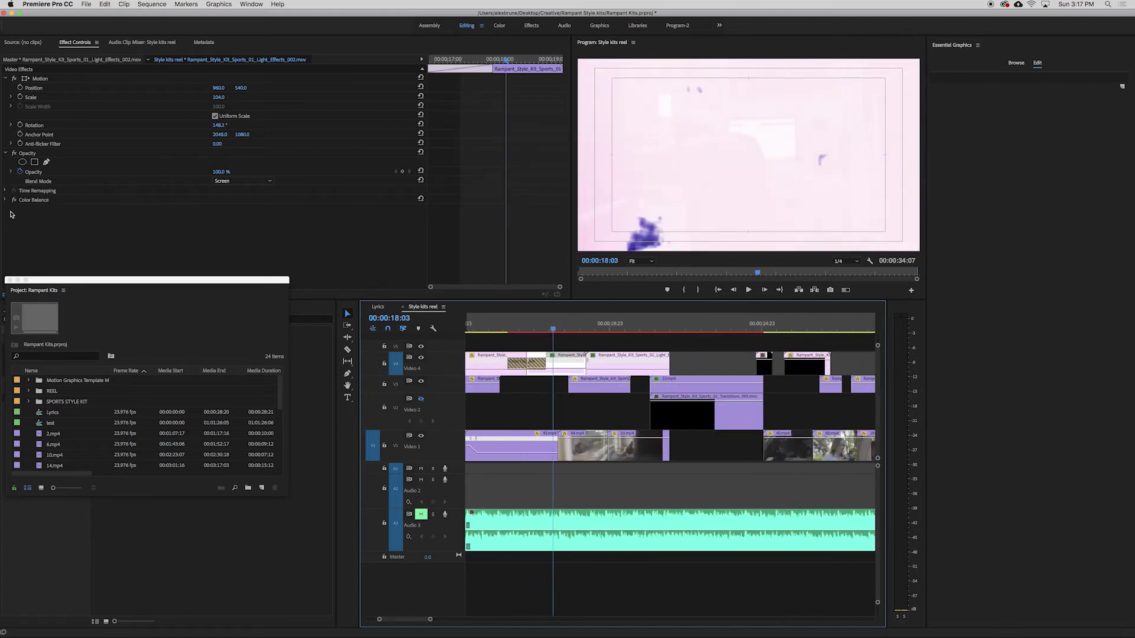
{"action": "left_click", "coordinate": [6, 201]}
{"action": "scroll", "coordinate": [118, 269], "scroll_direction": "down", "scroll_amount": 2}
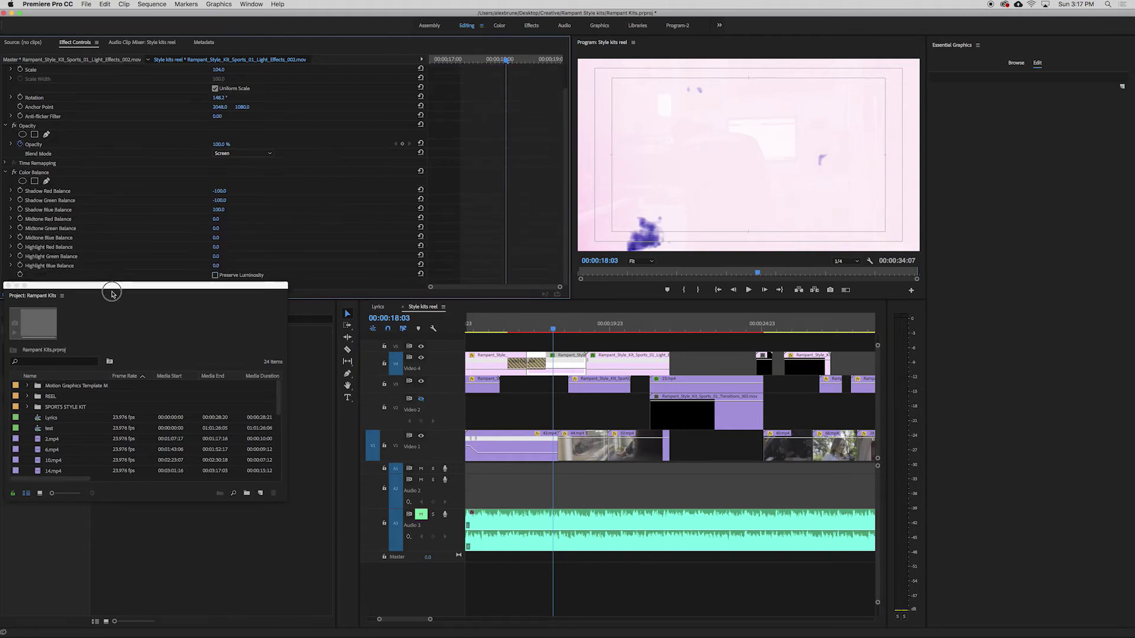
{"action": "left_click", "coordinate": [72, 192]}
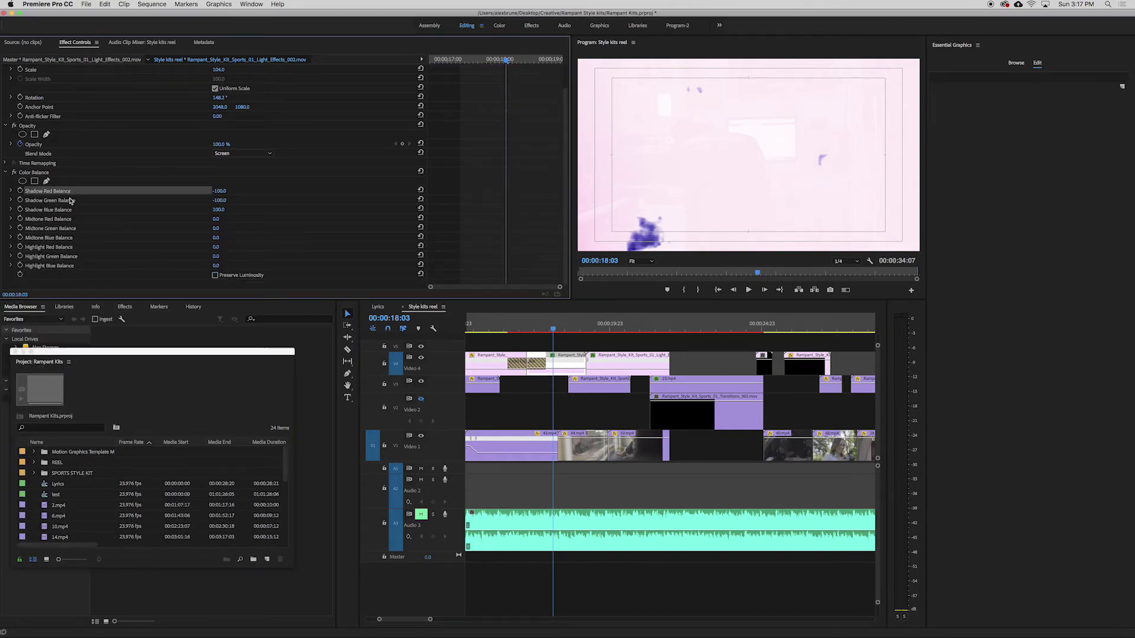
{"action": "left_click", "coordinate": [65, 211]}
{"action": "left_click", "coordinate": [65, 192]}
{"action": "left_click_drag", "start_coordinate": [553, 330], "coordinate": [493, 337]}
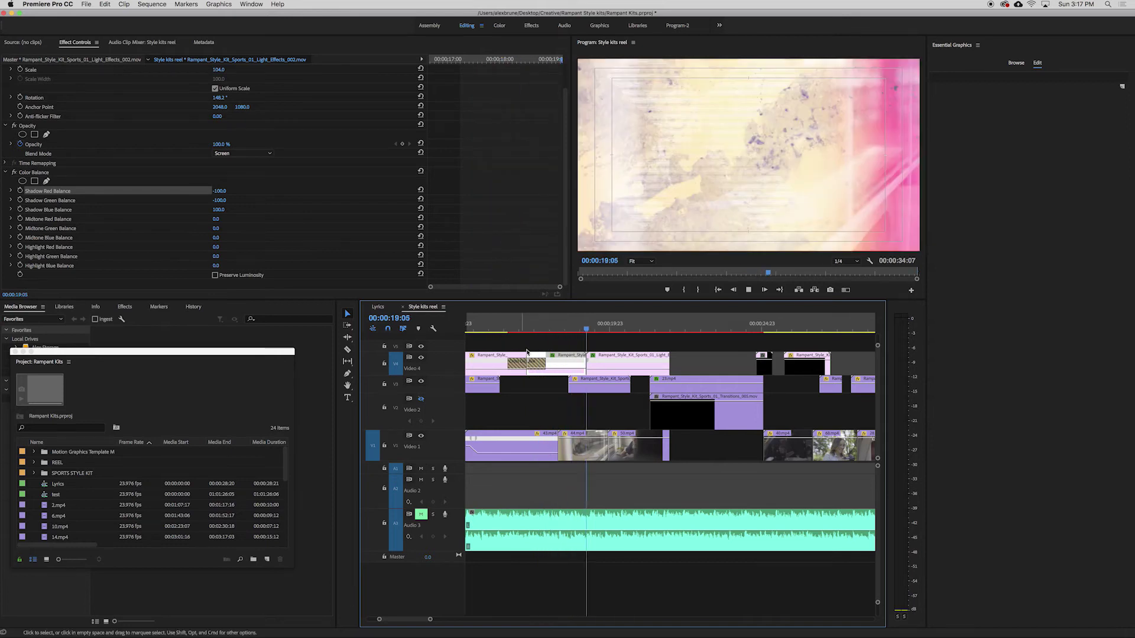
Select Animated_Elements_004, hide Video 4, and play from 19:03
{"action": "left_click", "coordinate": [609, 394]}
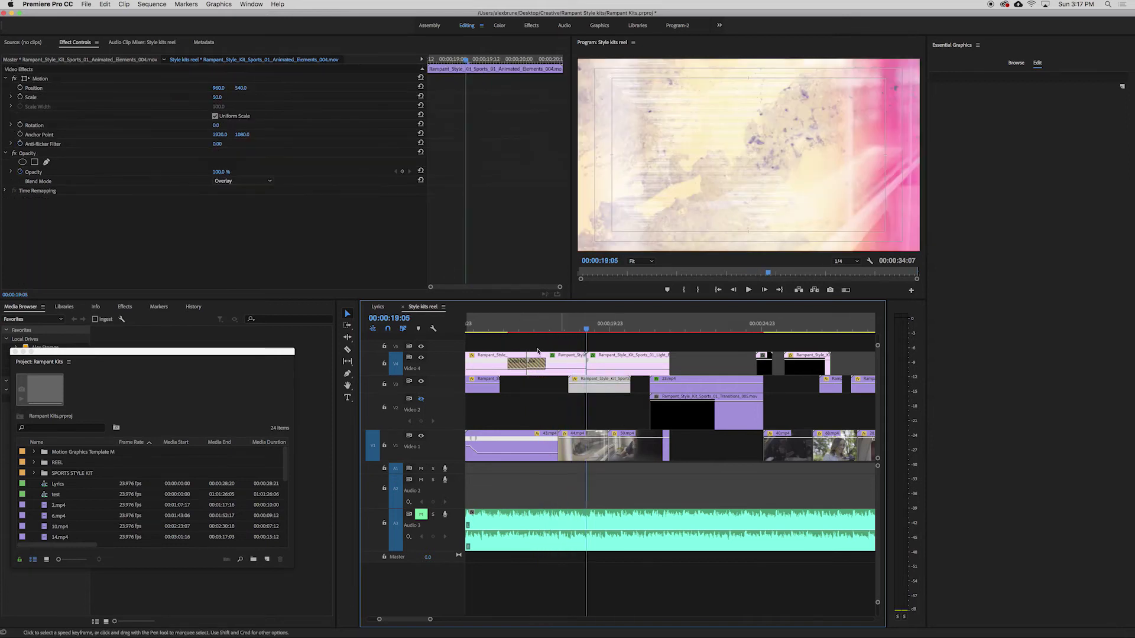
{"action": "left_click", "coordinate": [421, 359]}
{"action": "left_click_drag", "start_coordinate": [587, 330], "coordinate": [611, 331]}
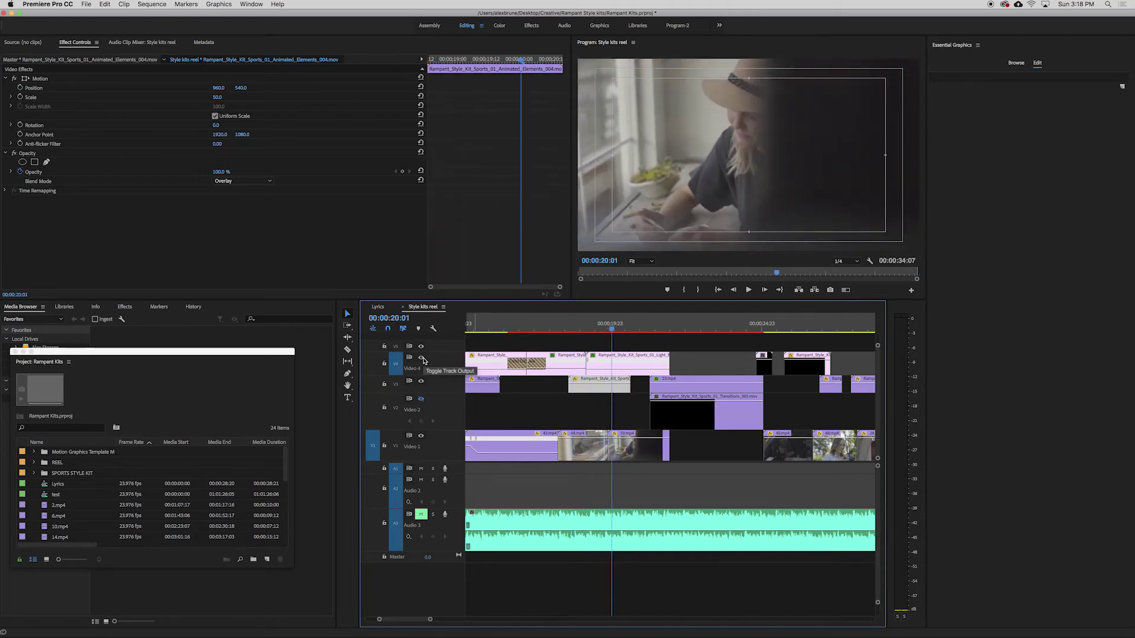
{"action": "key", "text": "space"}
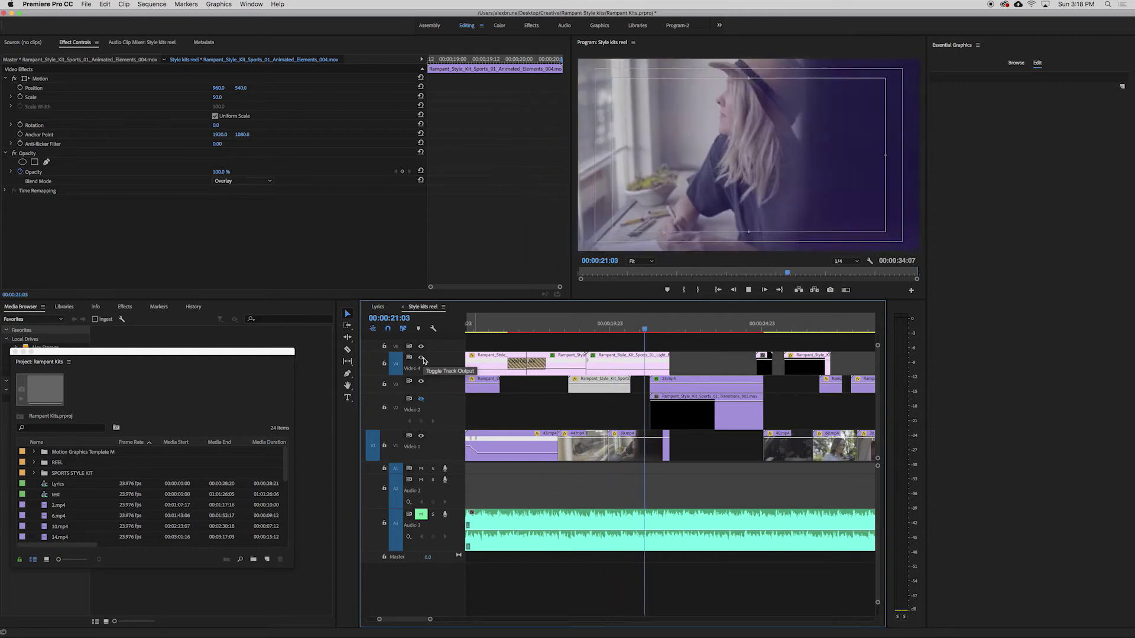
{"action": "key", "text": "space"}
Deselect the clip, move back to 21:17 and toggle the Video 4 light leaks
{"action": "left_click", "coordinate": [702, 349]}
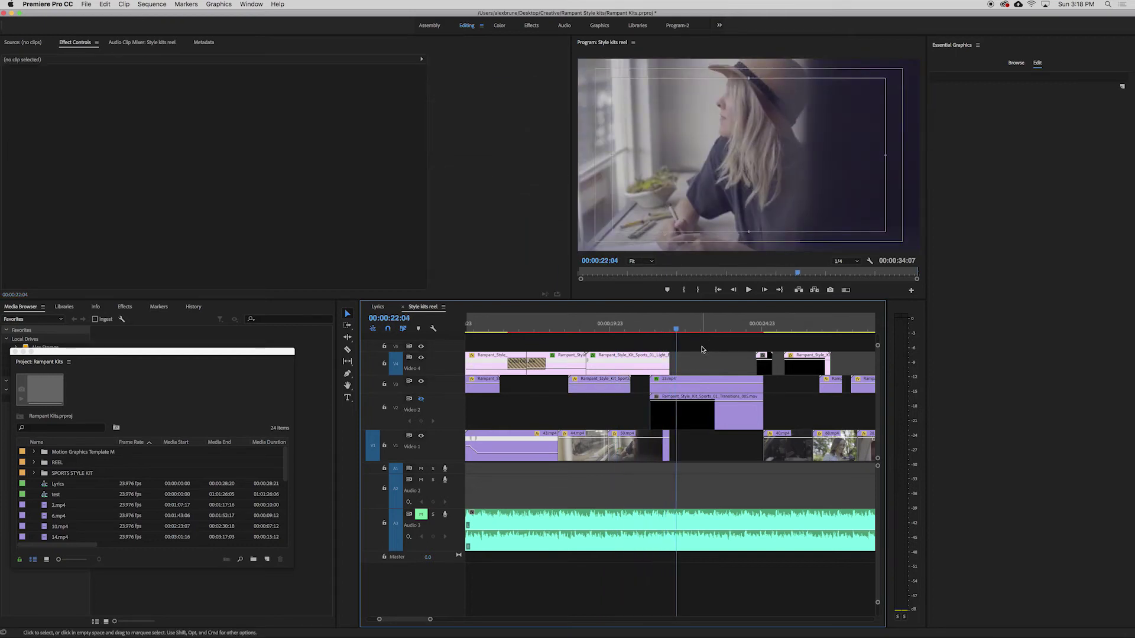
{"action": "mouse_move", "coordinate": [674, 331]}
{"action": "left_mouse_down"}
{"action": "mouse_move", "coordinate": [649, 331]}
{"action": "mouse_move", "coordinate": [661, 331]}
{"action": "left_mouse_up"}
{"action": "left_click", "coordinate": [421, 357]}
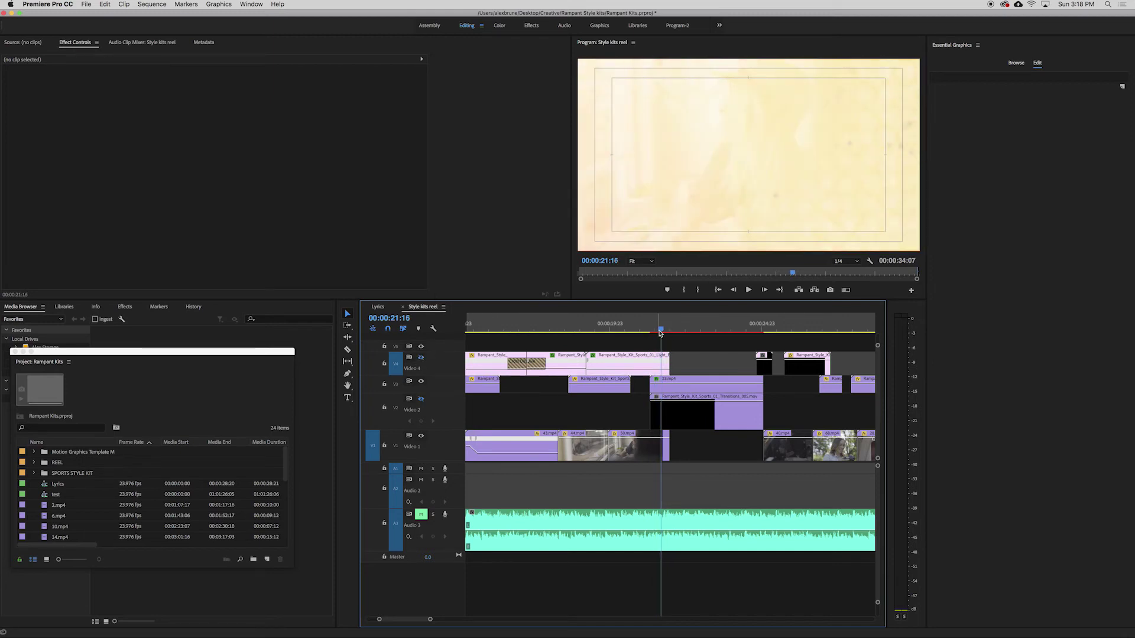
Select Transitions_005 on V2 and turn the V3 and V4 track outputs back on
{"action": "mouse_move", "coordinate": [670, 333]}
{"action": "left_mouse_down"}
{"action": "mouse_move", "coordinate": [695, 332]}
{"action": "mouse_move", "coordinate": [657, 343]}
{"action": "mouse_move", "coordinate": [686, 344]}
{"action": "left_mouse_up"}
{"action": "left_click", "coordinate": [422, 382]}
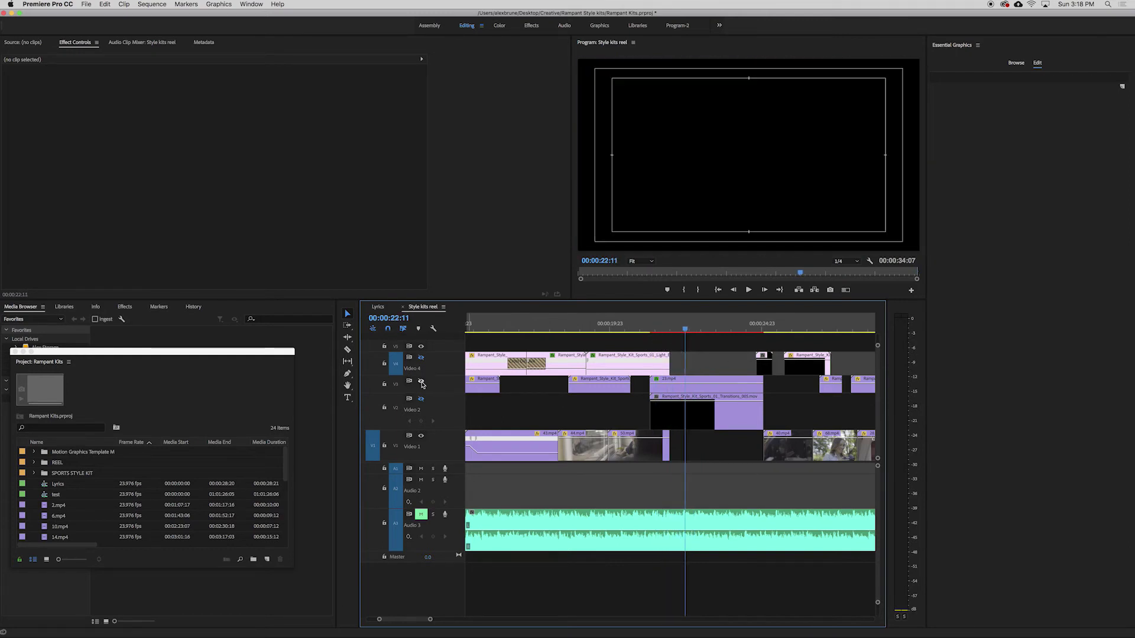
{"action": "left_click", "coordinate": [654, 407]}
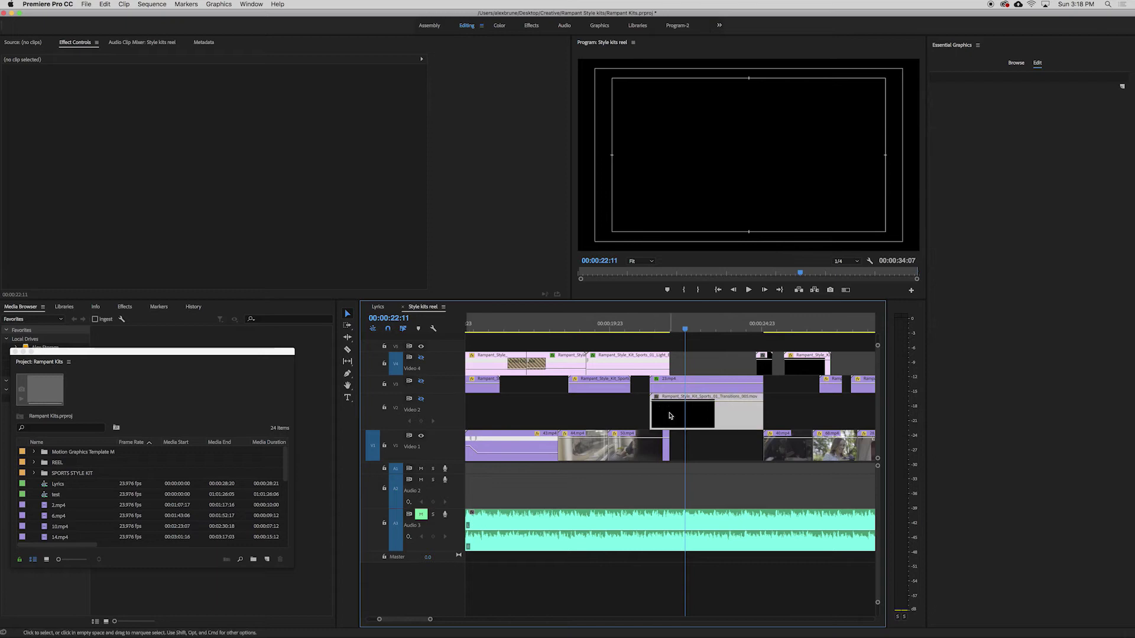
{"action": "mouse_move", "coordinate": [686, 329]}
{"action": "left_mouse_down"}
{"action": "mouse_move", "coordinate": [655, 333]}
{"action": "mouse_move", "coordinate": [683, 330]}
{"action": "left_mouse_up"}
{"action": "left_click", "coordinate": [421, 382]}
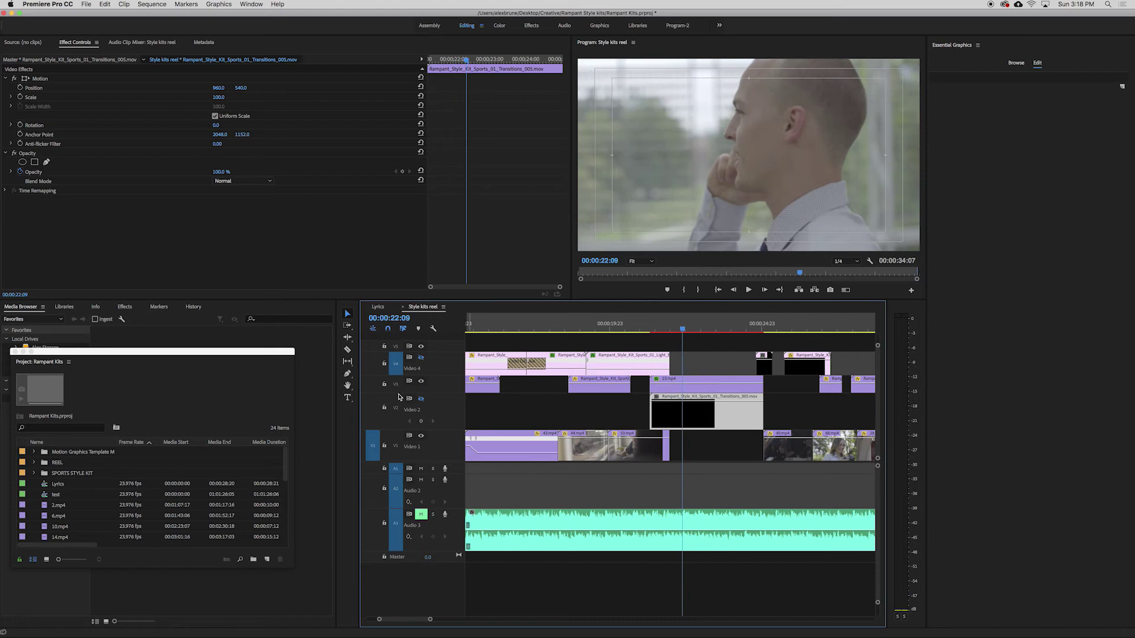
{"action": "left_click", "coordinate": [420, 357]}
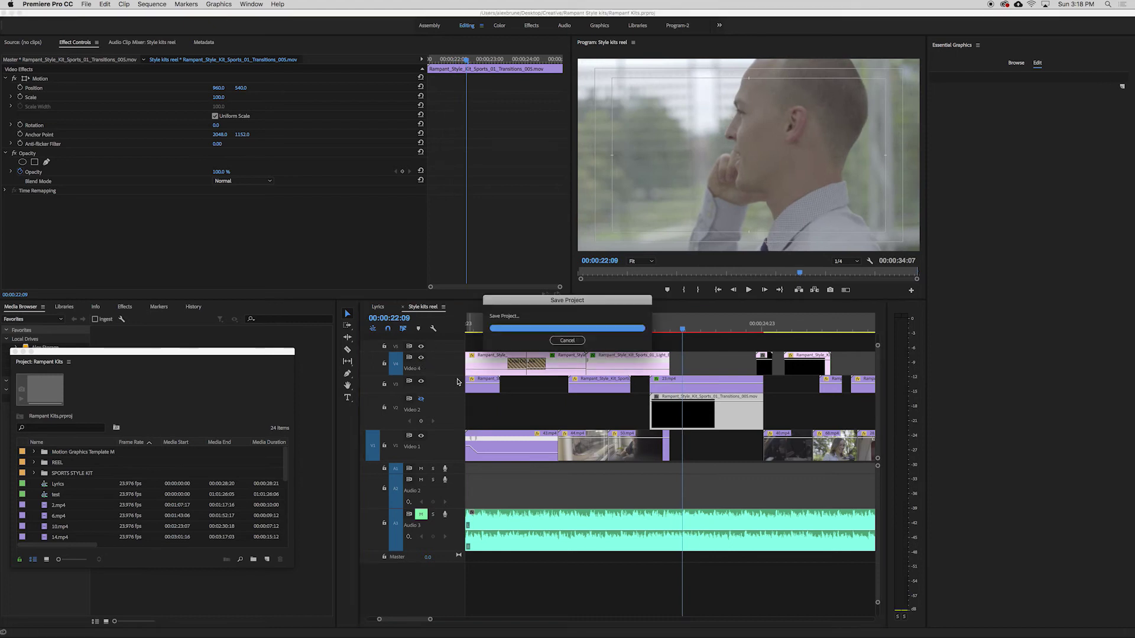
Play from 22:09, scrub back to 22:10 and save the project
{"action": "key", "text": "space"}
{"action": "left_click", "coordinate": [700, 473]}
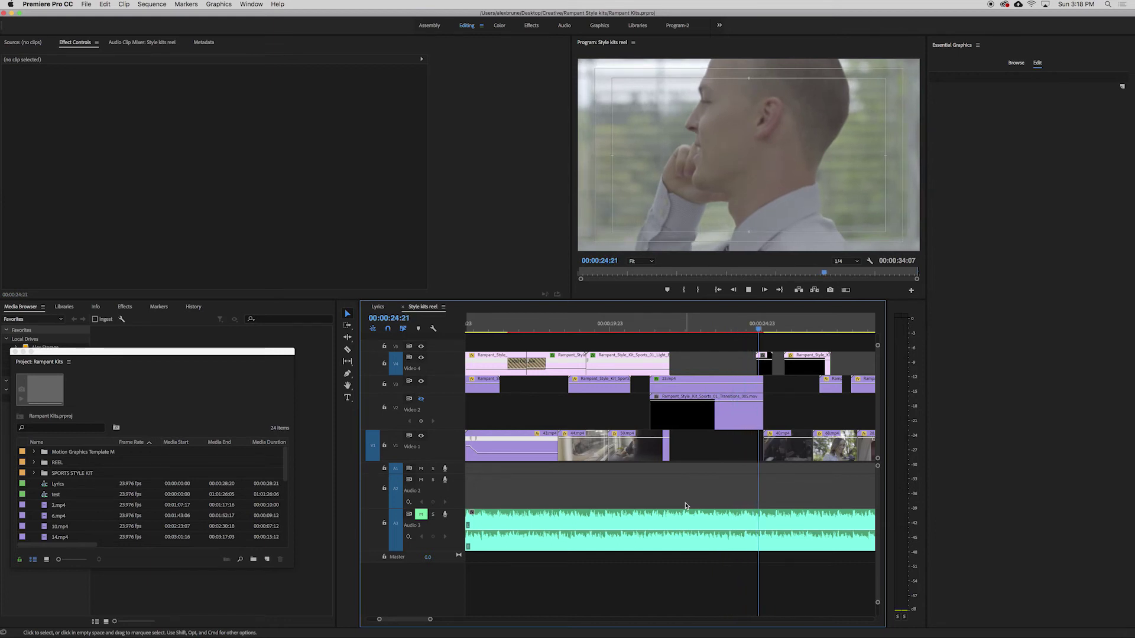
{"action": "left_click_drag", "start_coordinate": [749, 326], "coordinate": [713, 344]}
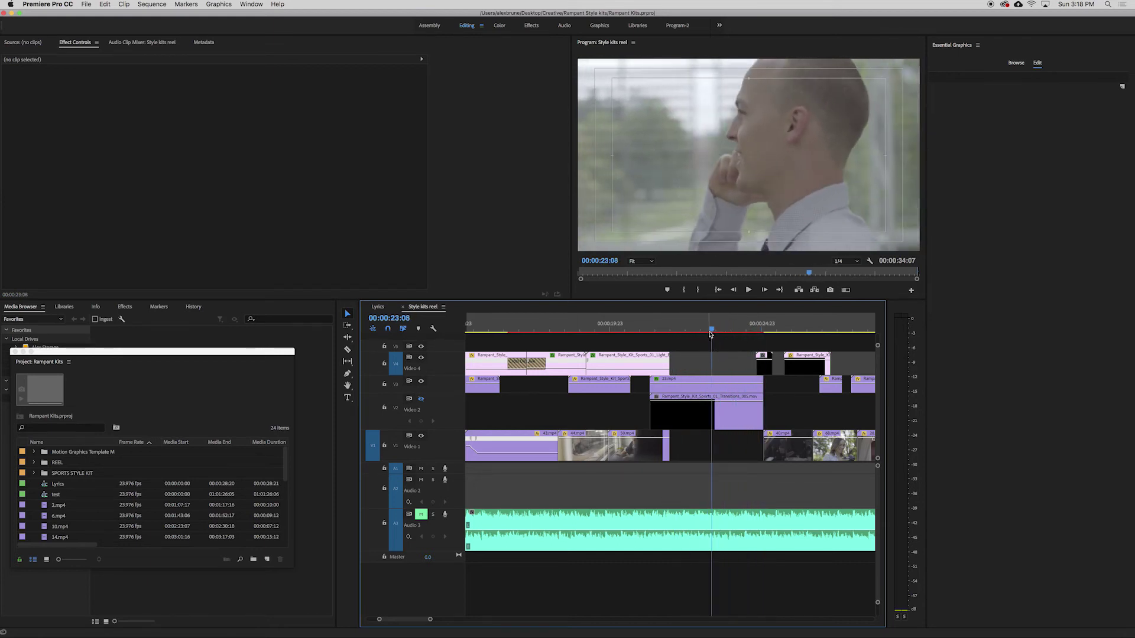
{"action": "left_click_drag", "start_coordinate": [710, 334], "coordinate": [683, 331]}
{"action": "key", "text": "super+s"}
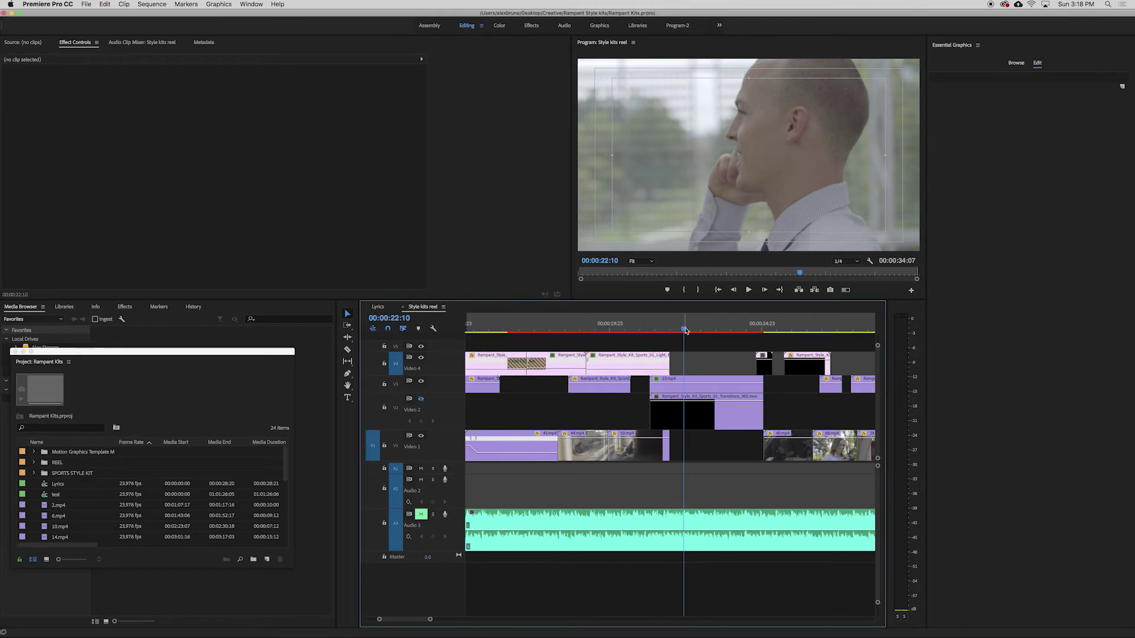
Scrub through the Transitions_005 passage to 25:03 and play on to 26:14
{"action": "left_click_drag", "start_coordinate": [686, 331], "coordinate": [755, 332]}
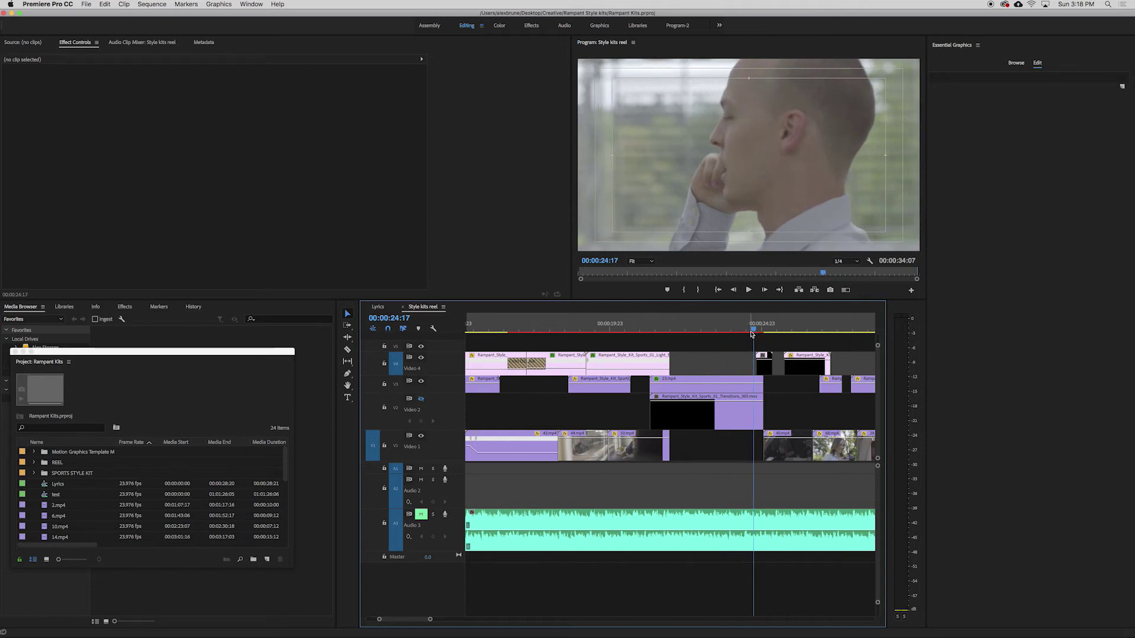
{"action": "left_click_drag", "start_coordinate": [754, 331], "coordinate": [709, 329]}
{"action": "left_click", "coordinate": [682, 395]}
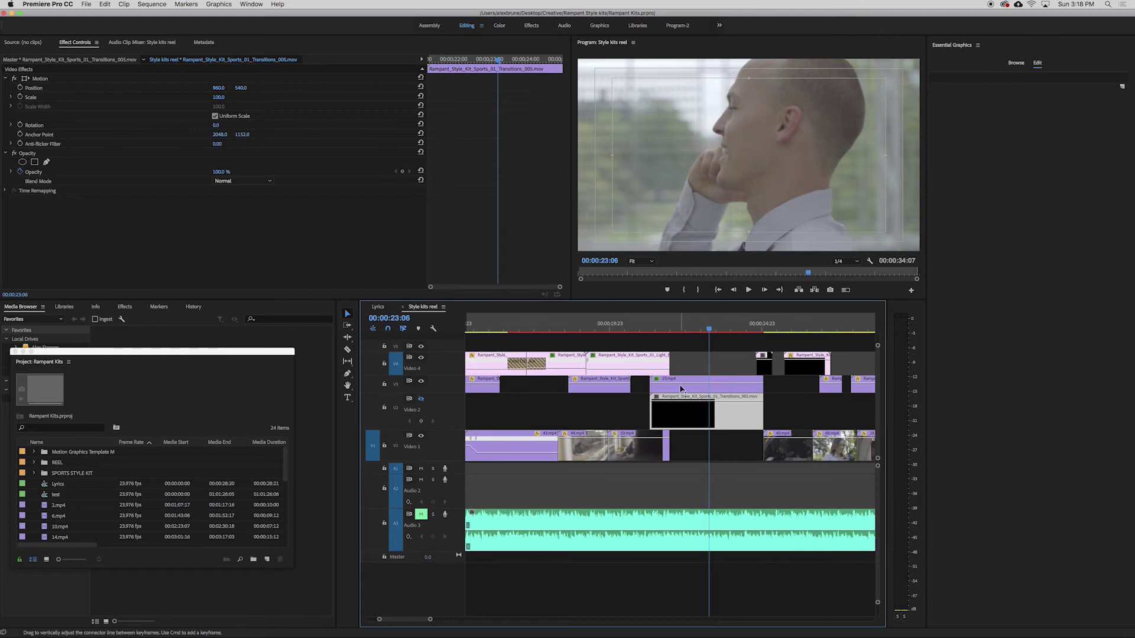
{"action": "mouse_move", "coordinate": [755, 330]}
{"action": "left_mouse_down"}
{"action": "mouse_move", "coordinate": [767, 329]}
{"action": "mouse_move", "coordinate": [757, 329]}
{"action": "left_mouse_up"}
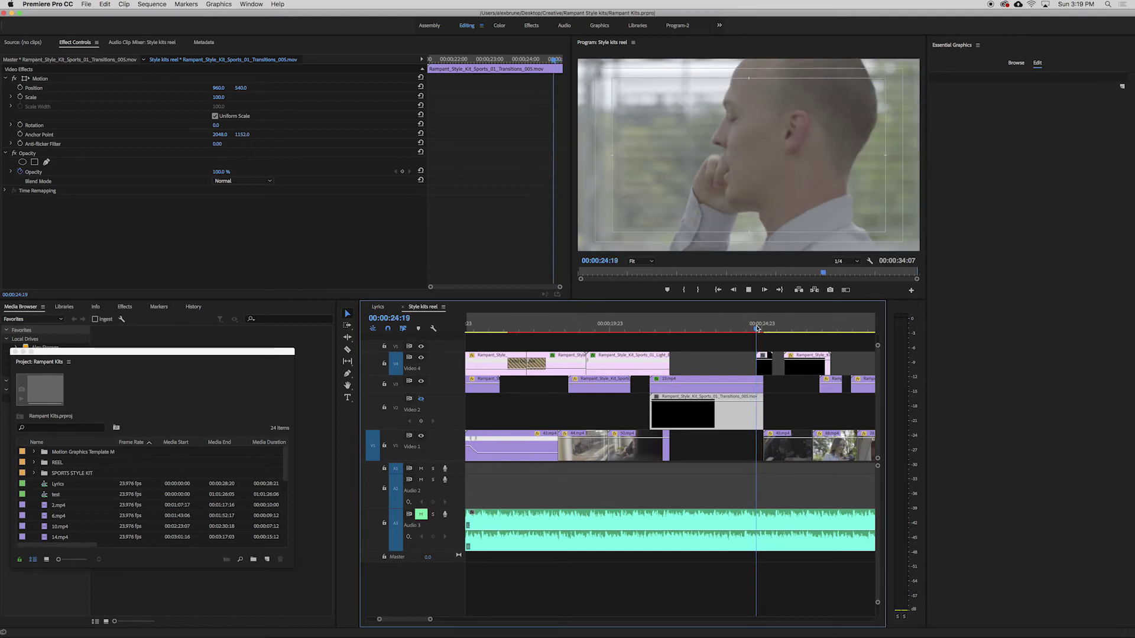
{"action": "key", "text": "space"}
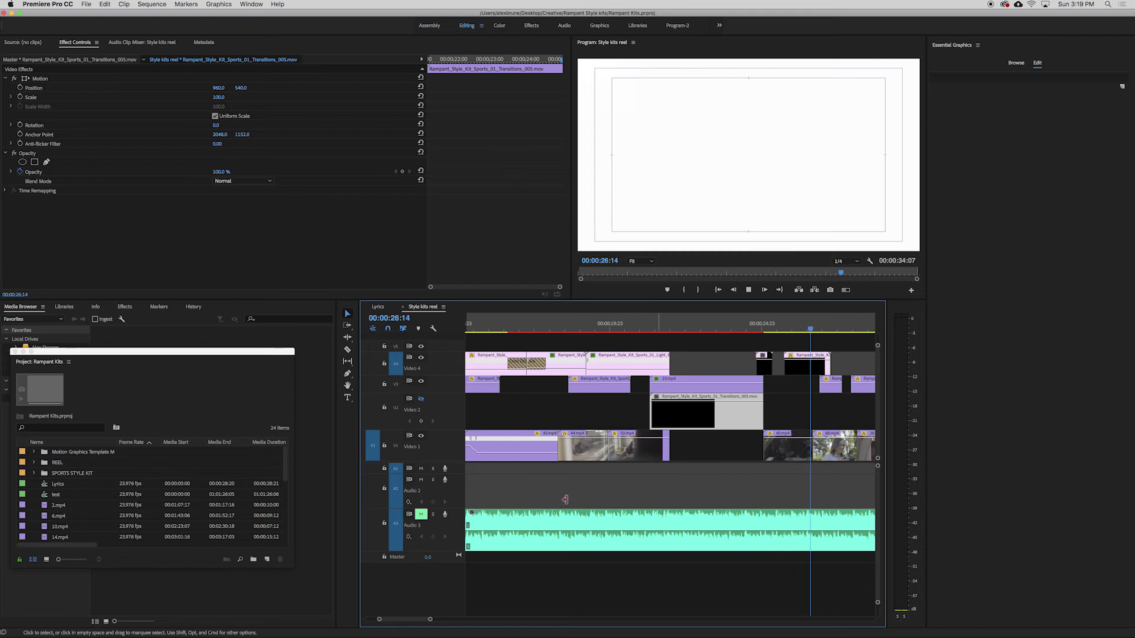
{"action": "mouse_move", "coordinate": [419, 620]}
{"action": "left_mouse_down"}
{"action": "mouse_move", "coordinate": [435, 621]}
{"action": "mouse_move", "coordinate": [425, 620]}
{"action": "left_mouse_up"}
Preview the frames from 26:14 to 27:18
{"action": "left_click_drag", "start_coordinate": [527, 325], "coordinate": [546, 331]}
{"action": "key", "text": "space"}
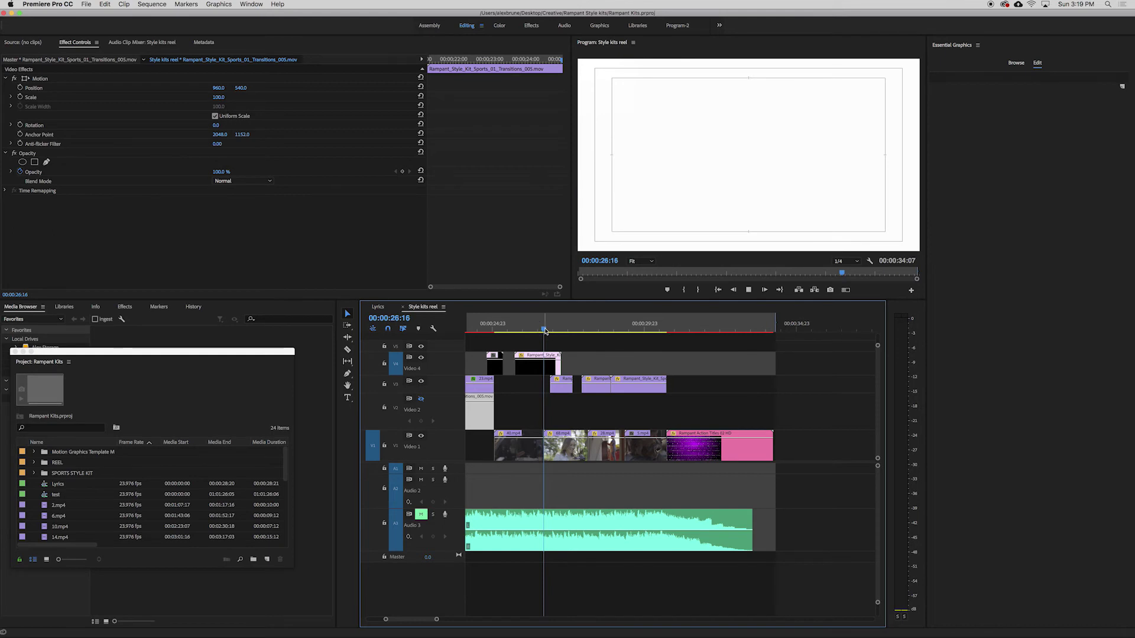
{"action": "key", "text": "space"}
Set Animated_Elements_002's Scale to 50 to compare, then restore it to 100
{"action": "left_click", "coordinate": [564, 391]}
{"action": "left_click_drag", "start_coordinate": [564, 331], "coordinate": [563, 330]}
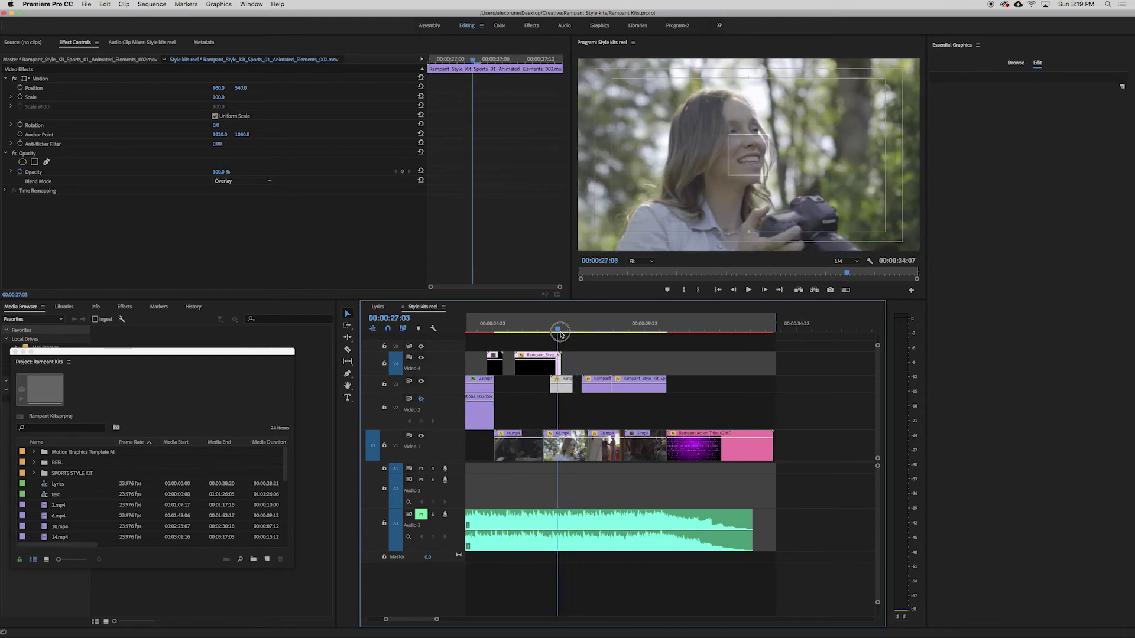
{"action": "left_click", "coordinate": [224, 96]}
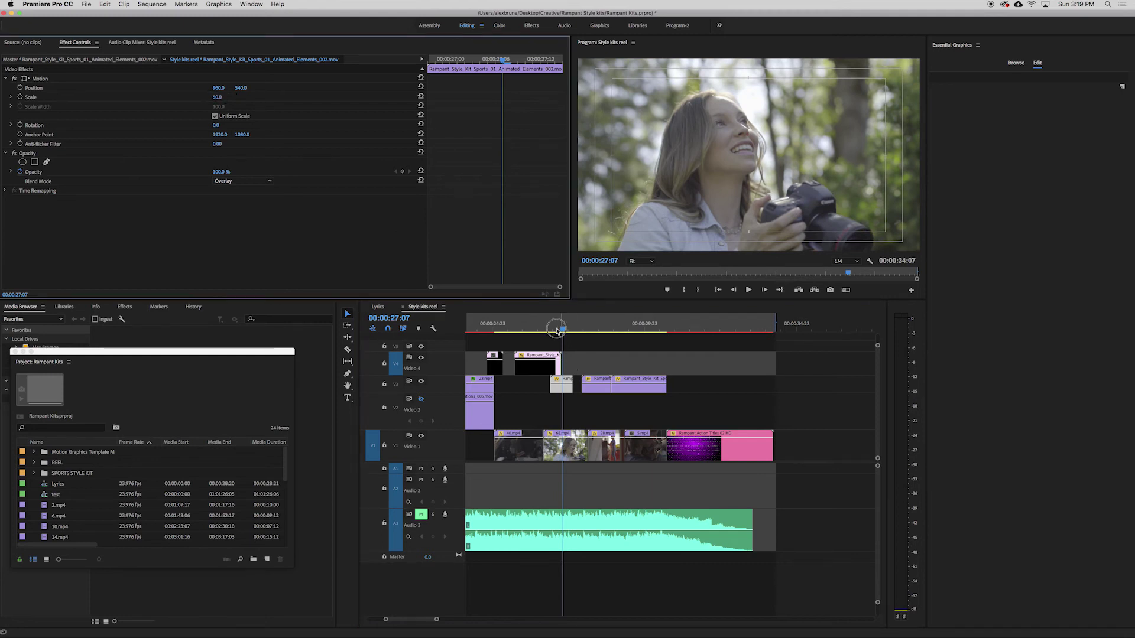
{"action": "left_click", "coordinate": [558, 330]}
{"action": "left_click_drag", "start_coordinate": [560, 333], "coordinate": [557, 332]}
{"action": "left_click", "coordinate": [224, 97]}
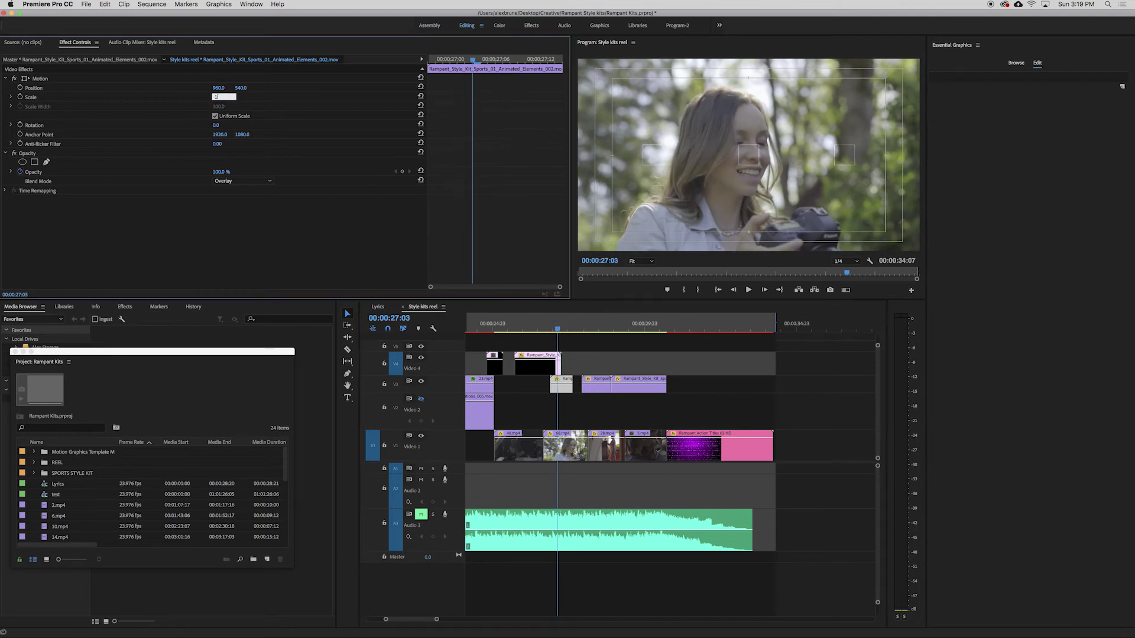
{"action": "key", "text": "Return"}
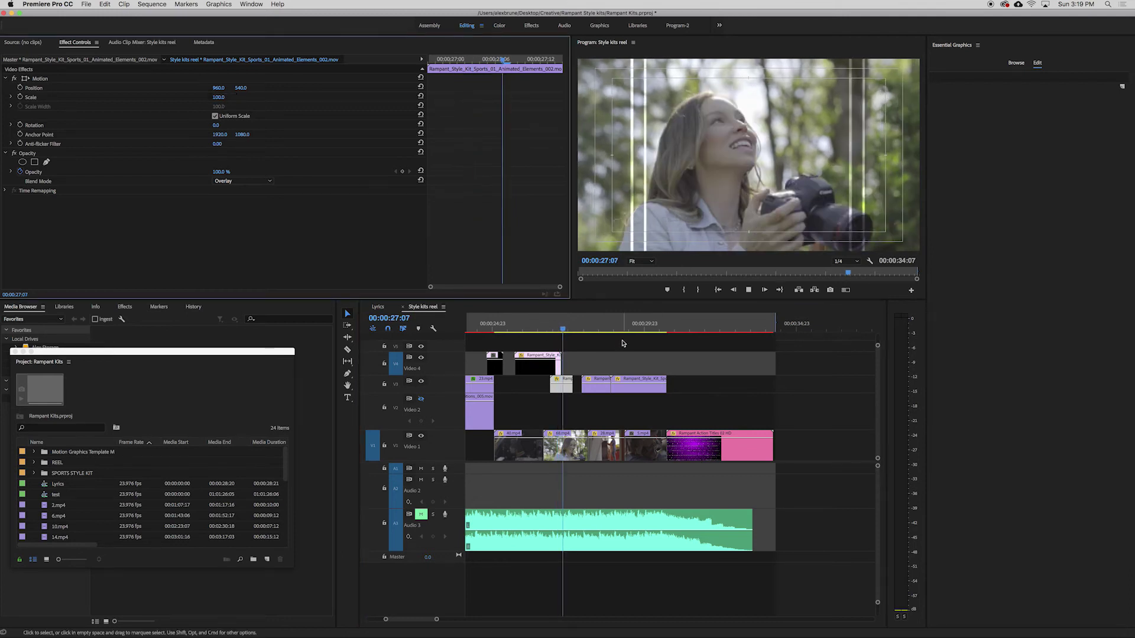
Deselect the overlay, scrub to 28:21 and play from 29:16
{"action": "left_click", "coordinate": [604, 335]}
{"action": "left_click_drag", "start_coordinate": [604, 334], "coordinate": [633, 336]}
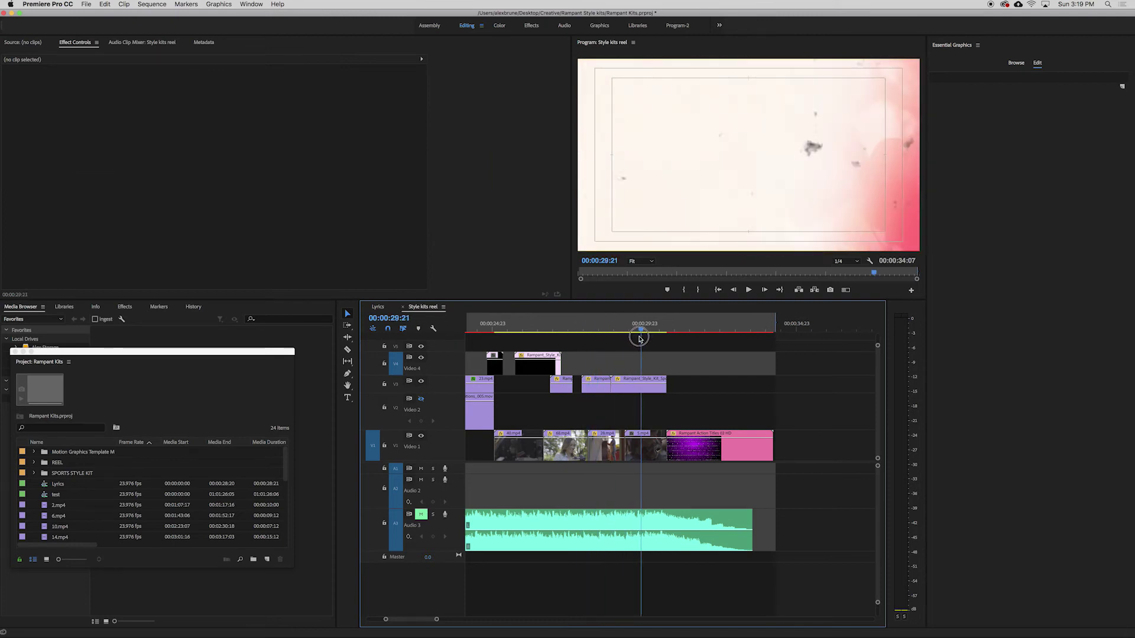
{"action": "key", "text": "space"}
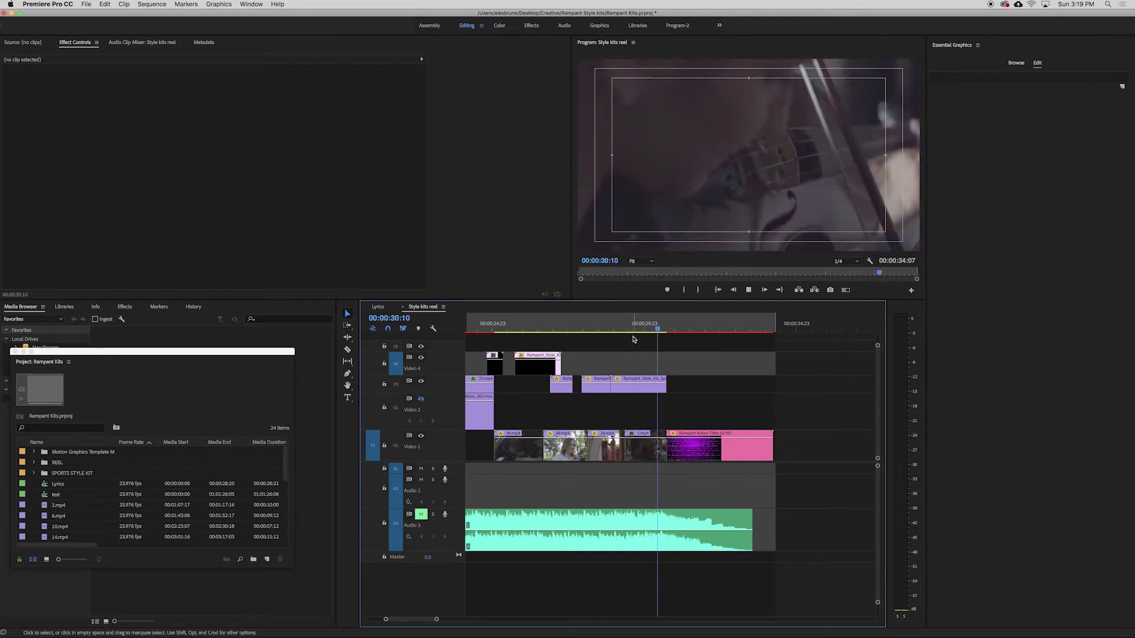
Compare Rampant Action Titles 02 HD with its purple background, leave it off, then select CampfireVideo.mp4
{"action": "left_click", "coordinate": [720, 454]}
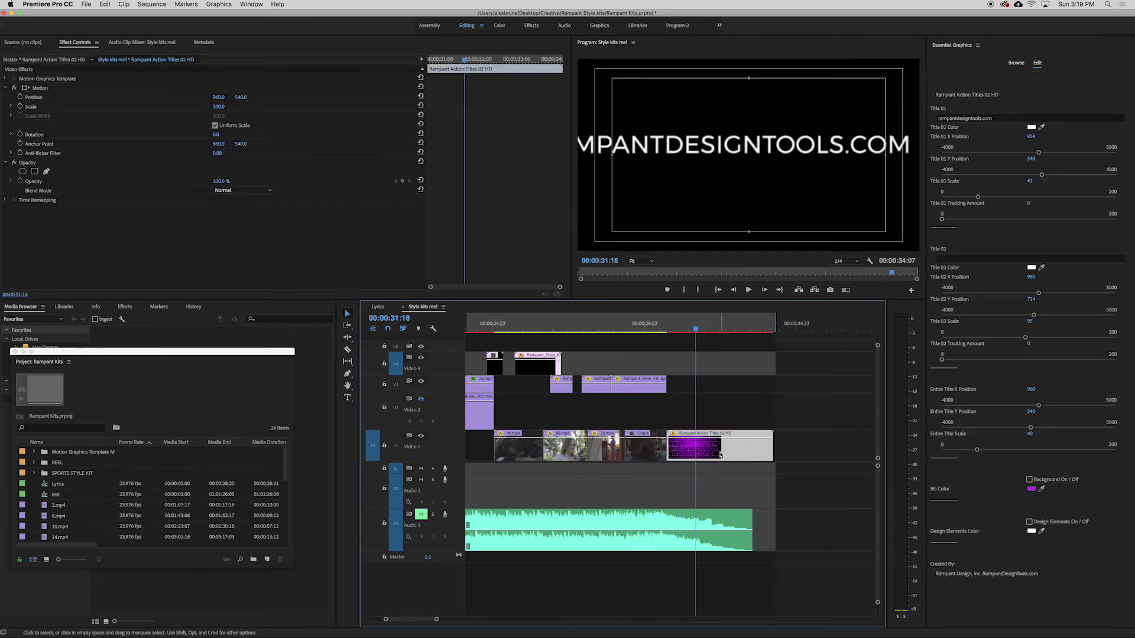
{"action": "left_click", "coordinate": [1029, 480]}
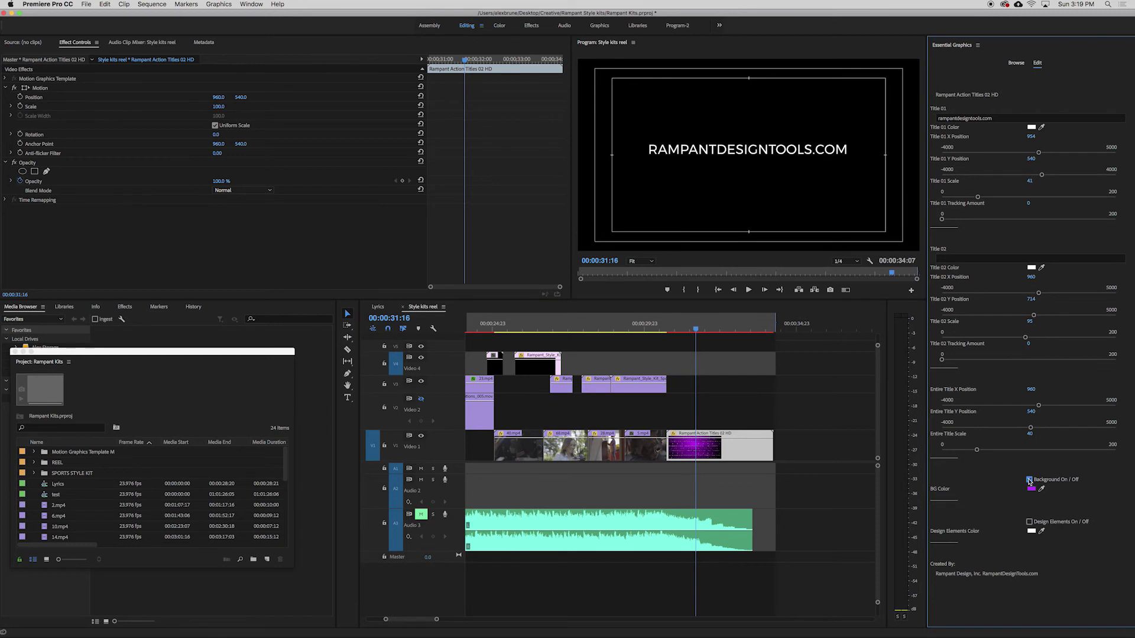
{"action": "left_click", "coordinate": [1030, 481]}
{"action": "left_click", "coordinate": [1030, 480]}
{"action": "left_click", "coordinate": [1029, 480]}
{"action": "left_click", "coordinate": [1030, 480]}
{"action": "left_click", "coordinate": [1029, 480]}
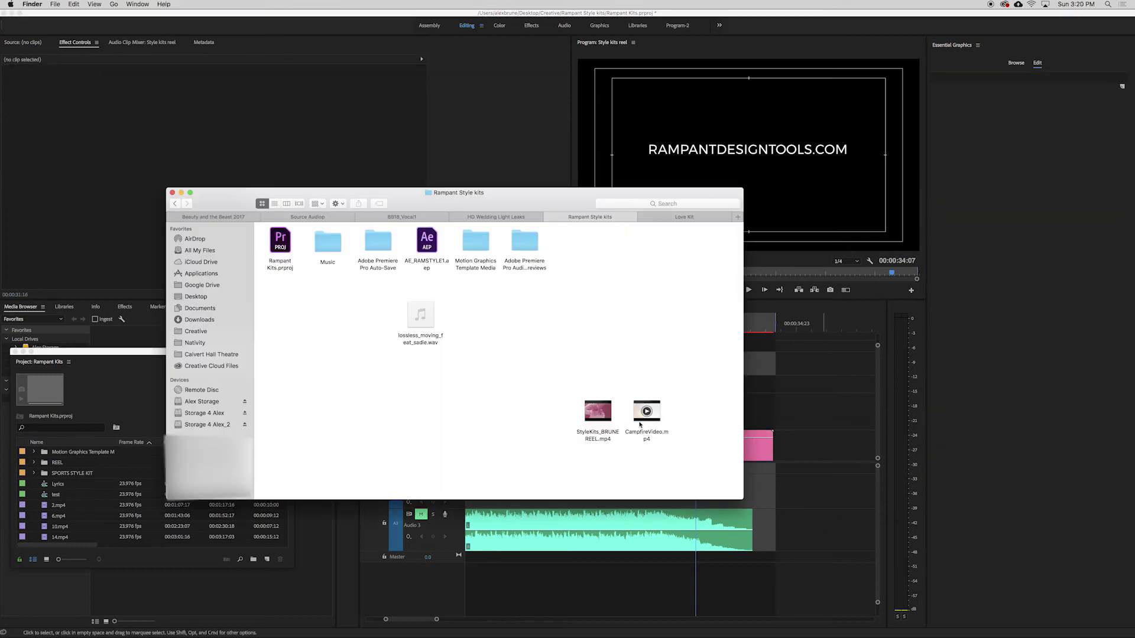
{"action": "left_click", "coordinate": [639, 424]}
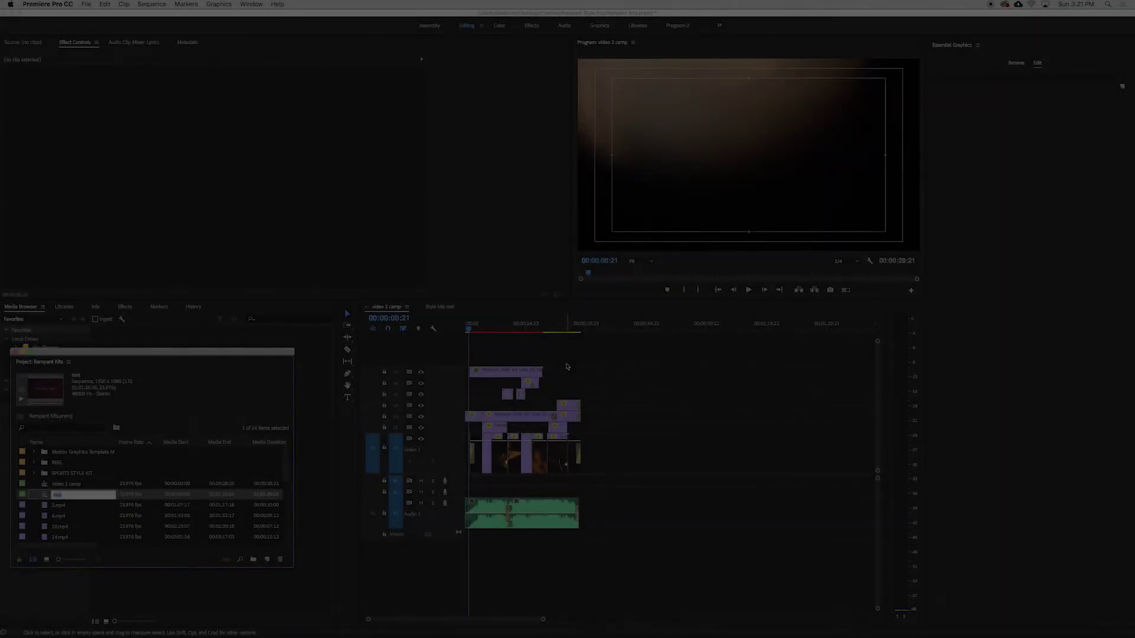
Save the project with the video 2 comp sequence open
{"action": "key", "text": "super+s"}
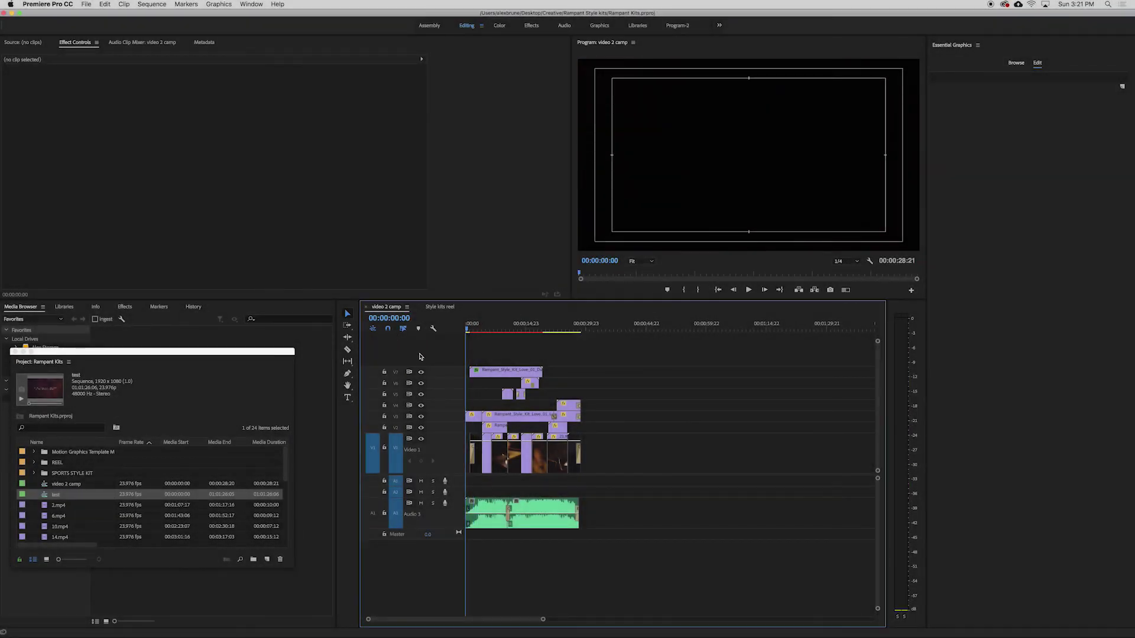
Zoom the timeline, scrub to 11:07, save, then play the campfire sequence from the start
{"action": "left_click_drag", "start_coordinate": [545, 618], "coordinate": [457, 619]}
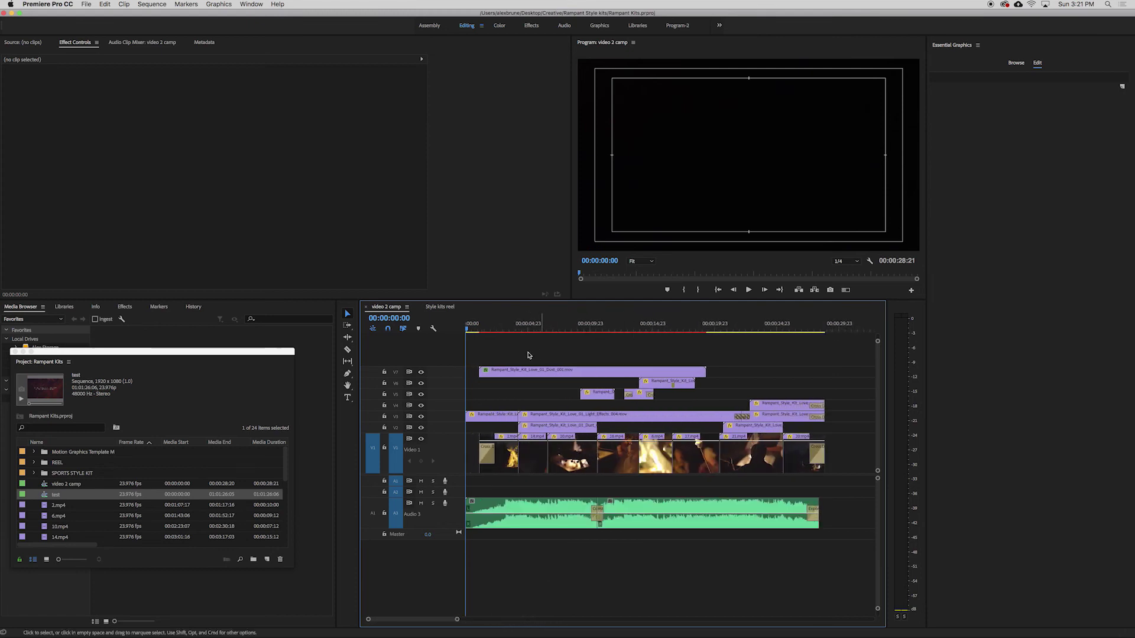
{"action": "left_click_drag", "start_coordinate": [511, 326], "coordinate": [606, 326]}
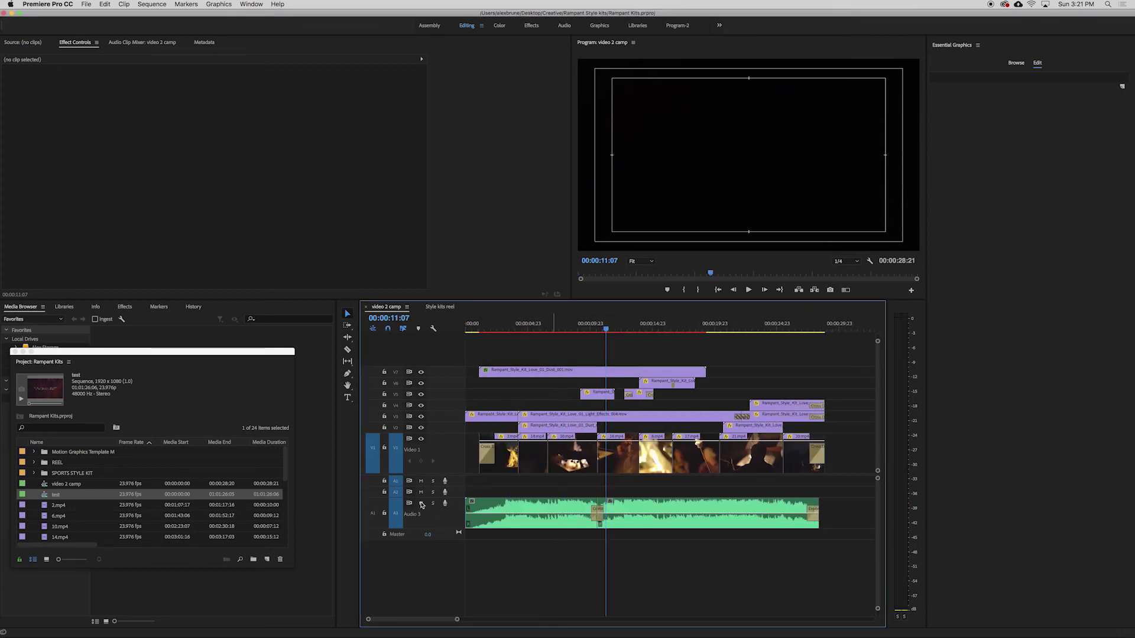
{"action": "key", "text": "super+s"}
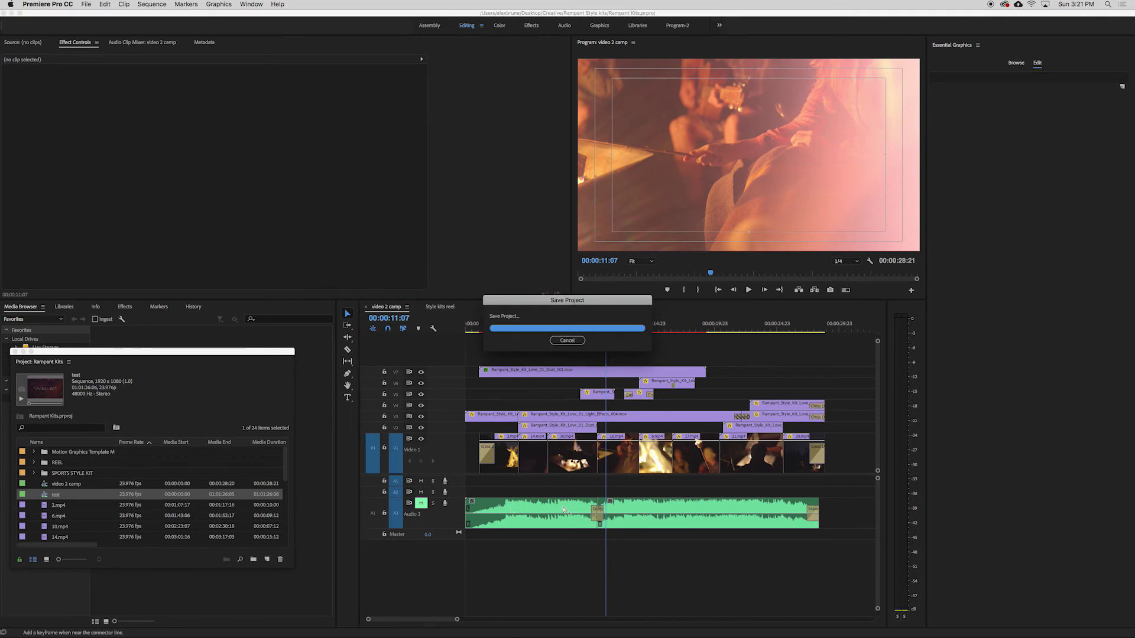
{"action": "left_click_drag", "start_coordinate": [556, 325], "coordinate": [465, 334]}
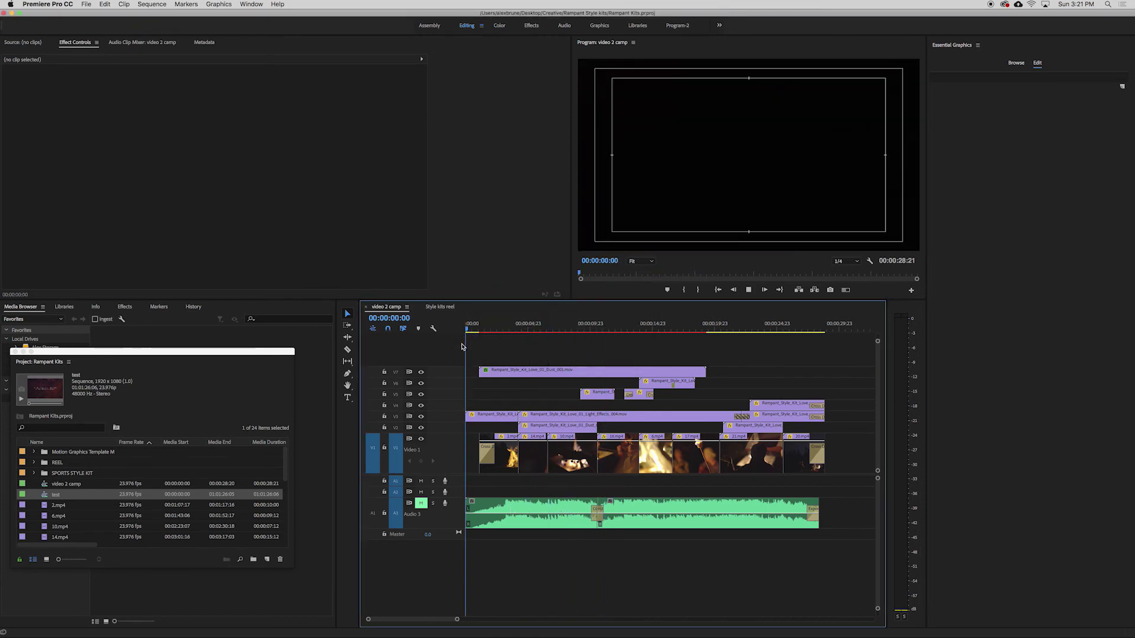
{"action": "key", "text": "space"}
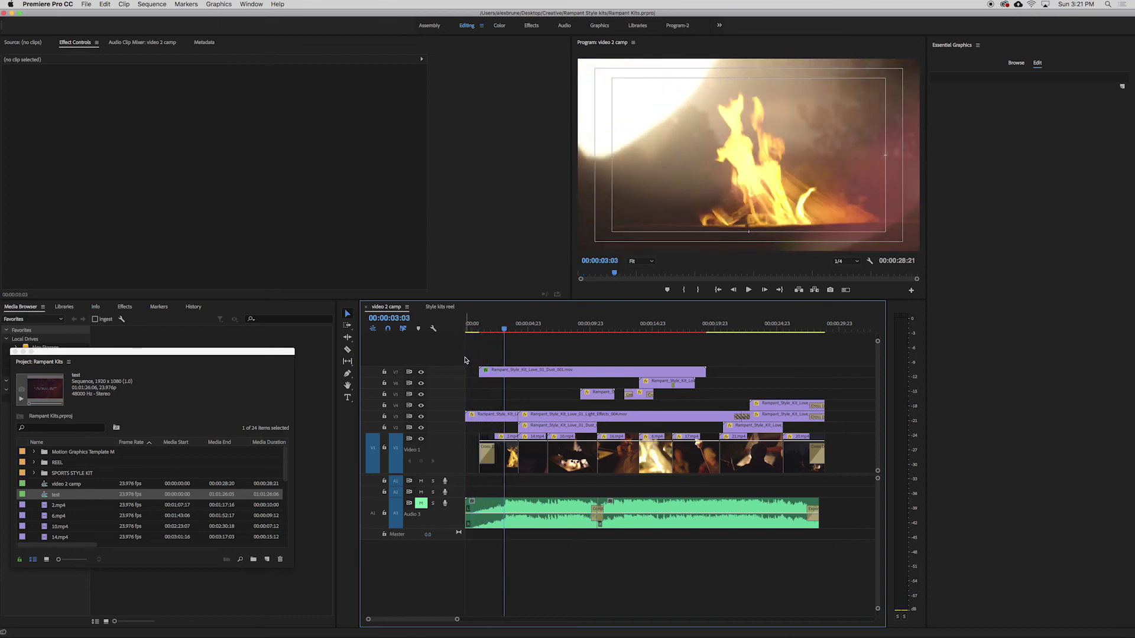
In Finder, open the Love_01_Animated_Elements folder inside the Love Kit folder
{"action": "key", "text": "super+Tab"}
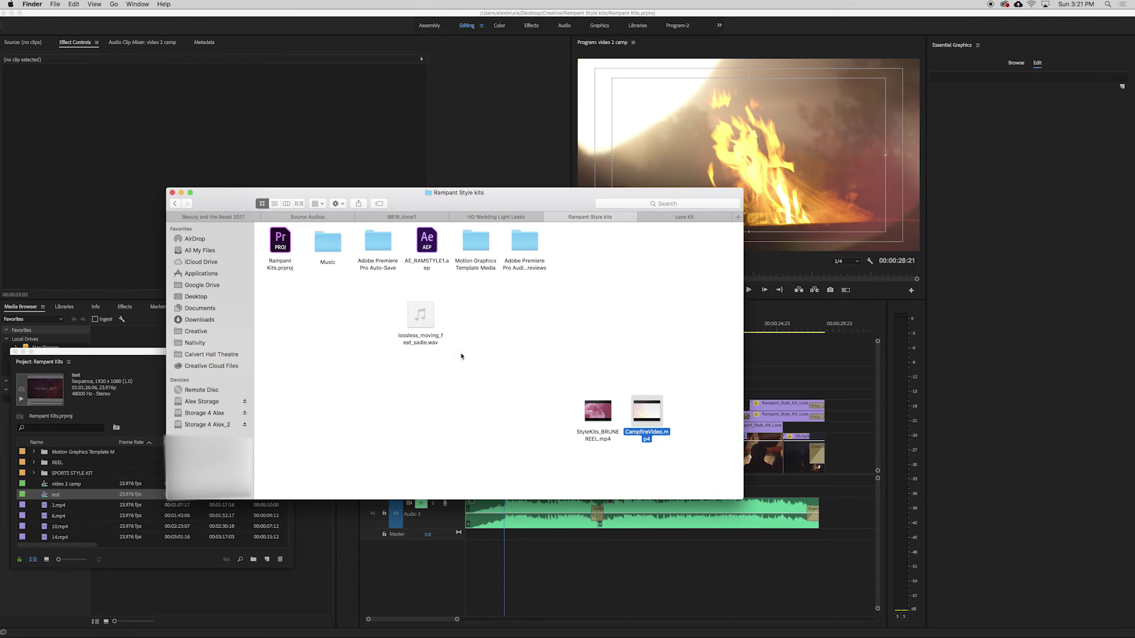
{"action": "left_click", "coordinate": [672, 220]}
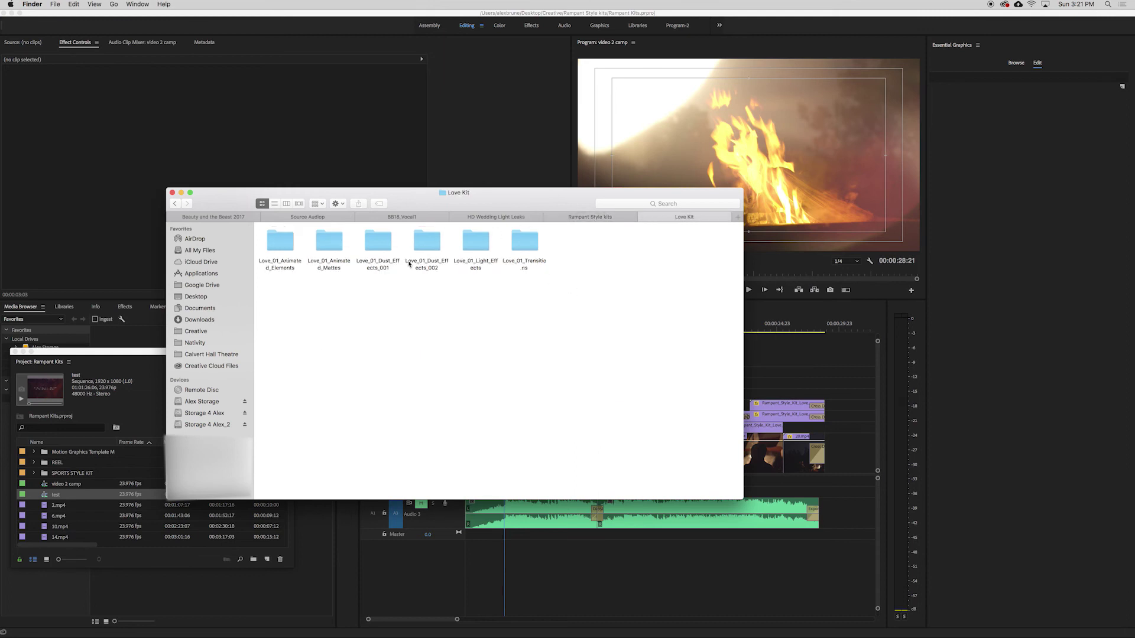
{"action": "double_click", "coordinate": [281, 241]}
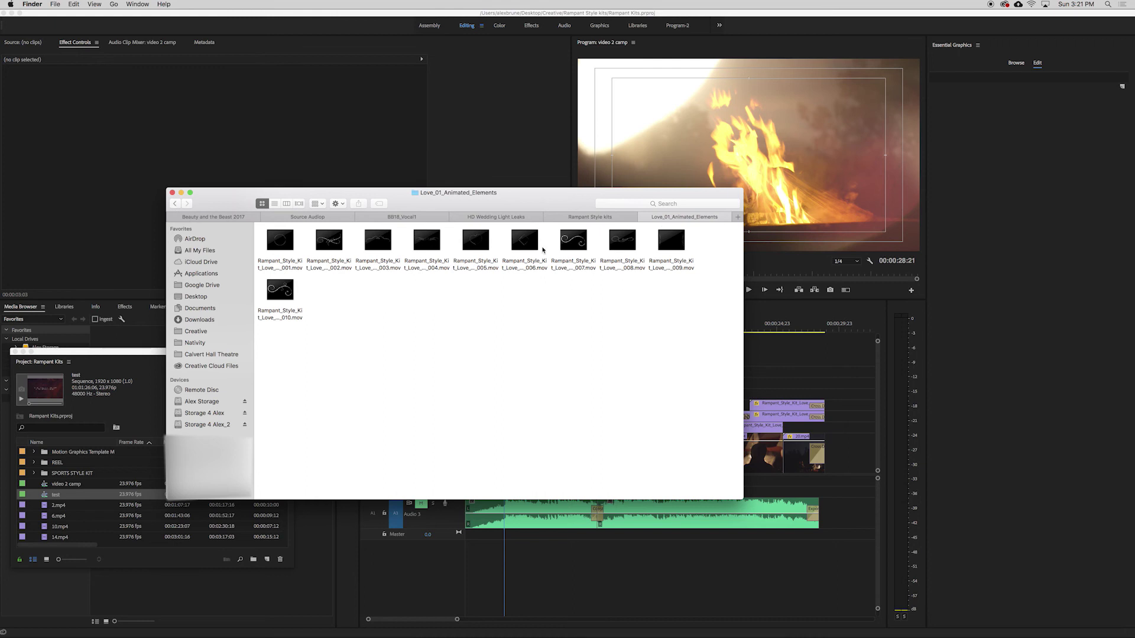
Quick Look preview the Animated_Elements_005.mov heart, go back to Love Kit, and return to Premiere
{"action": "left_click", "coordinate": [481, 251]}
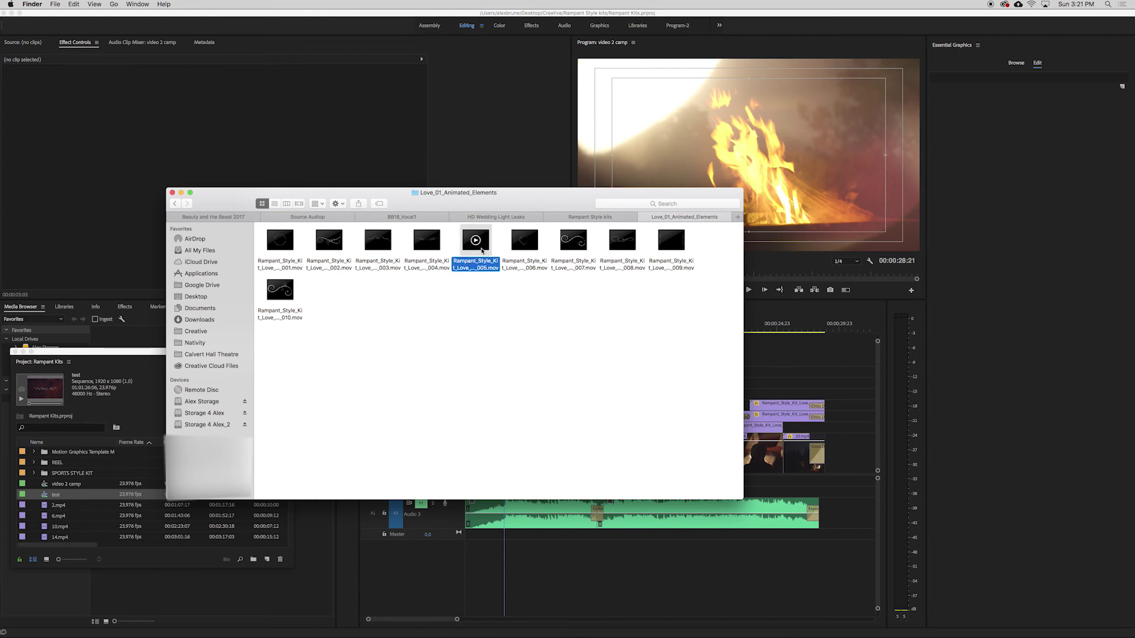
{"action": "key", "text": "space"}
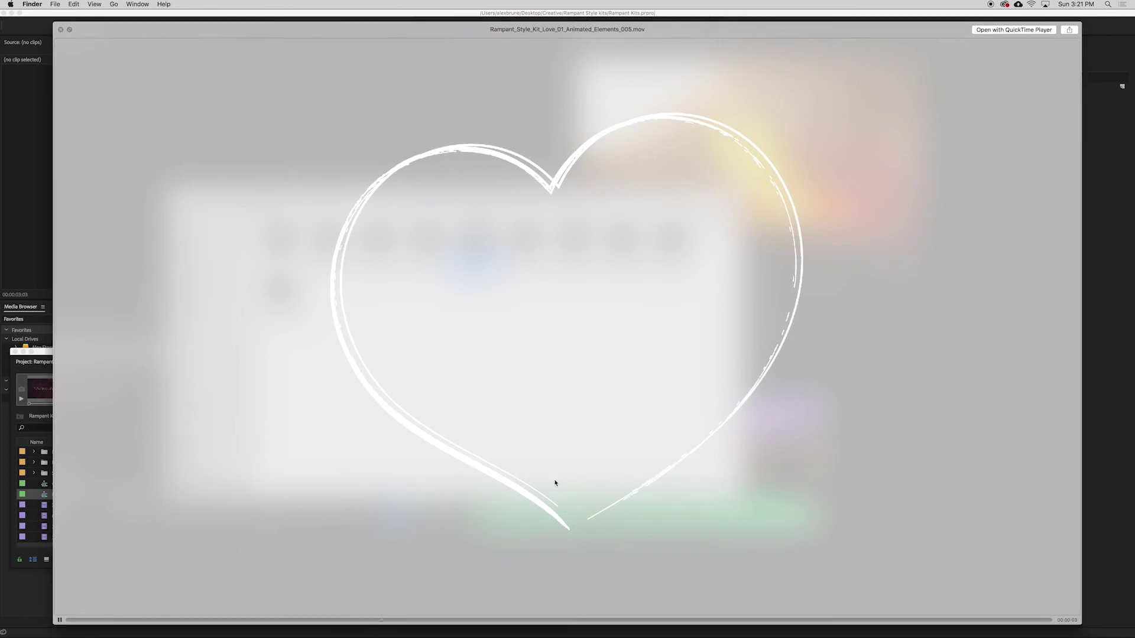
{"action": "key", "text": "space"}
{"action": "left_click", "coordinate": [484, 437]}
{"action": "left_click", "coordinate": [175, 204]}
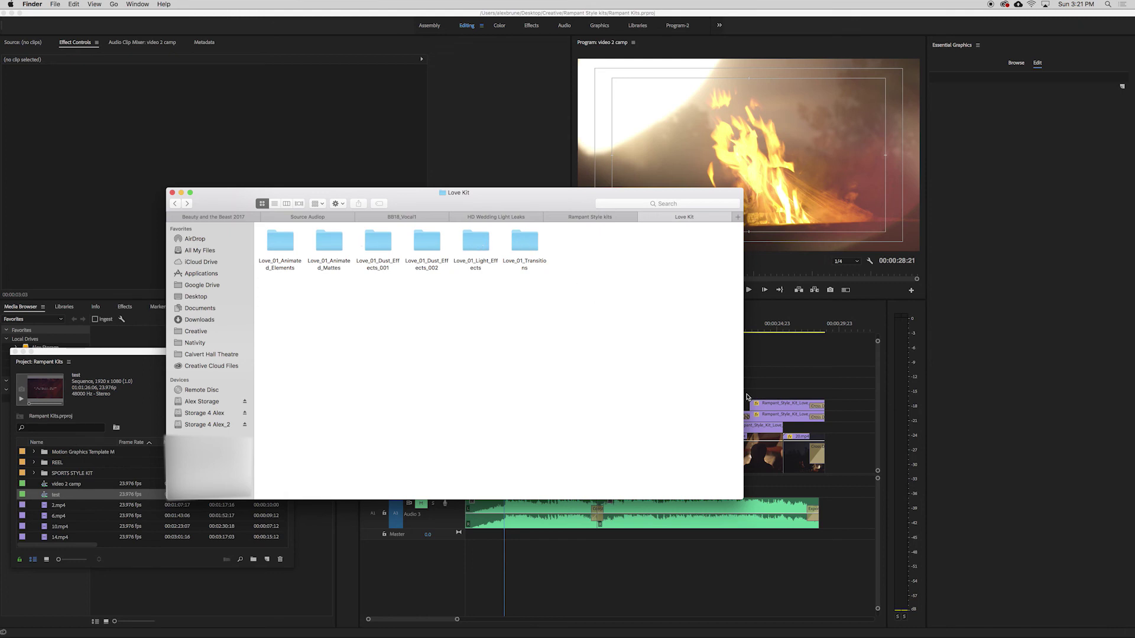
{"action": "left_click", "coordinate": [758, 372]}
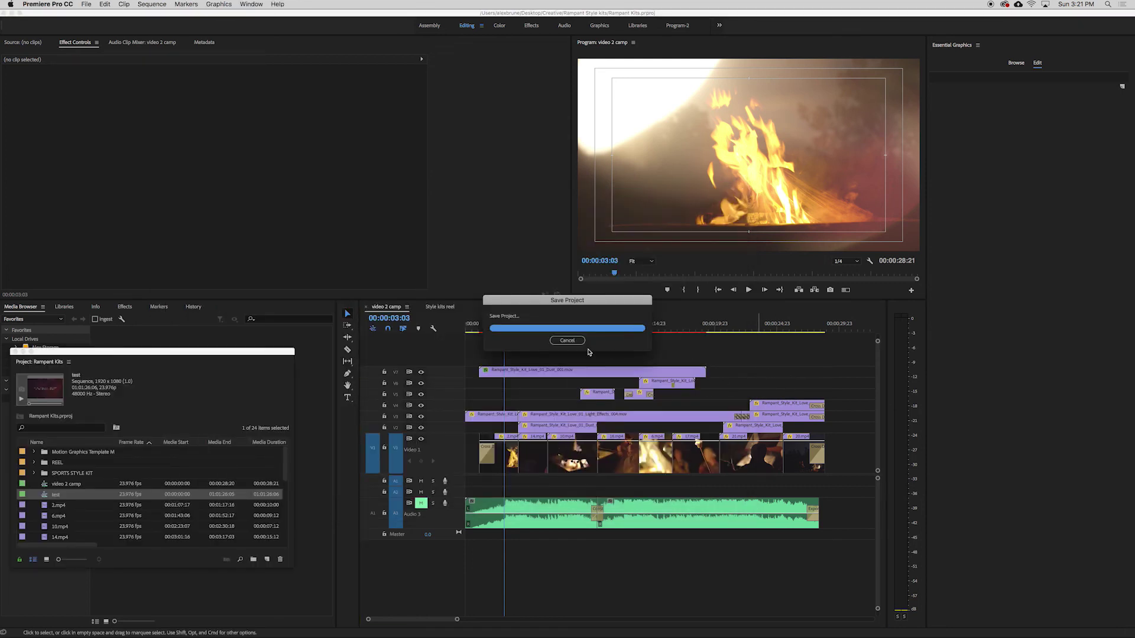
Compare the V7 dust overlay on and off from 00:00:05:00, playing to 00:00:06:19
{"action": "left_click_drag", "start_coordinate": [502, 332], "coordinate": [528, 329]}
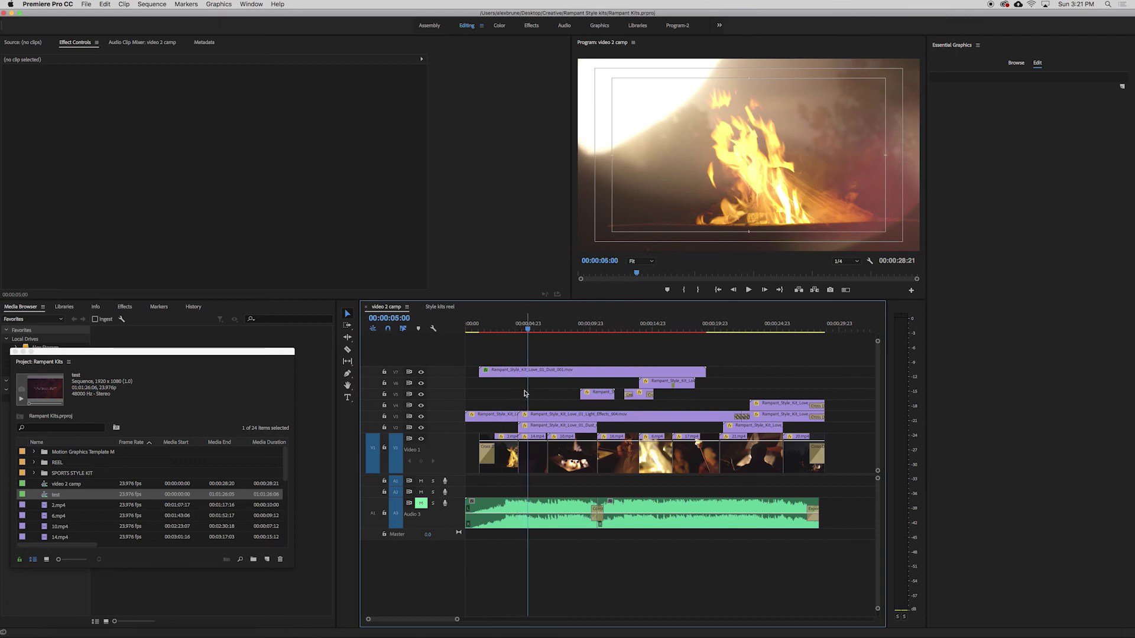
{"action": "left_click", "coordinate": [514, 371]}
{"action": "left_click", "coordinate": [421, 372]}
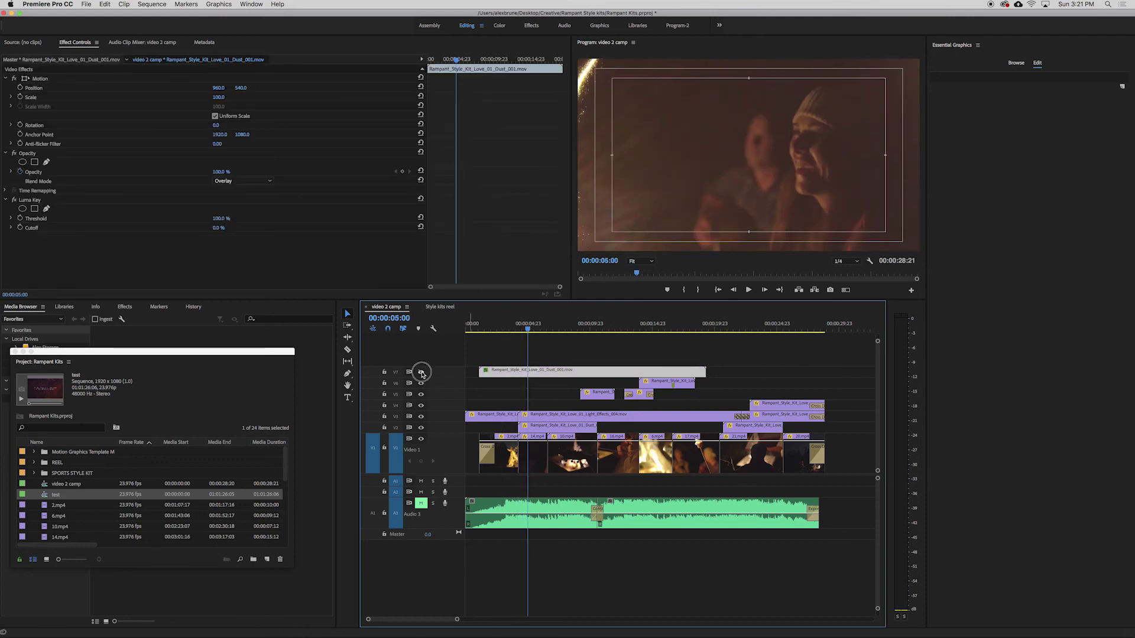
{"action": "left_click", "coordinate": [421, 372]}
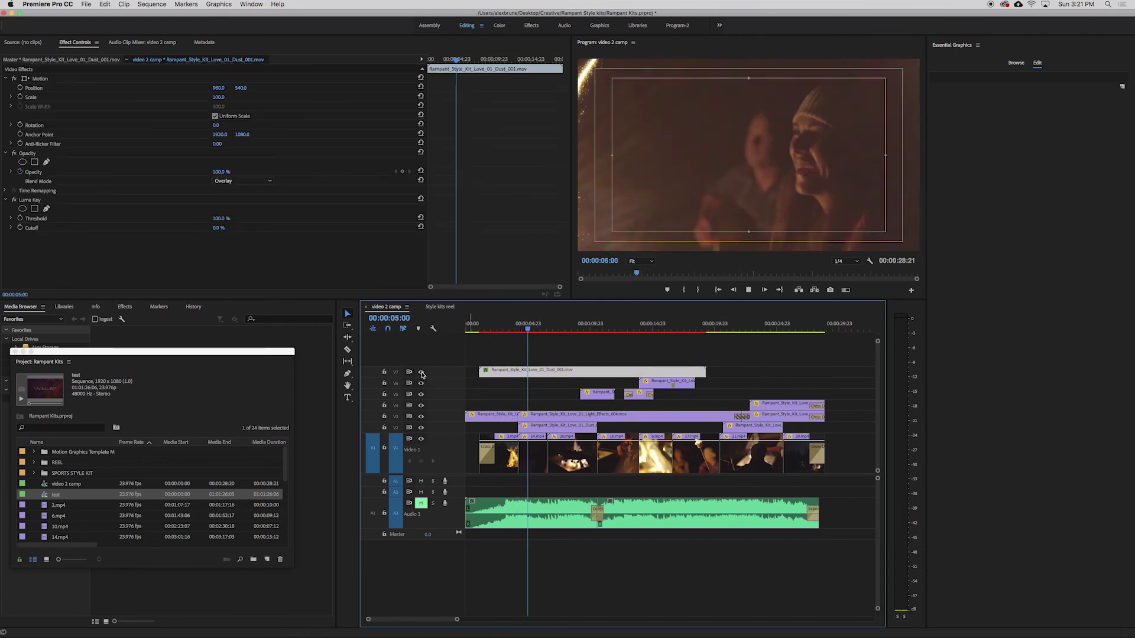
{"action": "key", "text": "space"}
{"action": "left_click", "coordinate": [539, 358]}
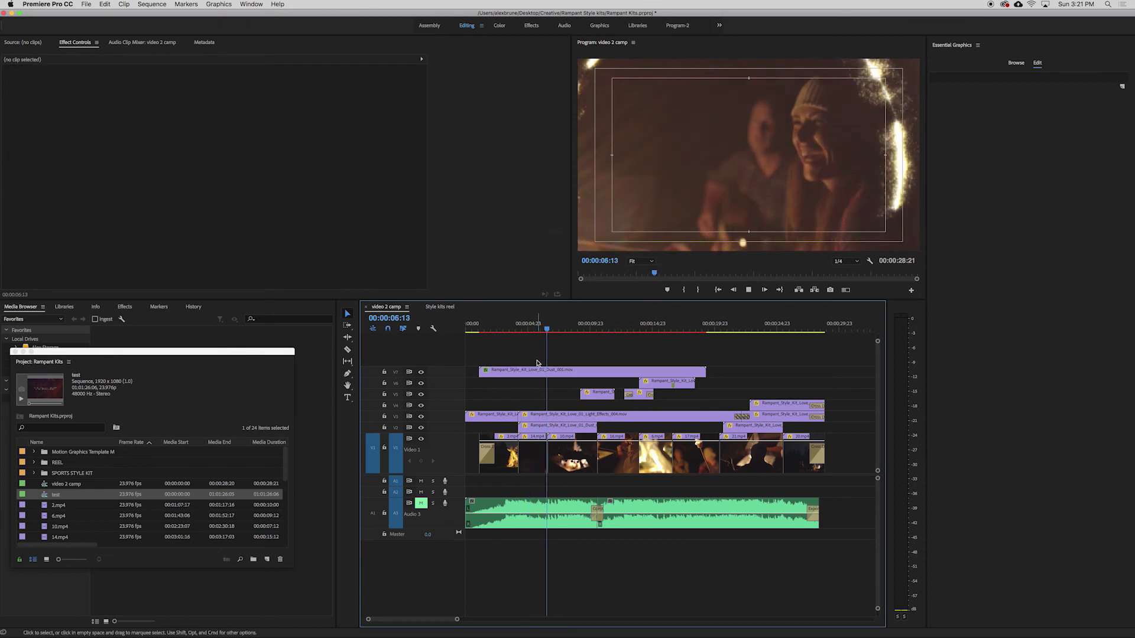
{"action": "key", "text": "space"}
Compare the V2 dust clip on and off, try Scale 50, then undo back to 121
{"action": "left_click", "coordinate": [561, 427]}
{"action": "left_click", "coordinate": [421, 428]}
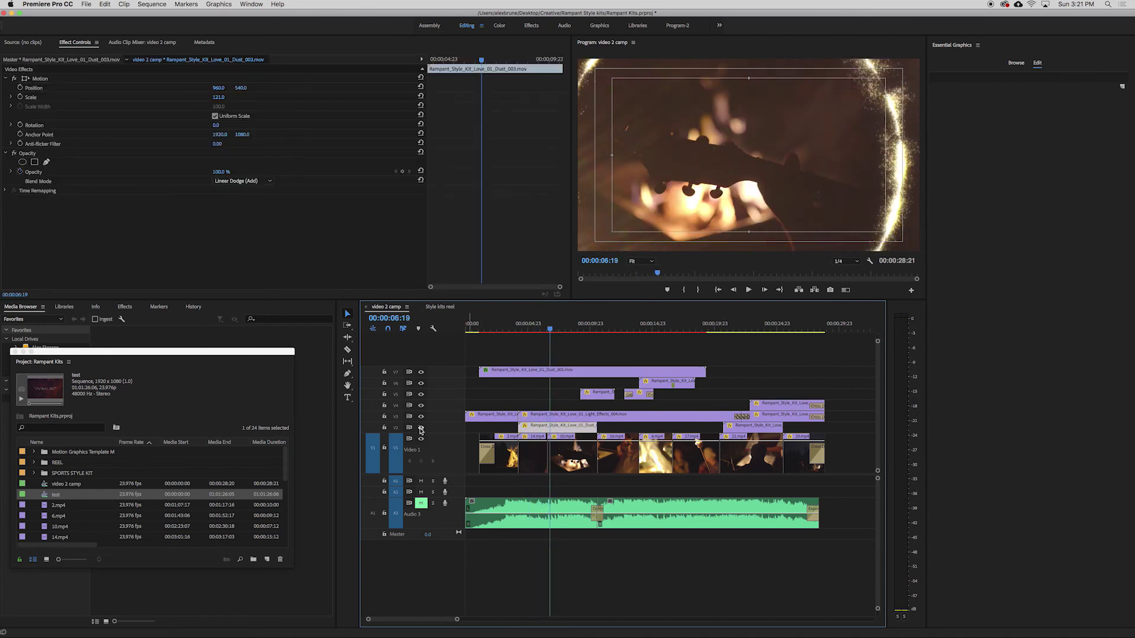
{"action": "left_click", "coordinate": [421, 428]}
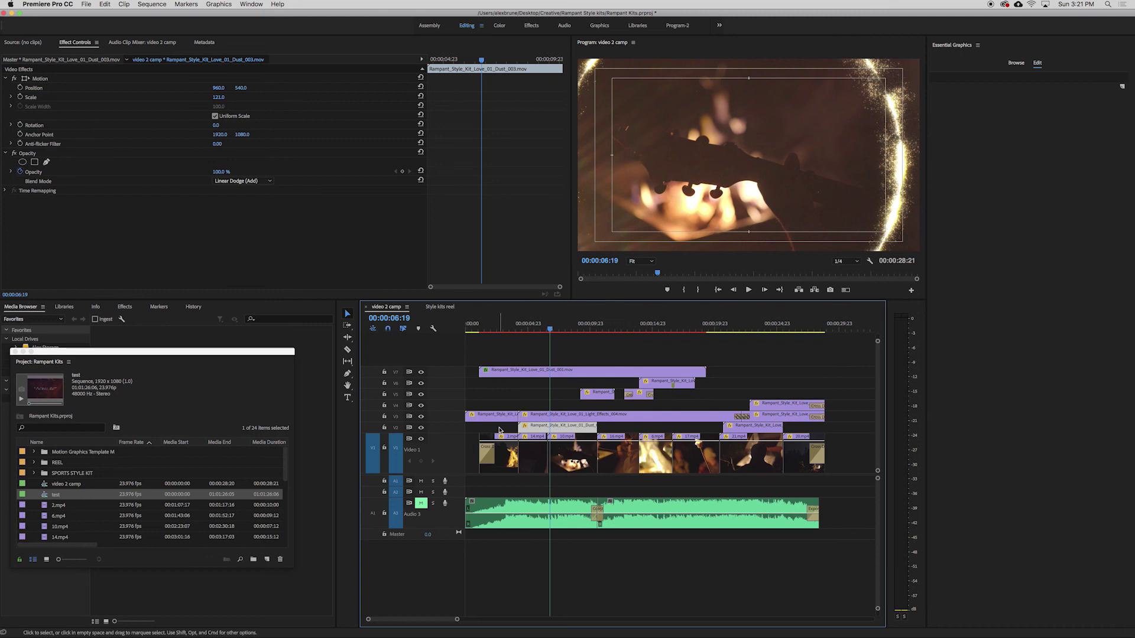
{"action": "left_click", "coordinate": [220, 97]}
{"action": "type", "text": "5"}
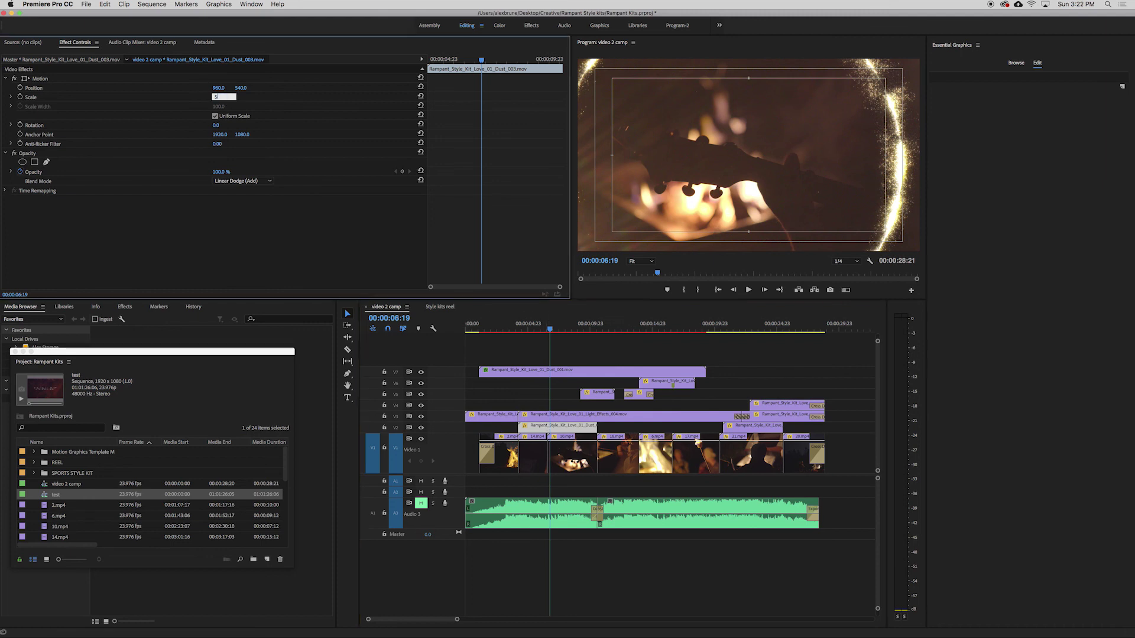
{"action": "type", "text": "0"}
{"action": "key", "text": "Return"}
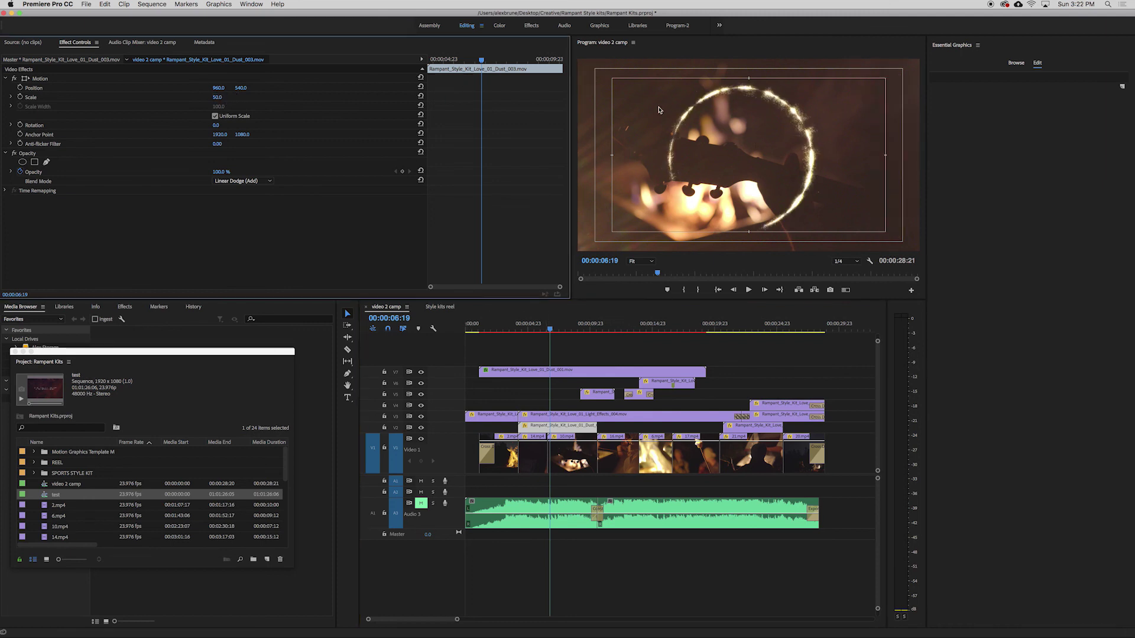
{"action": "key", "text": "super+z"}
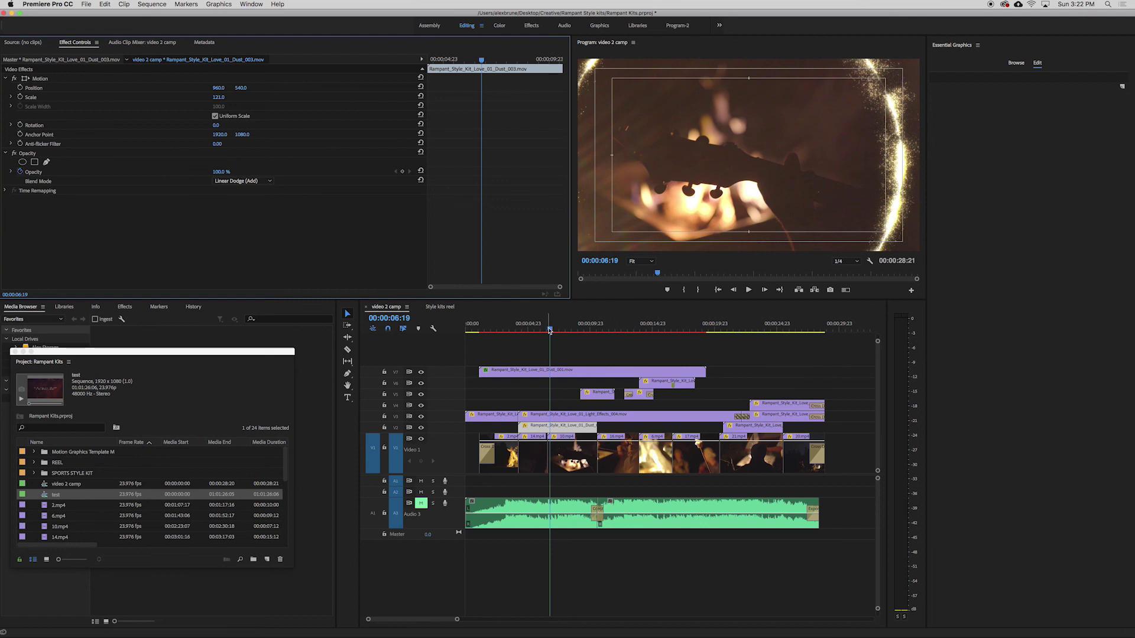
Shrink the Light_Effects_004 leak clip's Scale to about 45
{"action": "mouse_move", "coordinate": [549, 329]}
{"action": "left_mouse_down"}
{"action": "mouse_move", "coordinate": [565, 330]}
{"action": "mouse_move", "coordinate": [539, 331]}
{"action": "left_mouse_up"}
{"action": "left_click", "coordinate": [561, 419]}
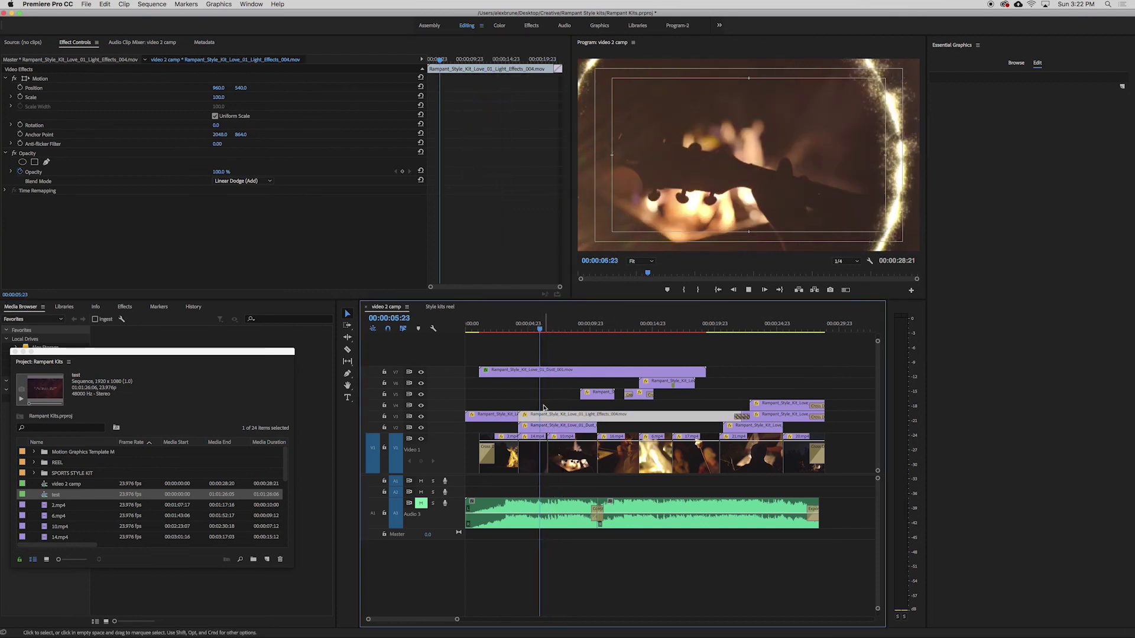
{"action": "key", "text": "space"}
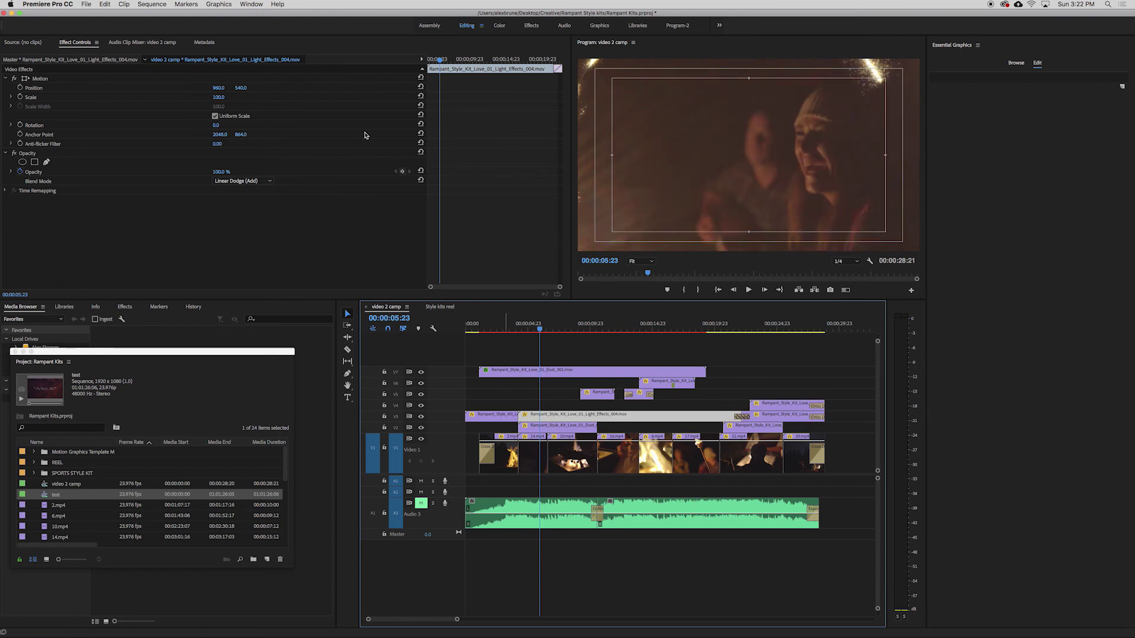
{"action": "left_click_drag", "start_coordinate": [218, 98], "coordinate": [186, 98]}
{"action": "left_click", "coordinate": [640, 400]}
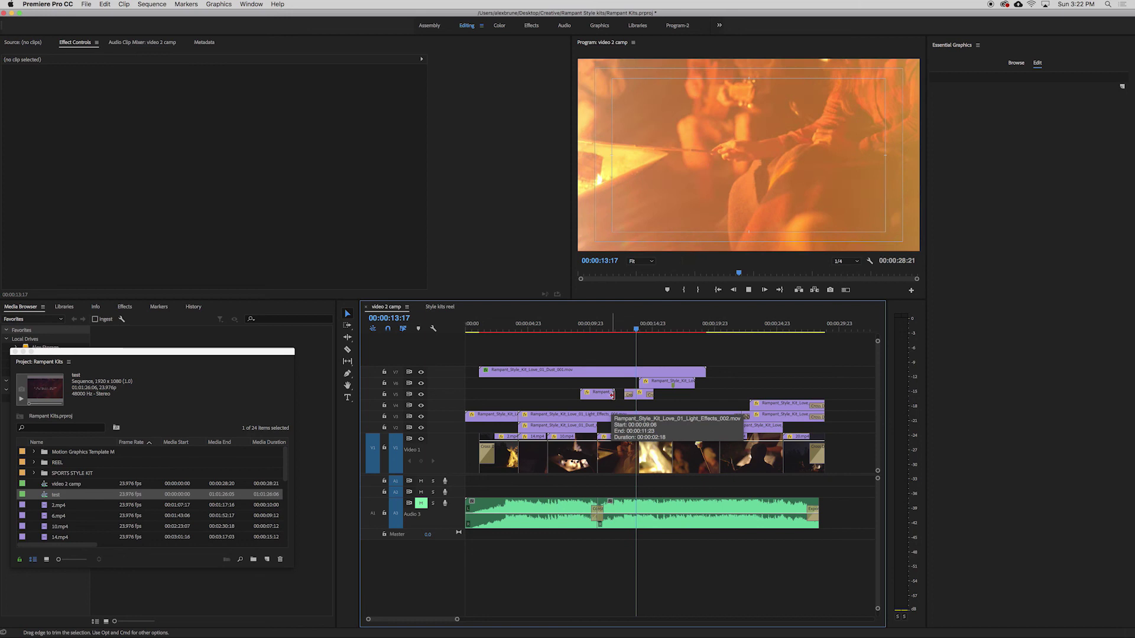
Play the sequence from 00:00:13:17 to review the Light_Effects_003 leak, then save the project
{"action": "left_click", "coordinate": [641, 400]}
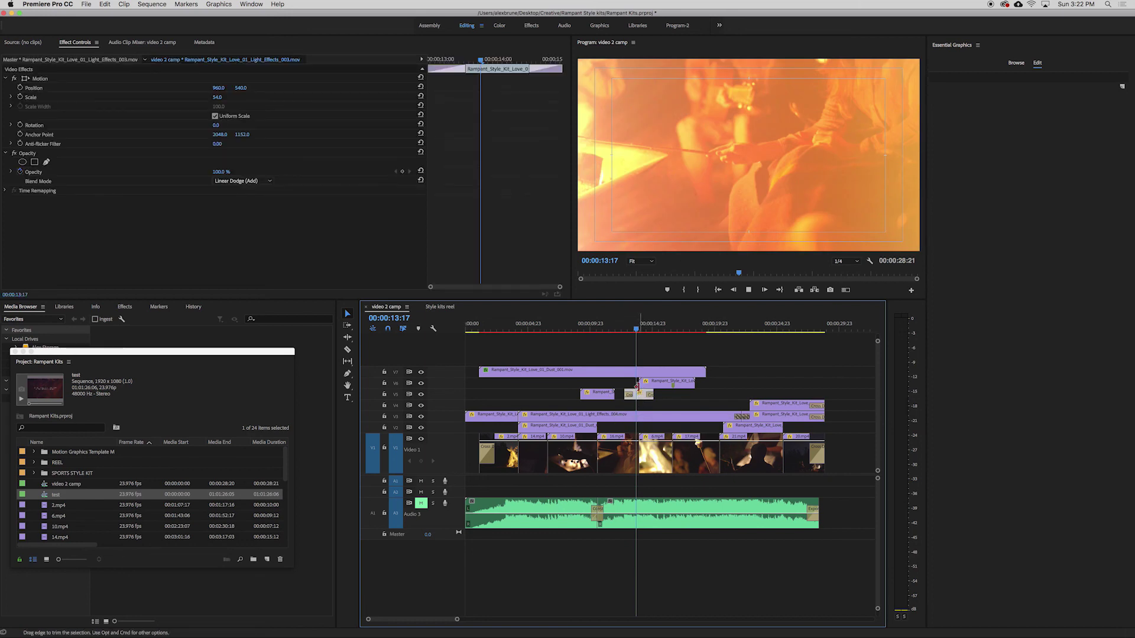
{"action": "left_click", "coordinate": [668, 351]}
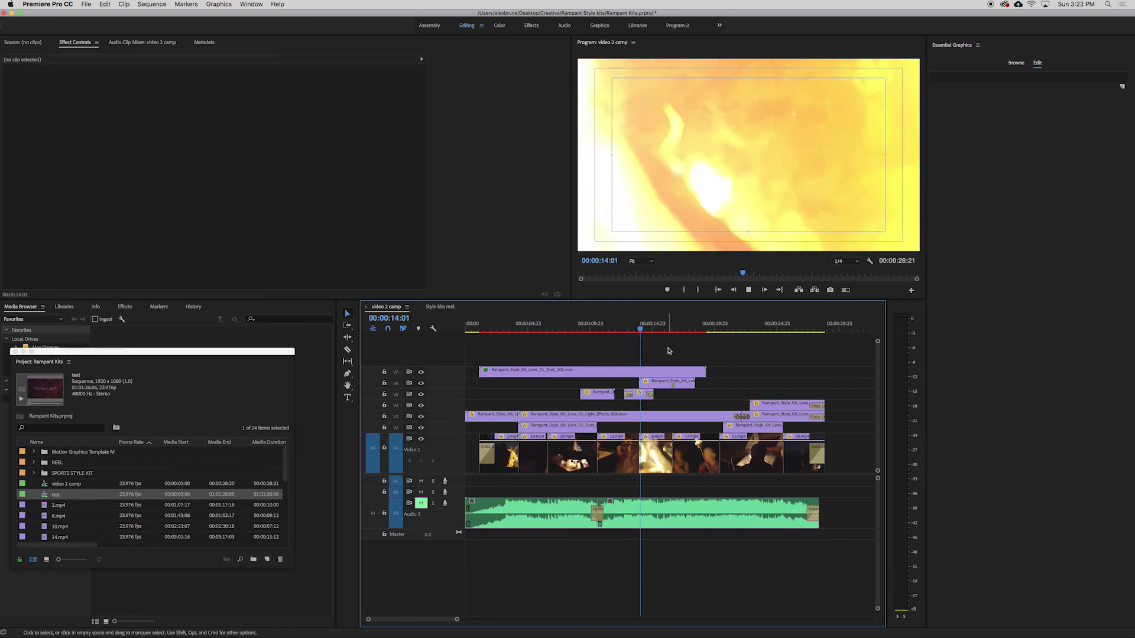
{"action": "key", "text": "space"}
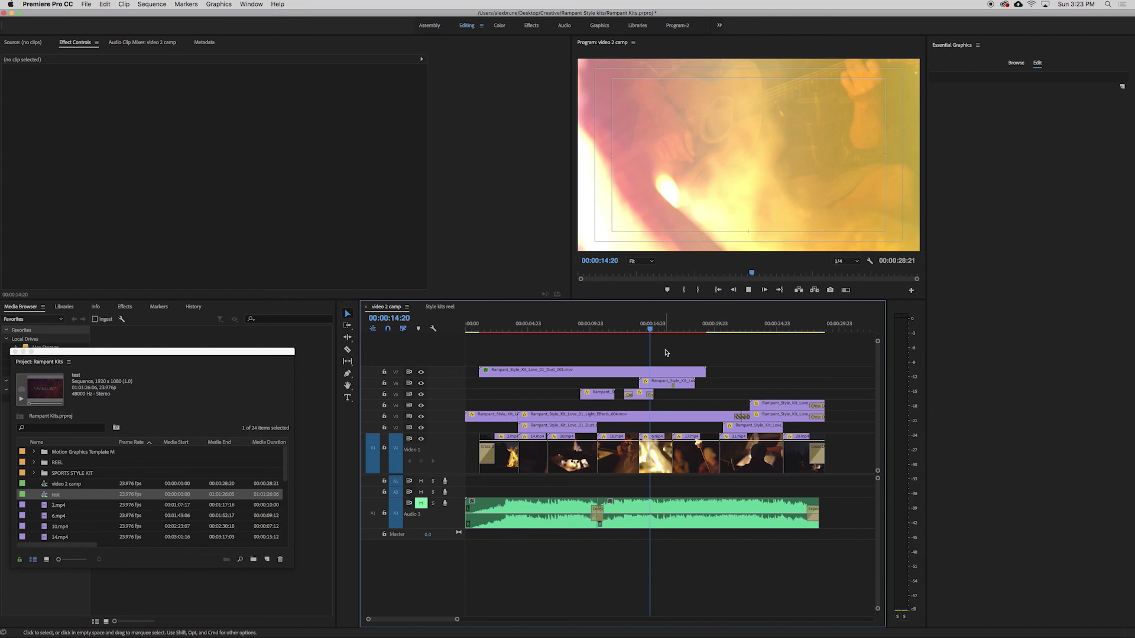
{"action": "key", "text": "space"}
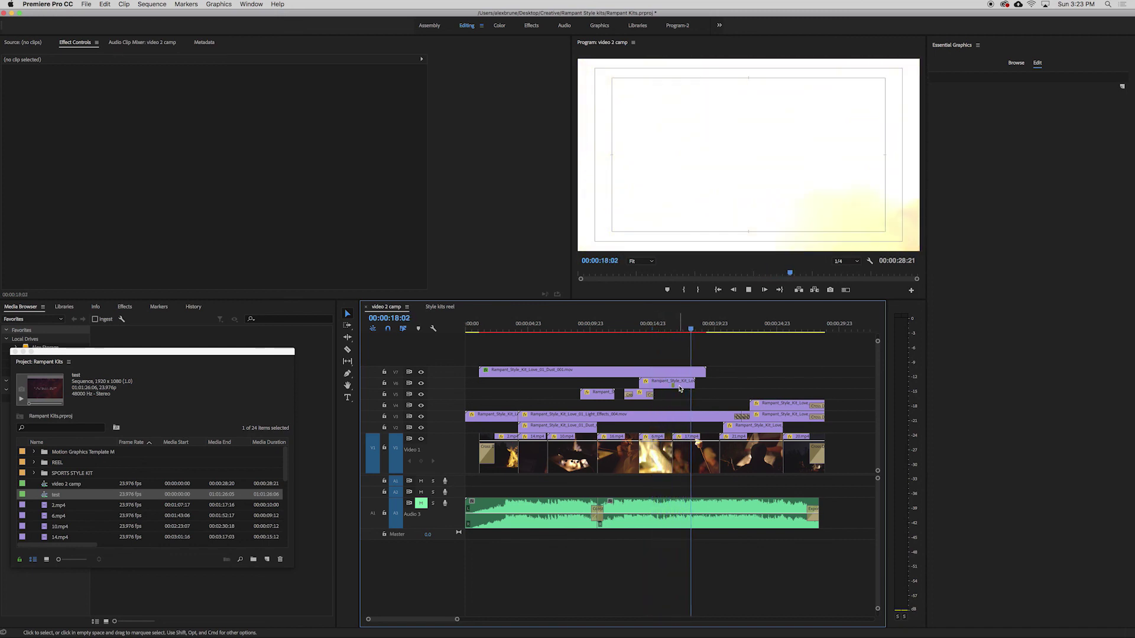
{"action": "key", "text": "super+s"}
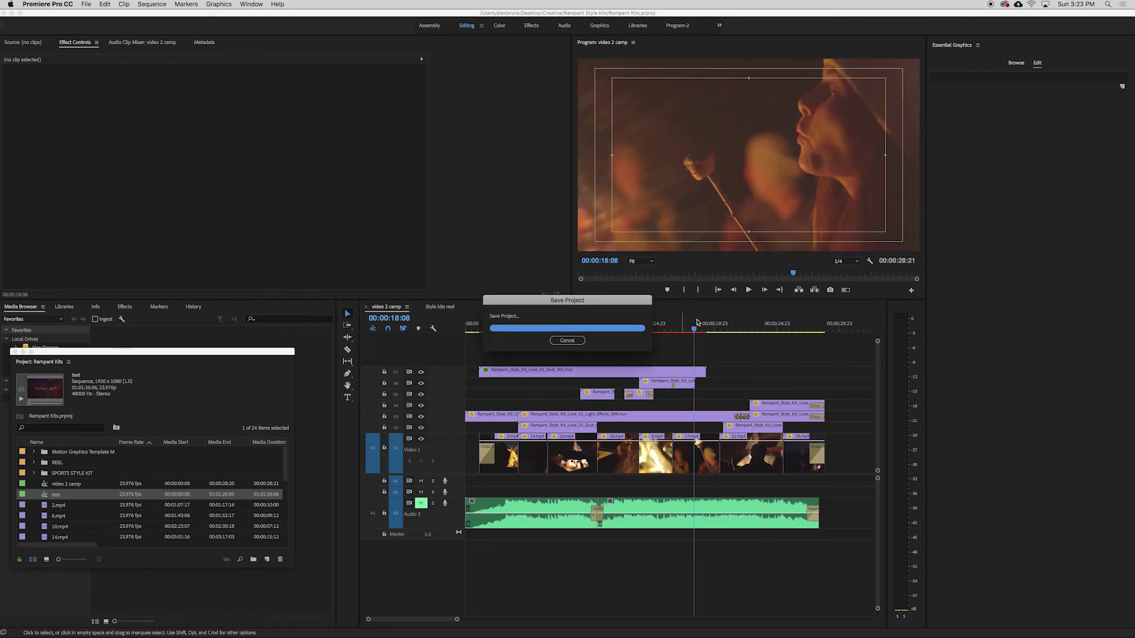
Play the sequence from 00:00:20:02 to 00:00:21:17 to view the heart element
{"action": "left_click_drag", "start_coordinate": [689, 330], "coordinate": [718, 332]}
{"action": "key", "text": "space"}
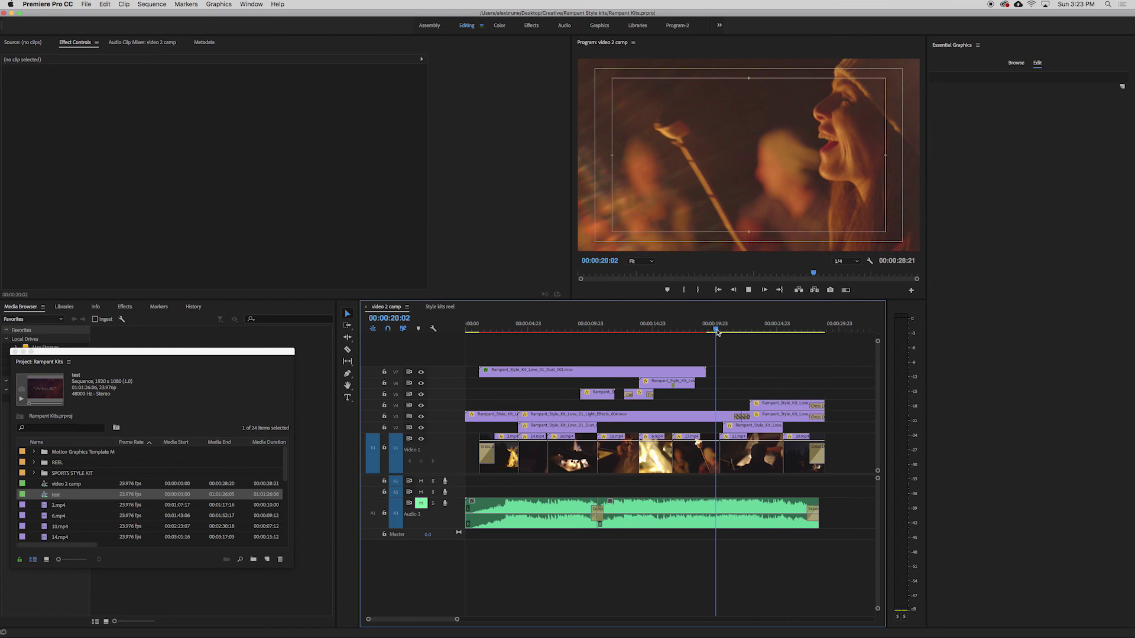
{"action": "key", "text": "space"}
Play the V2 heart element from 00:00:22:09 to the end, then select the Love Kit folders in Finder
{"action": "left_click", "coordinate": [761, 428]}
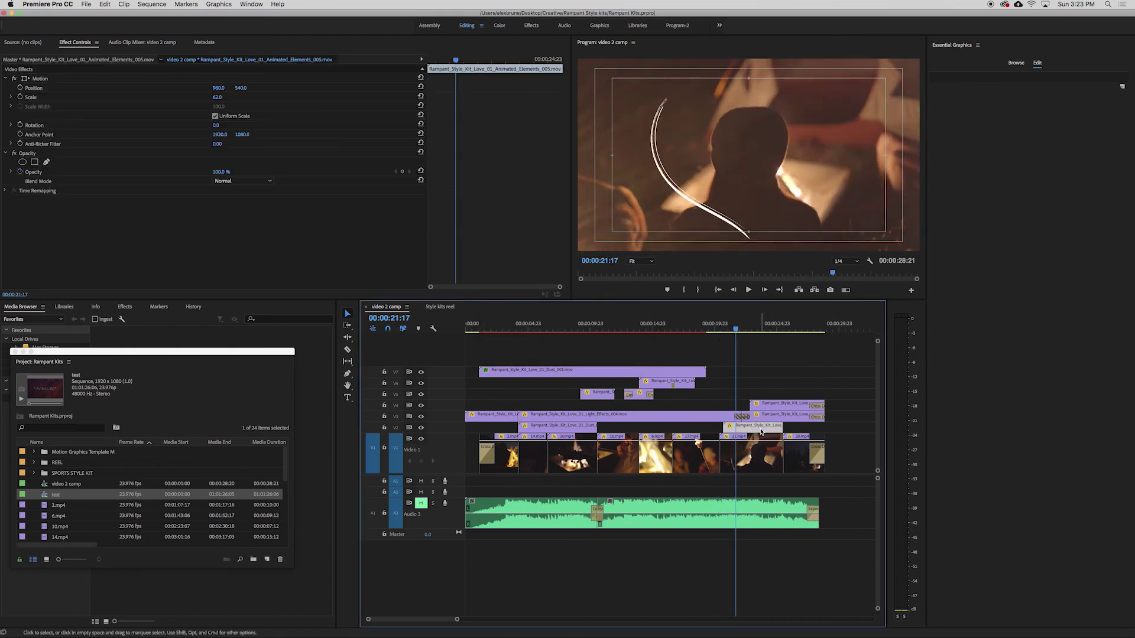
{"action": "left_click_drag", "start_coordinate": [735, 328], "coordinate": [832, 351]}
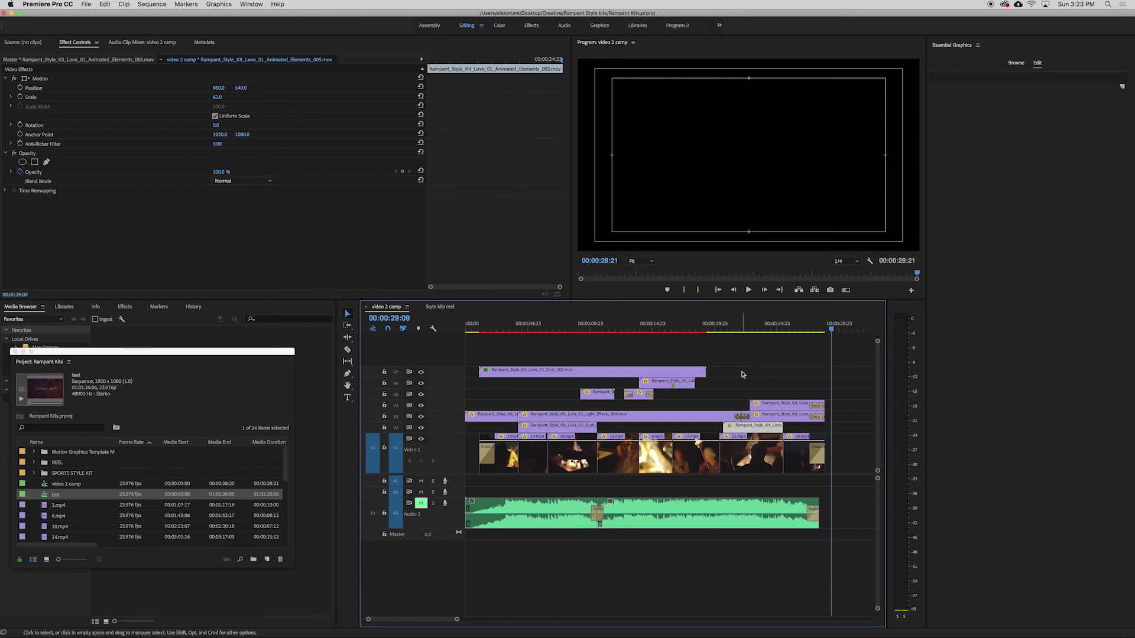
{"action": "key", "text": "super+Tab"}
{"action": "left_click_drag", "start_coordinate": [555, 287], "coordinate": [267, 239]}
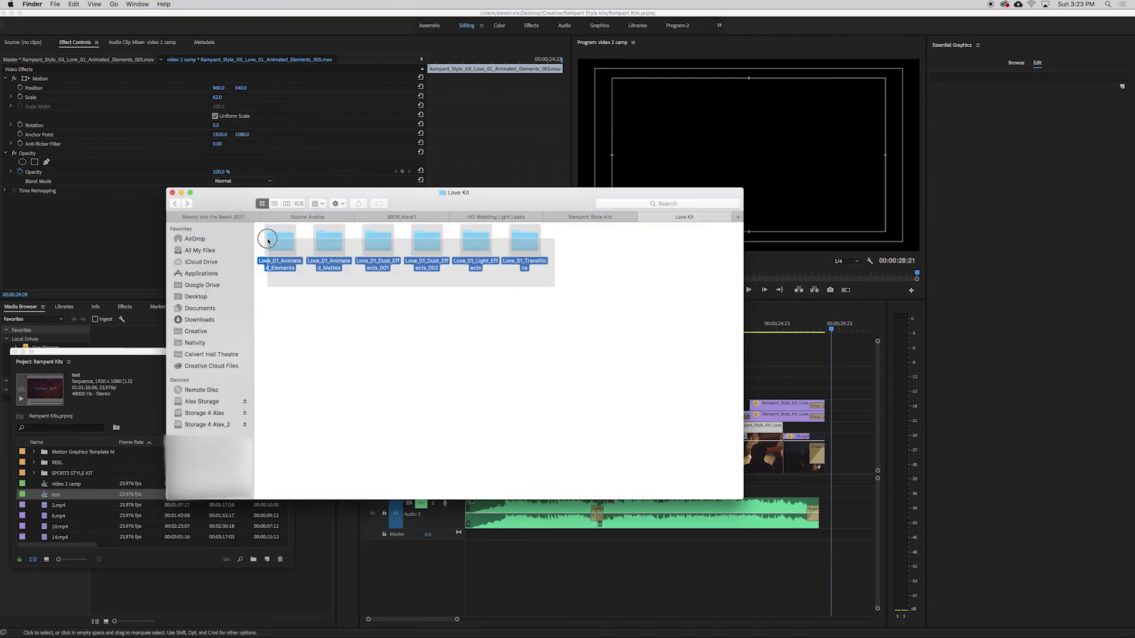
{"action": "left_click", "coordinate": [390, 295]}
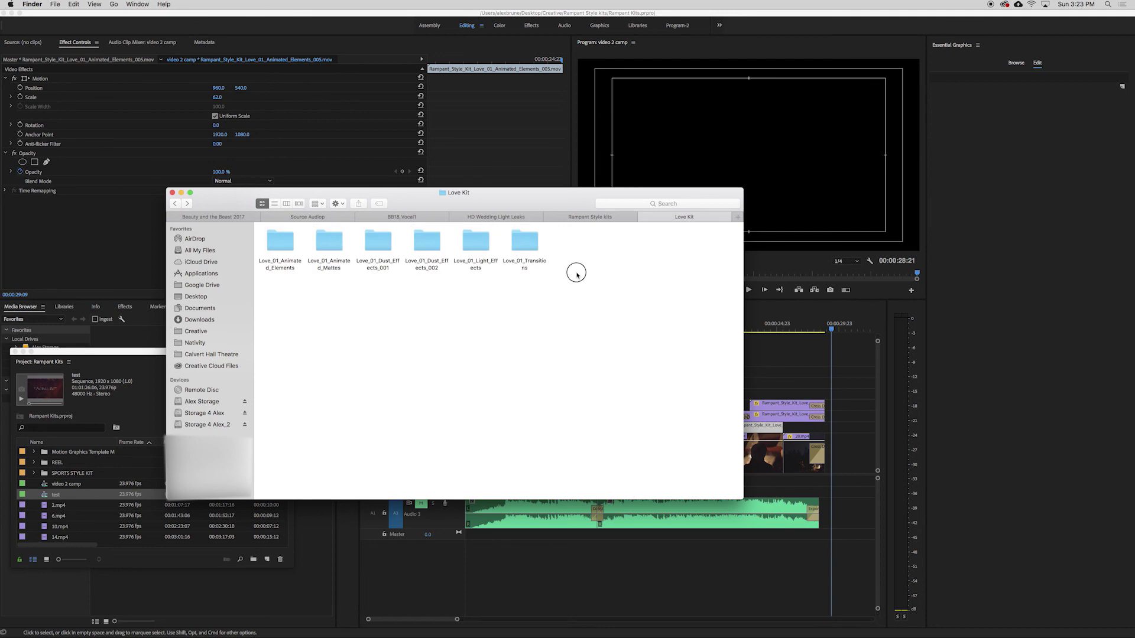